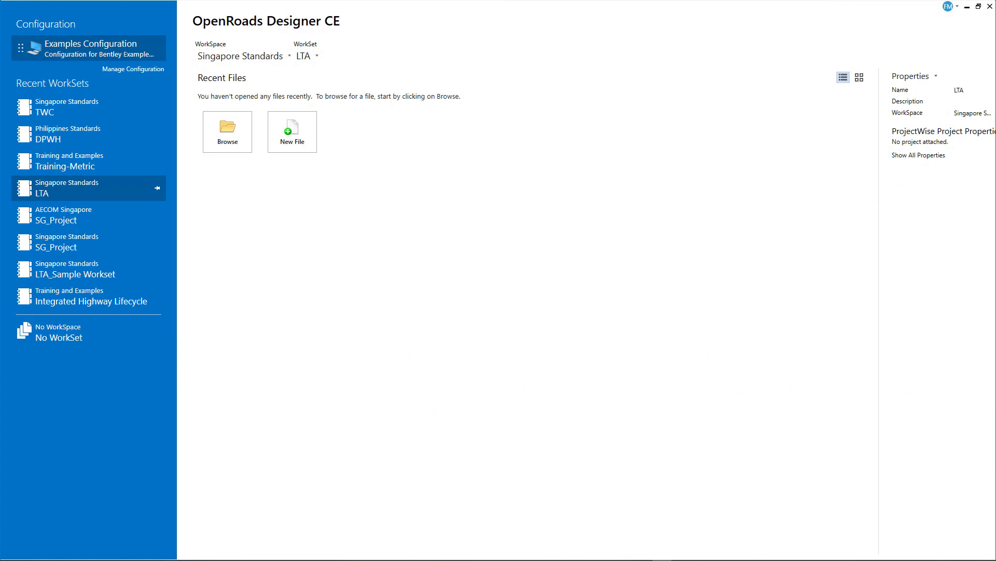
Select the Singapore Standards workspace and check the worksets available in it.
{"action": "left_click", "coordinate": [289, 56]}
{"action": "scroll", "coordinate": [275, 132], "scroll_direction": "down", "scroll_amount": 3}
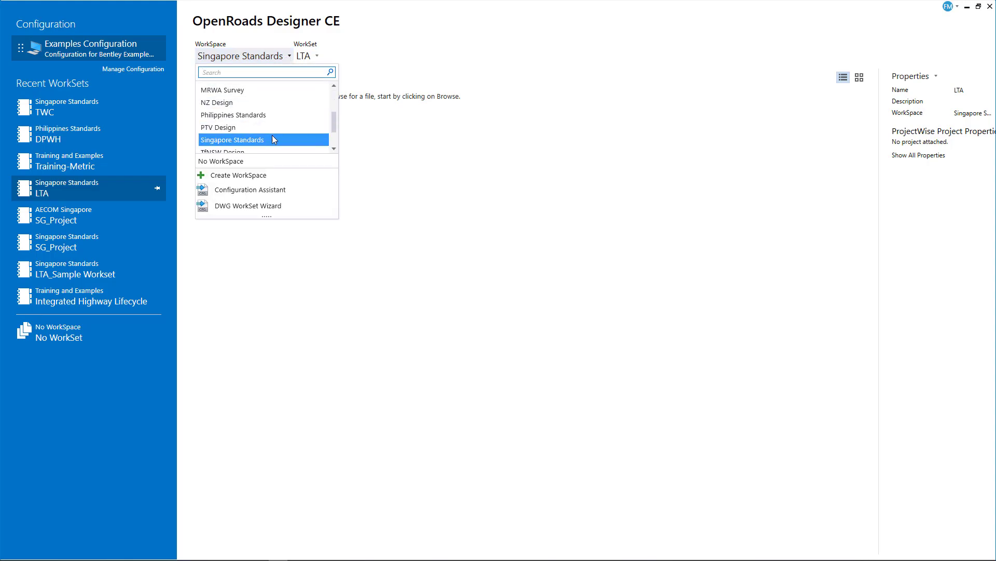
{"action": "left_click", "coordinate": [271, 140]}
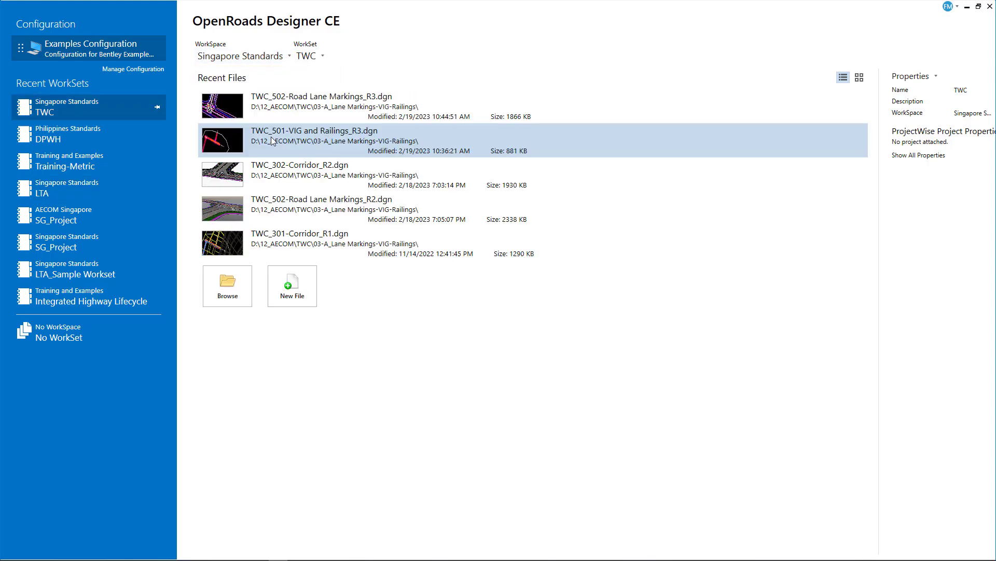
{"action": "left_click", "coordinate": [327, 58]}
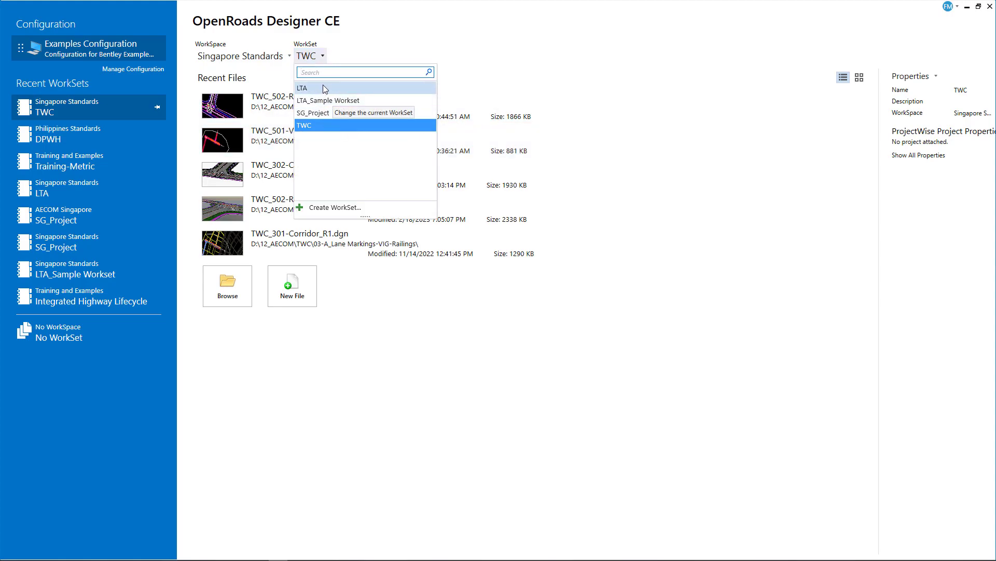
{"action": "left_click", "coordinate": [363, 87]}
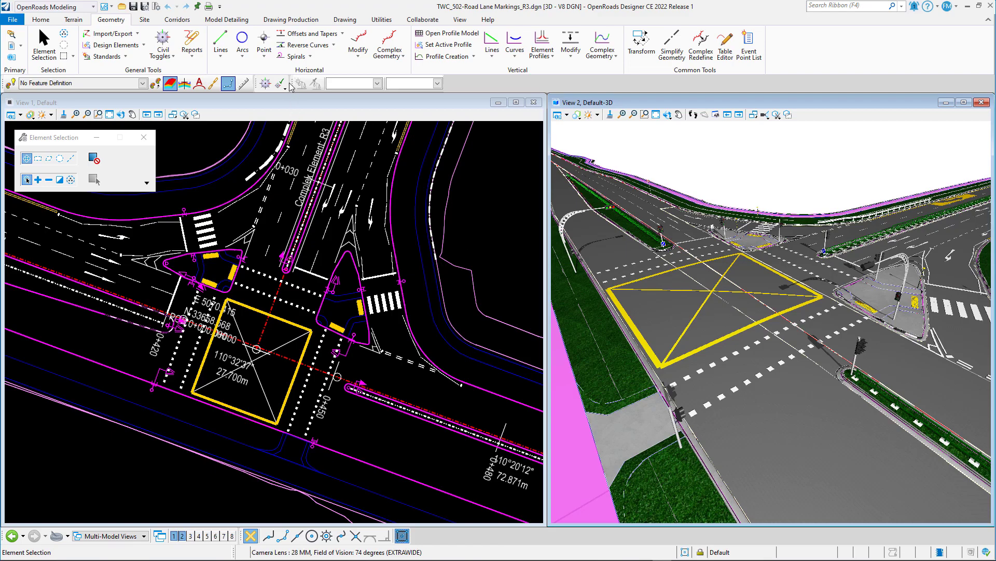
Undock and close the Design Standards toolbar and the Feature Definition Toggle Bar.
{"action": "left_click_drag", "start_coordinate": [291, 86], "coordinate": [303, 128]}
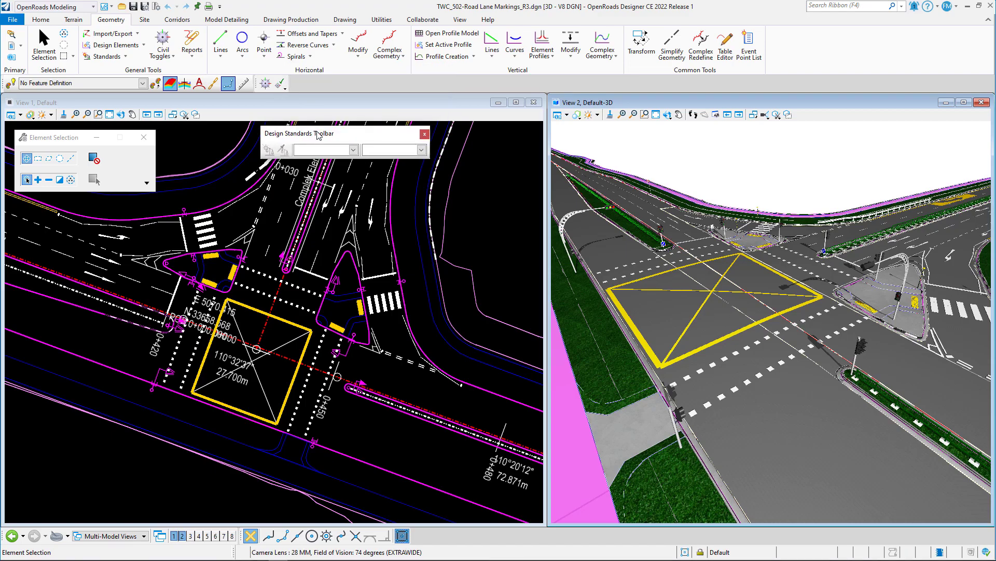
{"action": "left_click", "coordinate": [425, 135]}
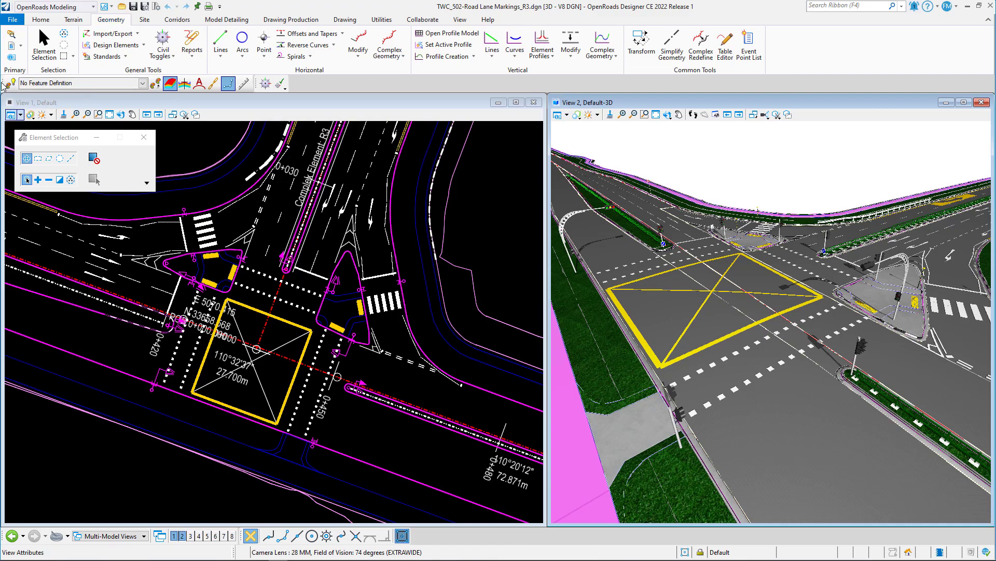
{"action": "left_click_drag", "start_coordinate": [3, 86], "coordinate": [86, 166]}
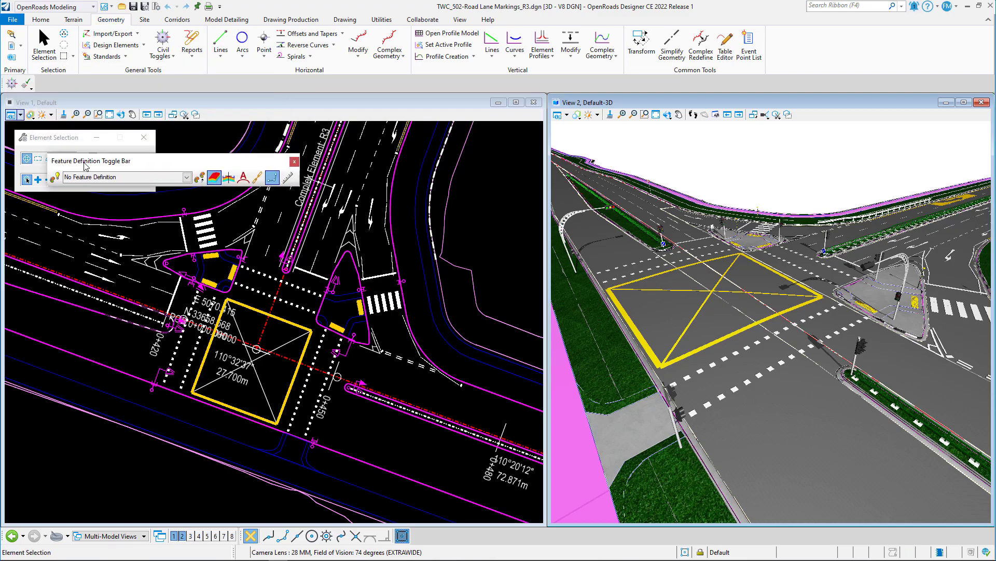
{"action": "left_click", "coordinate": [294, 162]}
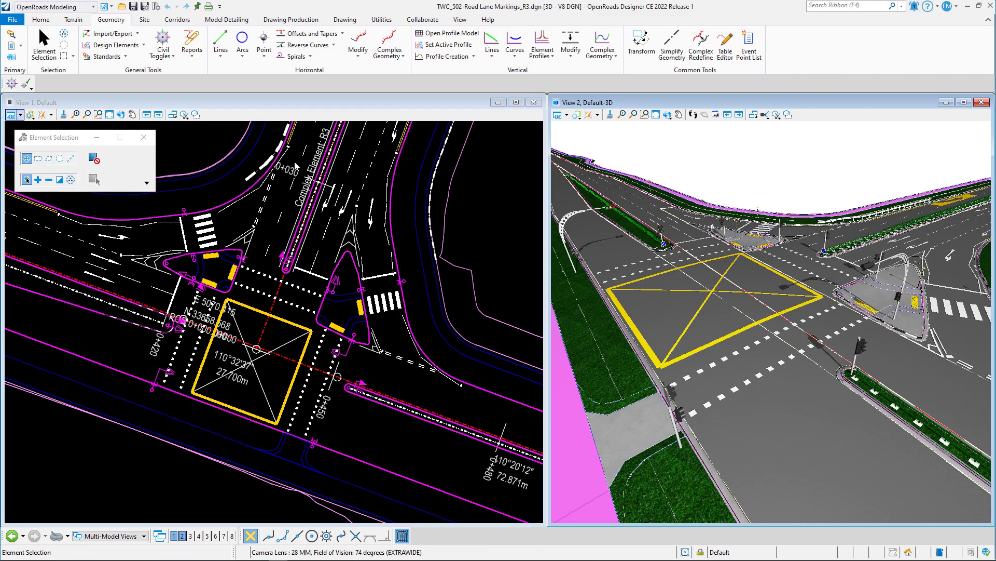
{"action": "left_click", "coordinate": [211, 199]}
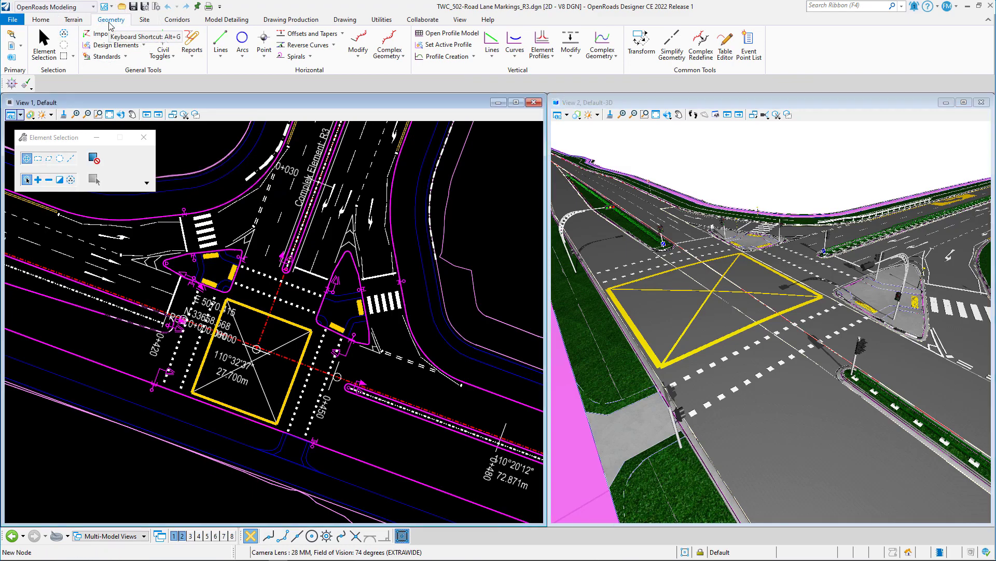
Display the Design Standards and Feature Definition toolbars and dock them side by side beneath the ribbon.
{"action": "left_click", "coordinate": [126, 59]}
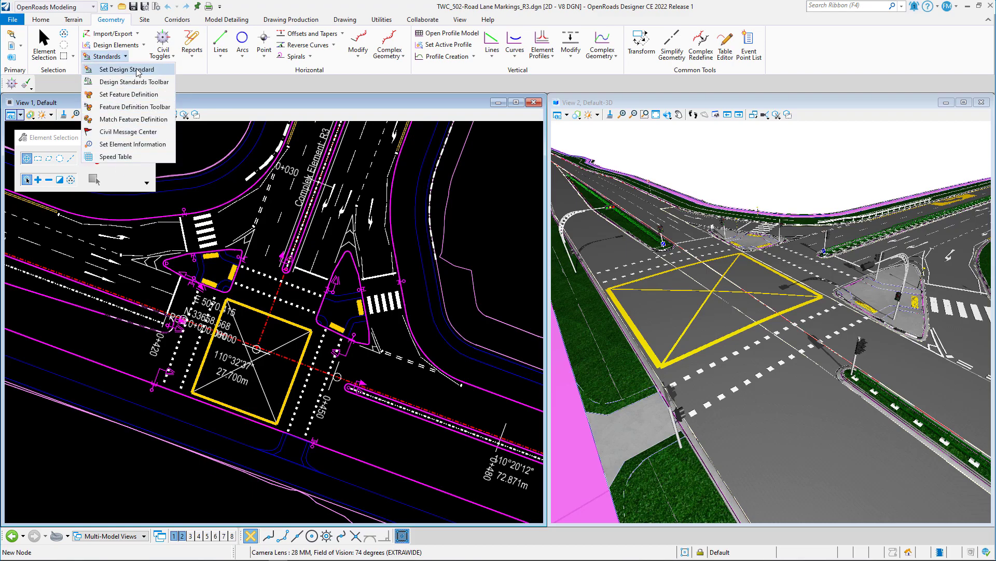
{"action": "left_click", "coordinate": [125, 82]}
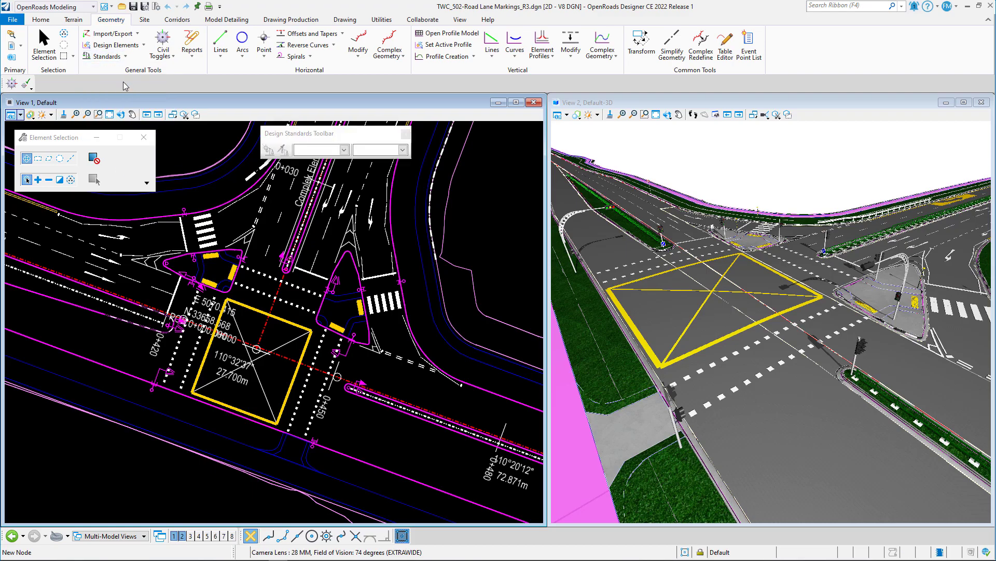
{"action": "left_click", "coordinate": [126, 57]}
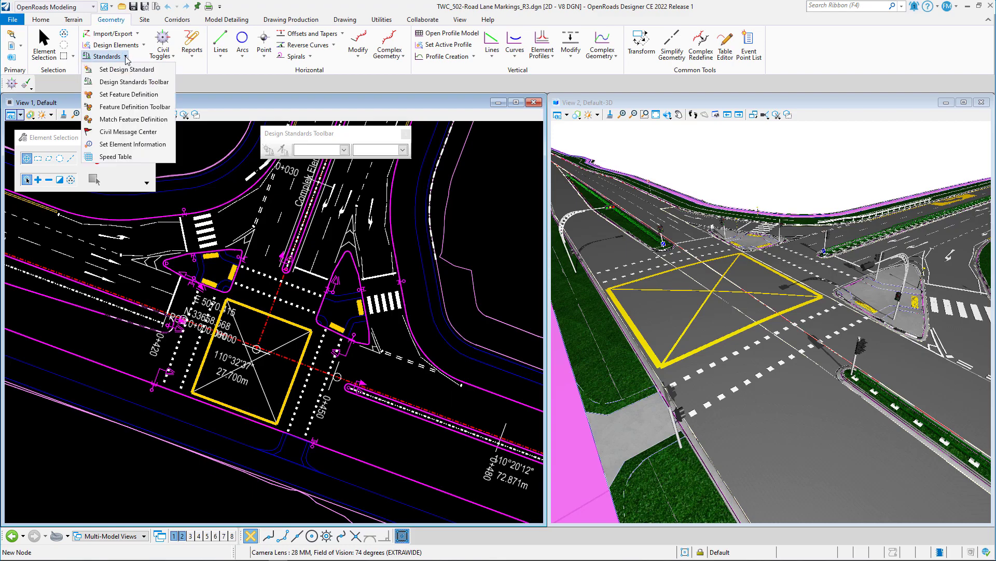
{"action": "left_click", "coordinate": [130, 109]}
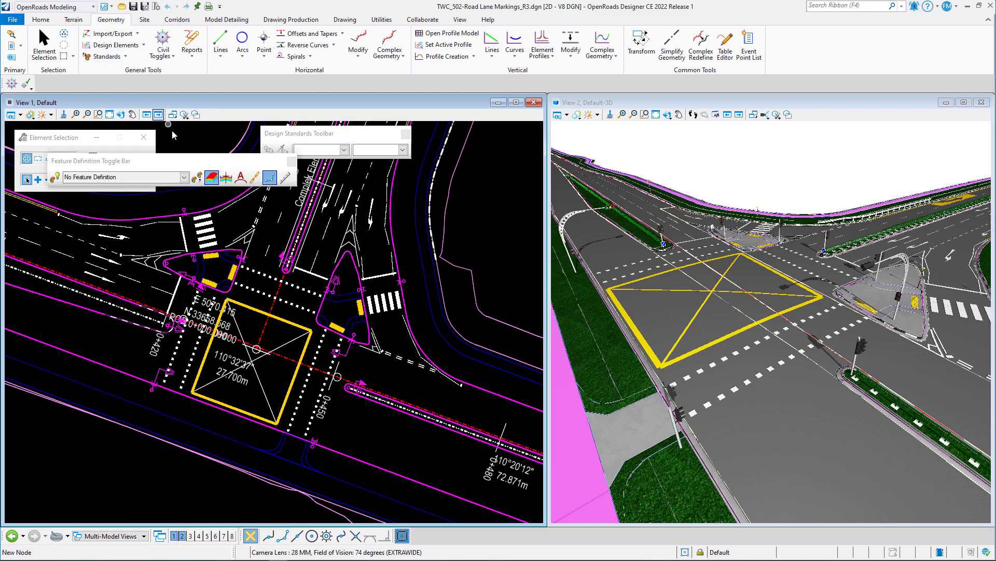
{"action": "left_click_drag", "start_coordinate": [188, 165], "coordinate": [7, 83]}
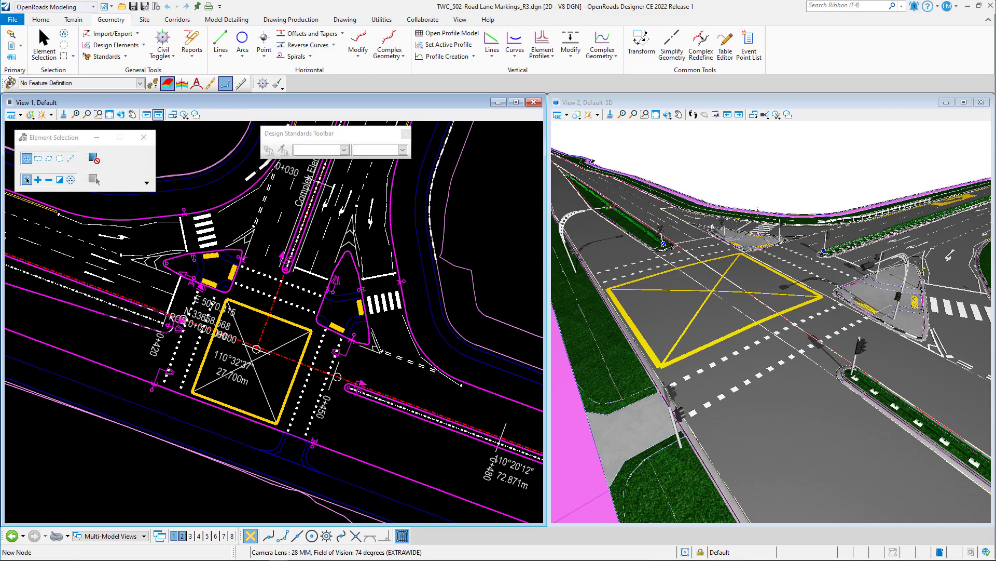
{"action": "left_click_drag", "start_coordinate": [300, 134], "coordinate": [337, 82]}
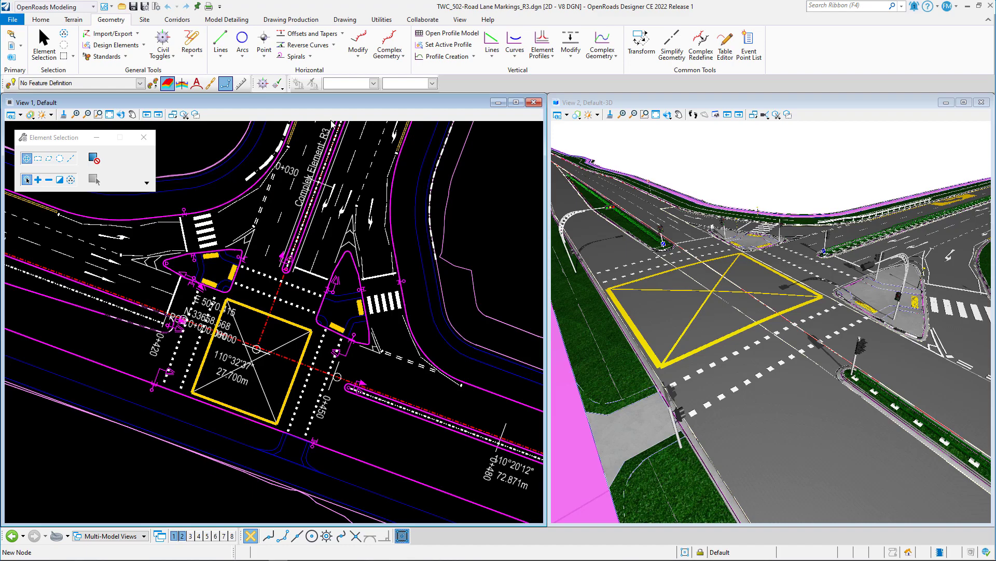
Set the active horizontal design standard to 90km/h from the Singapore_Road_Design library.
{"action": "left_click", "coordinate": [374, 84]}
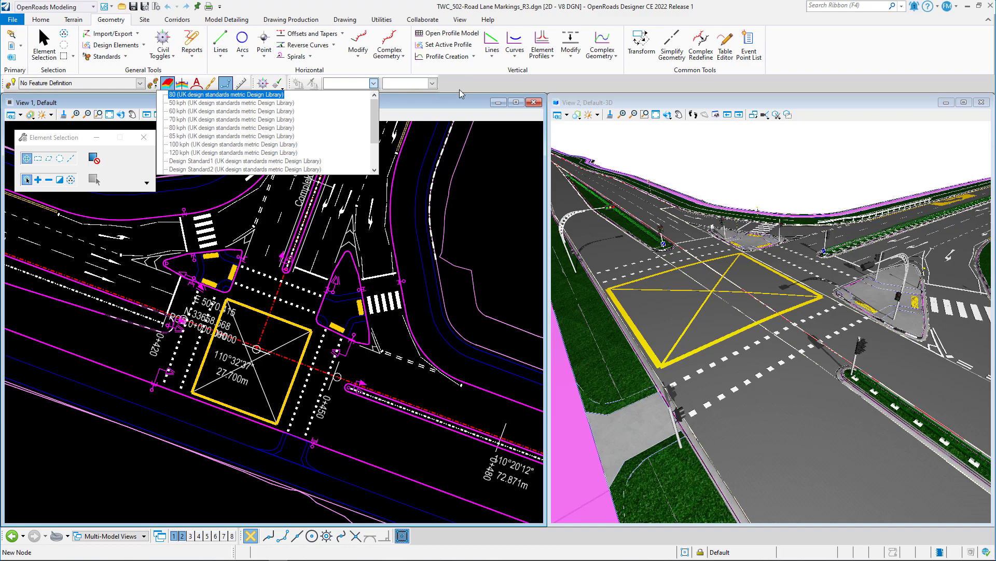
{"action": "left_click", "coordinate": [374, 86]}
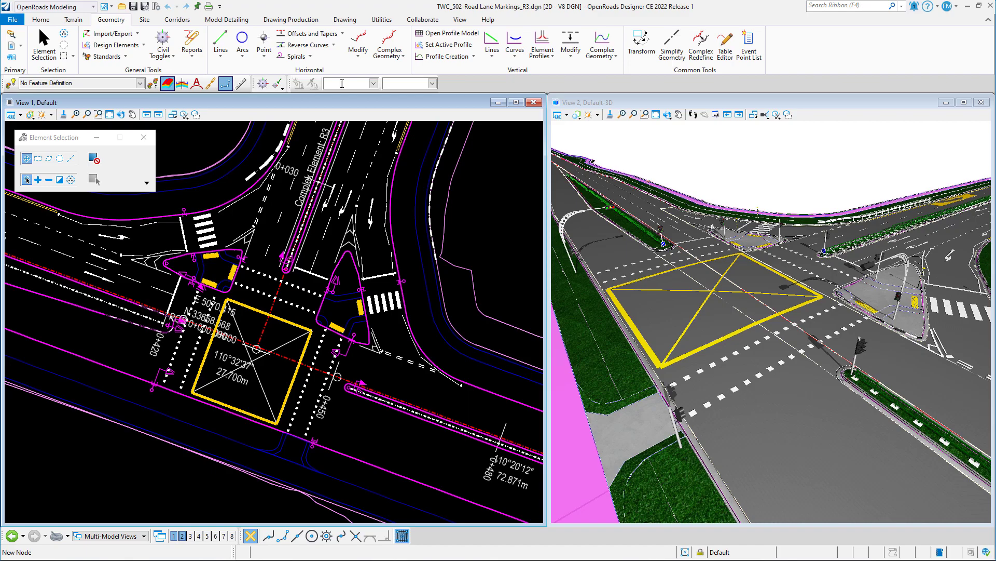
{"action": "left_click", "coordinate": [375, 85]}
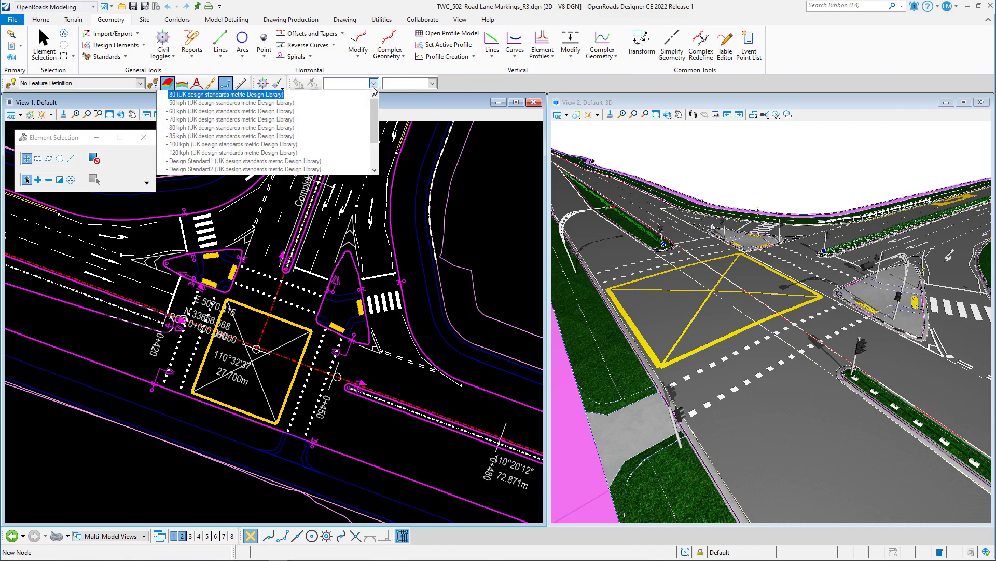
{"action": "scroll", "coordinate": [374, 143], "scroll_direction": "down", "scroll_amount": 3}
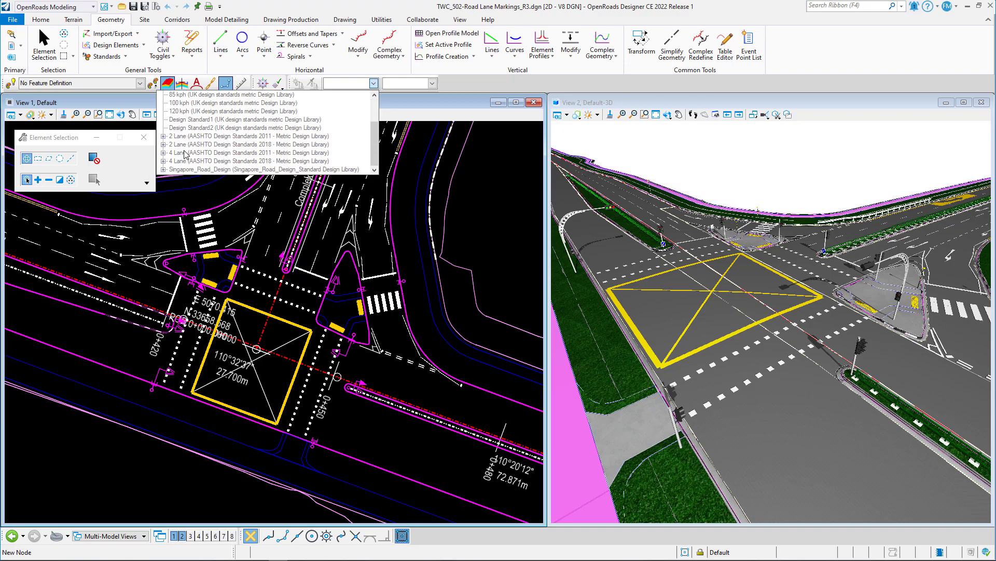
{"action": "left_click", "coordinate": [163, 169]}
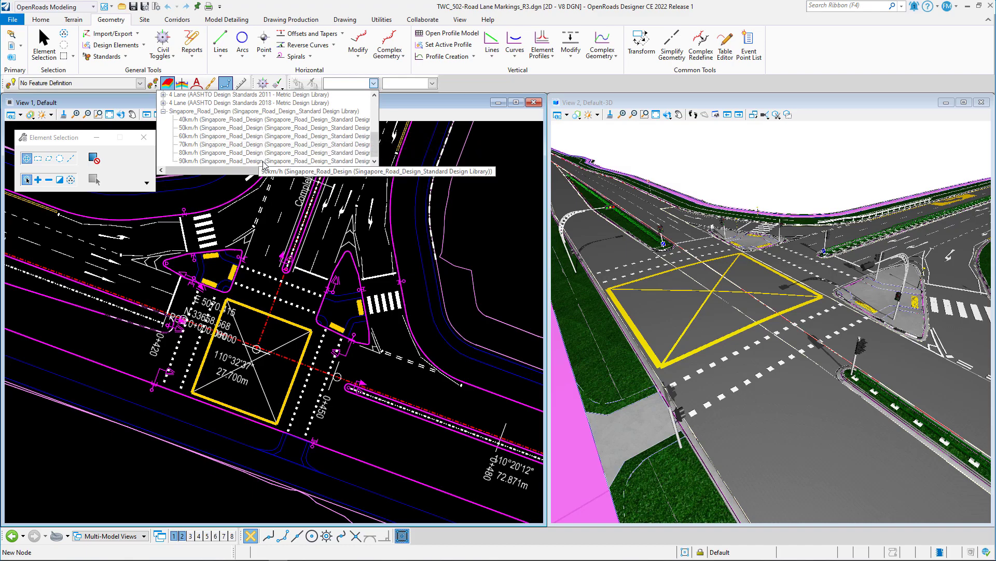
{"action": "left_click", "coordinate": [221, 161]}
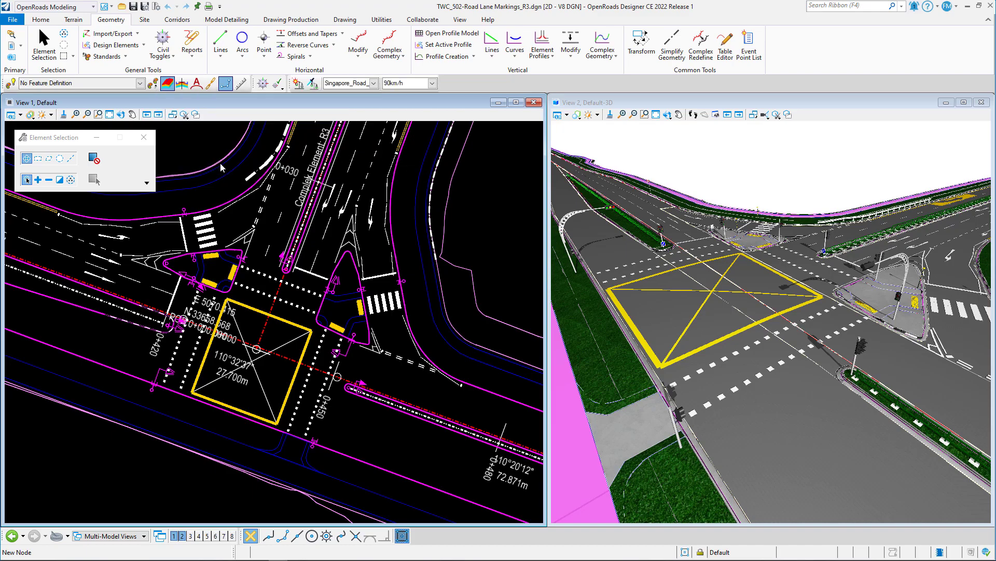
Review the available vertical design standards and the Singapore_Road_Design speed options for horizontal geometry.
{"action": "left_click", "coordinate": [433, 84]}
{"action": "left_click", "coordinate": [432, 83]}
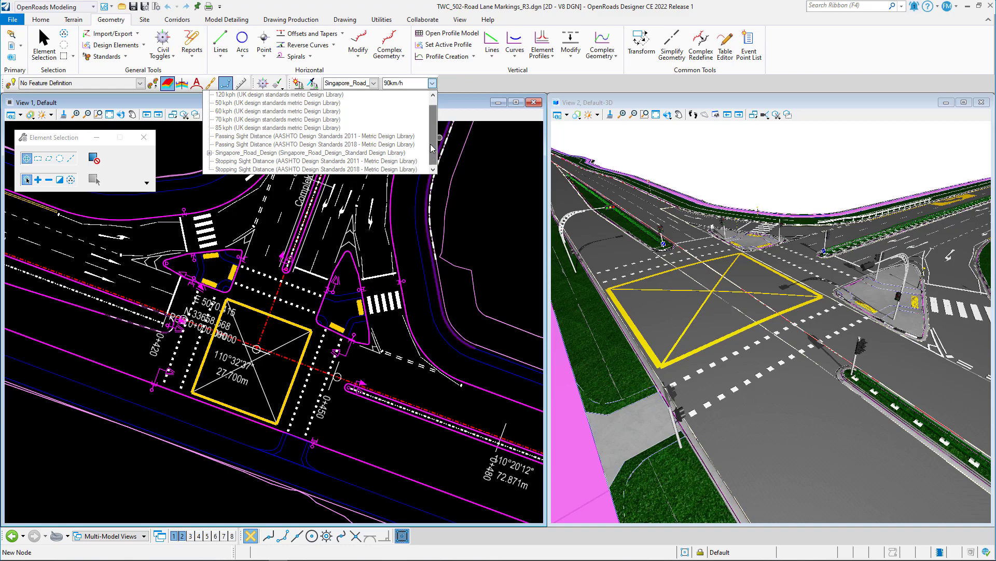
{"action": "left_click", "coordinate": [374, 83]}
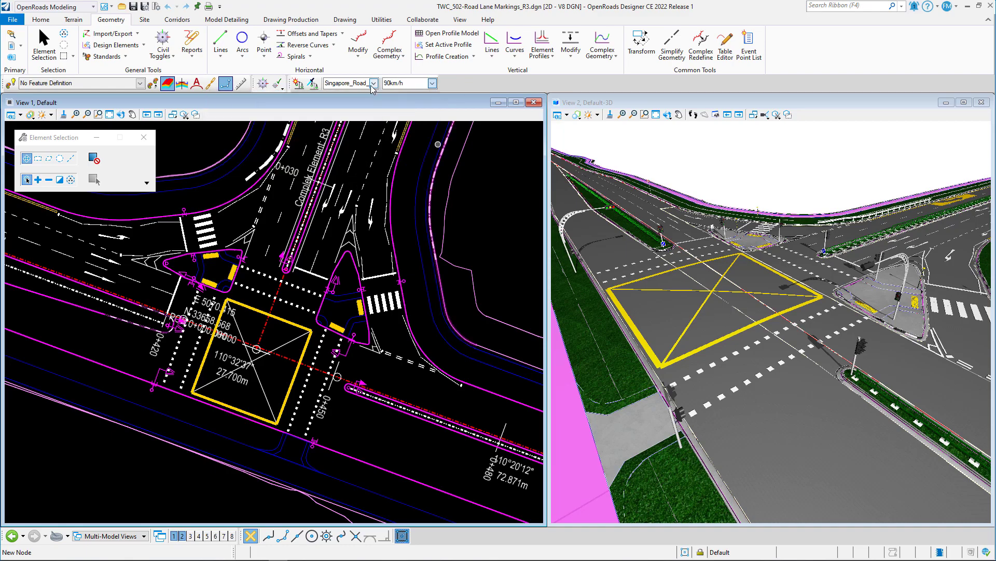
{"action": "left_click", "coordinate": [374, 83]}
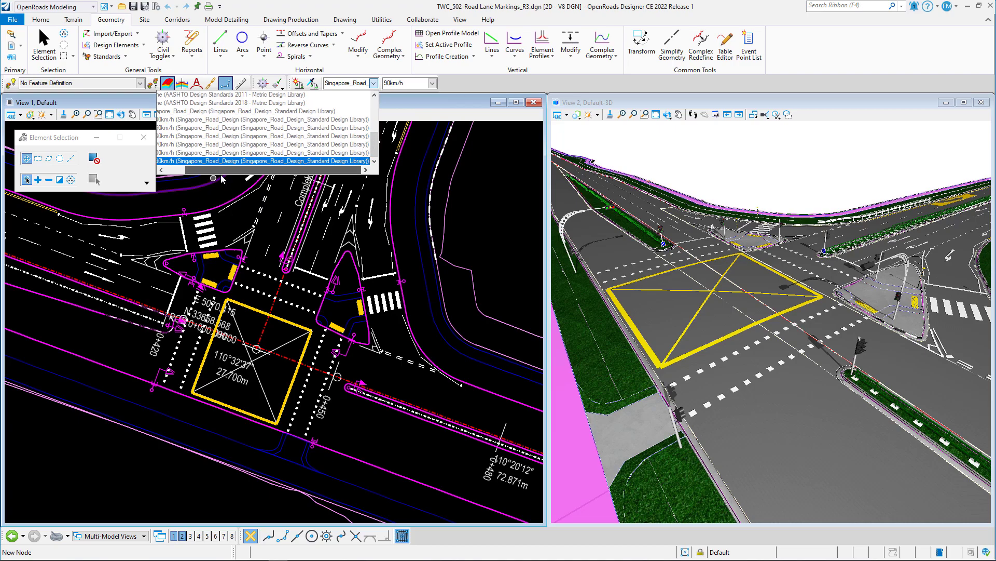
{"action": "left_click_drag", "start_coordinate": [221, 171], "coordinate": [205, 172]}
{"action": "left_click", "coordinate": [460, 85]}
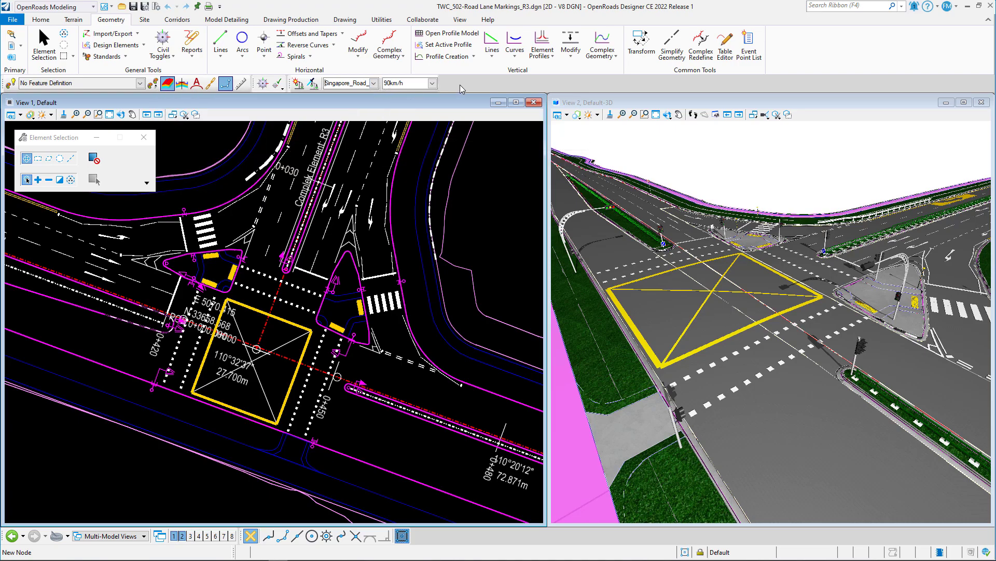
Examine the level names, source libraries, colours, line styles and weights in the Level Manager, and close it.
{"action": "scroll", "coordinate": [304, 319], "scroll_direction": "down", "scroll_amount": 2}
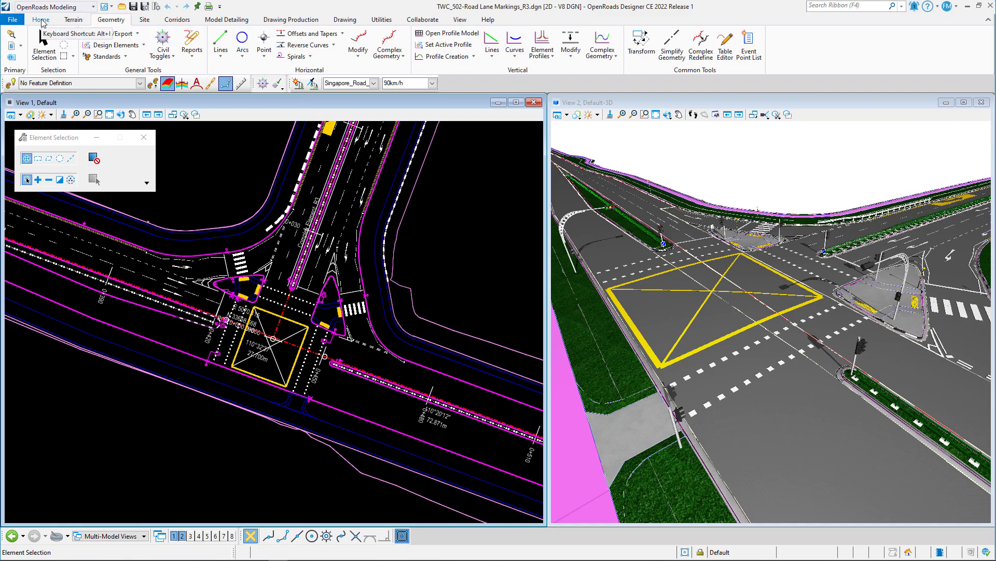
{"action": "left_click", "coordinate": [41, 20]}
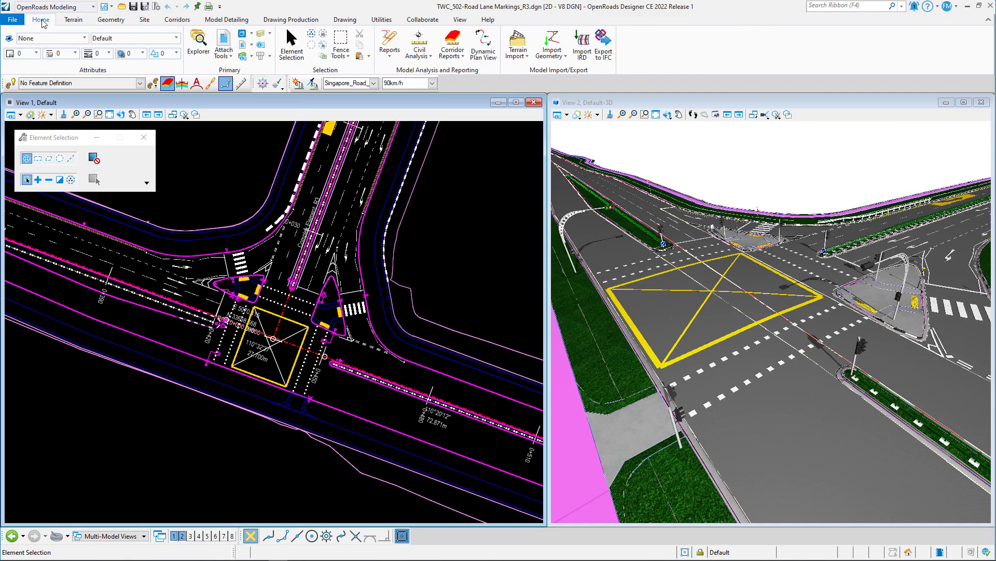
{"action": "left_click", "coordinate": [243, 57]}
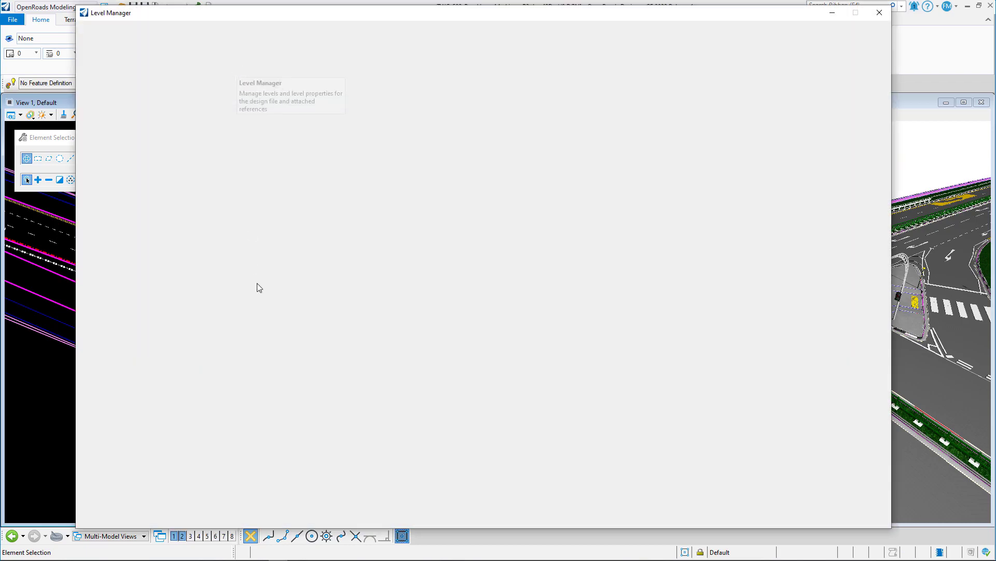
{"action": "scroll", "coordinate": [291, 265], "scroll_direction": "down", "scroll_amount": 2}
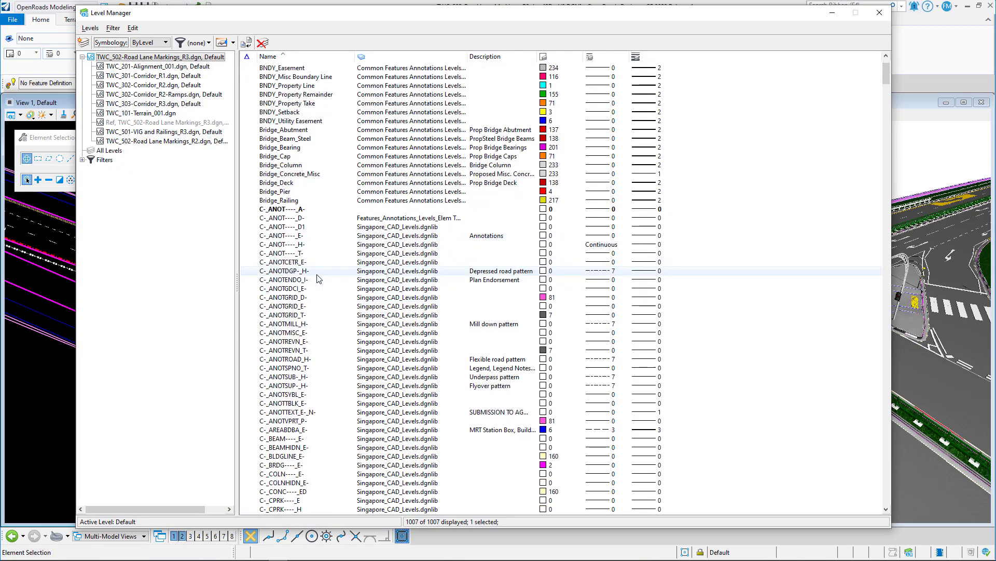
{"action": "scroll", "coordinate": [287, 218], "scroll_direction": "down", "scroll_amount": 20}
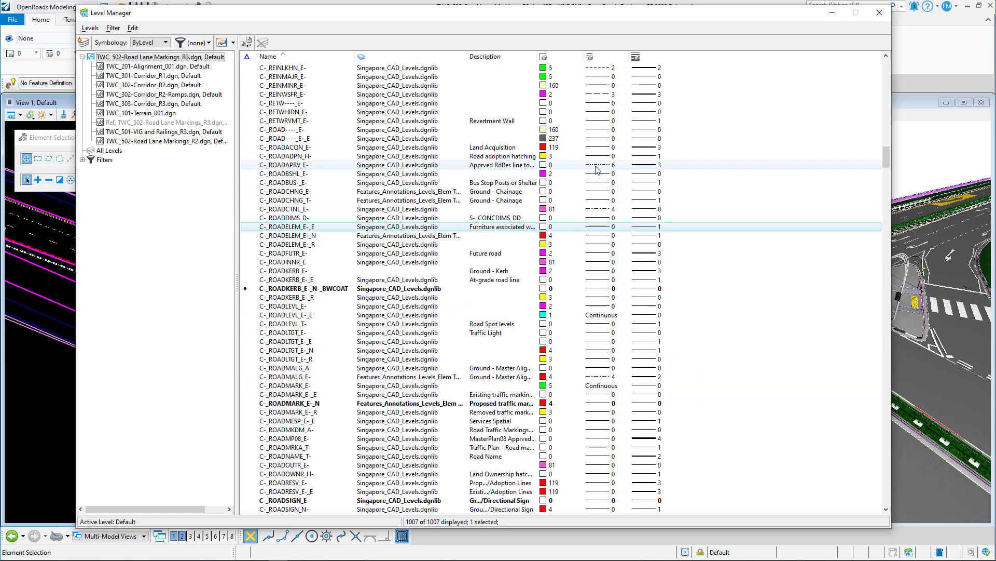
{"action": "scroll", "coordinate": [641, 187], "scroll_direction": "up", "scroll_amount": 8}
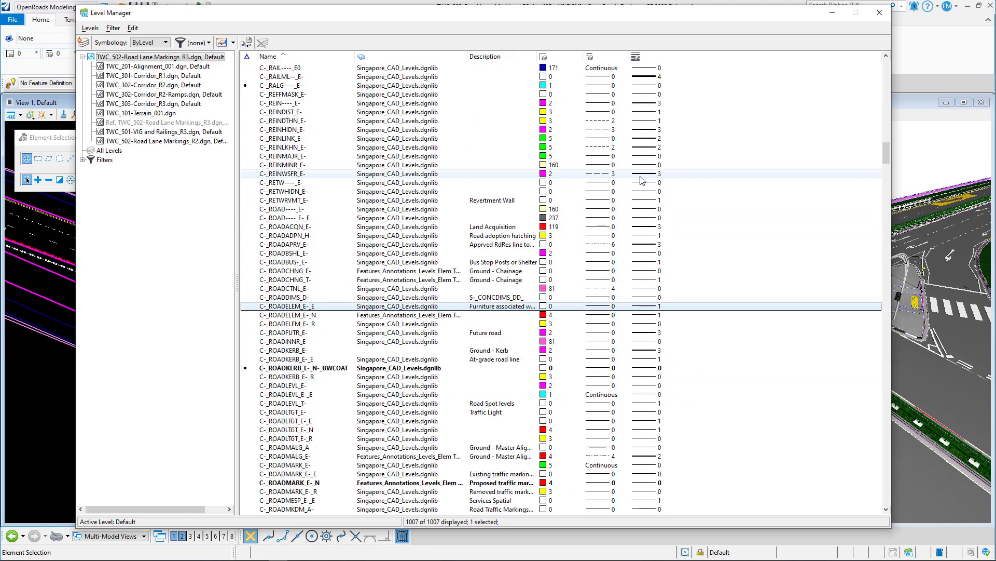
{"action": "scroll", "coordinate": [645, 233], "scroll_direction": "up", "scroll_amount": 6}
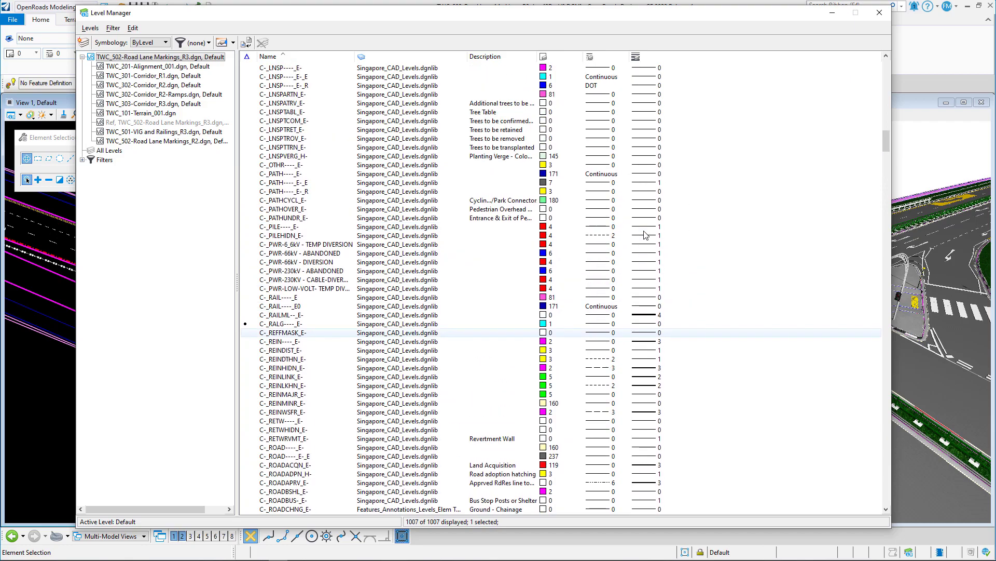
{"action": "scroll", "coordinate": [645, 249], "scroll_direction": "down", "scroll_amount": 4}
{"action": "scroll", "coordinate": [645, 249], "scroll_direction": "up", "scroll_amount": 6}
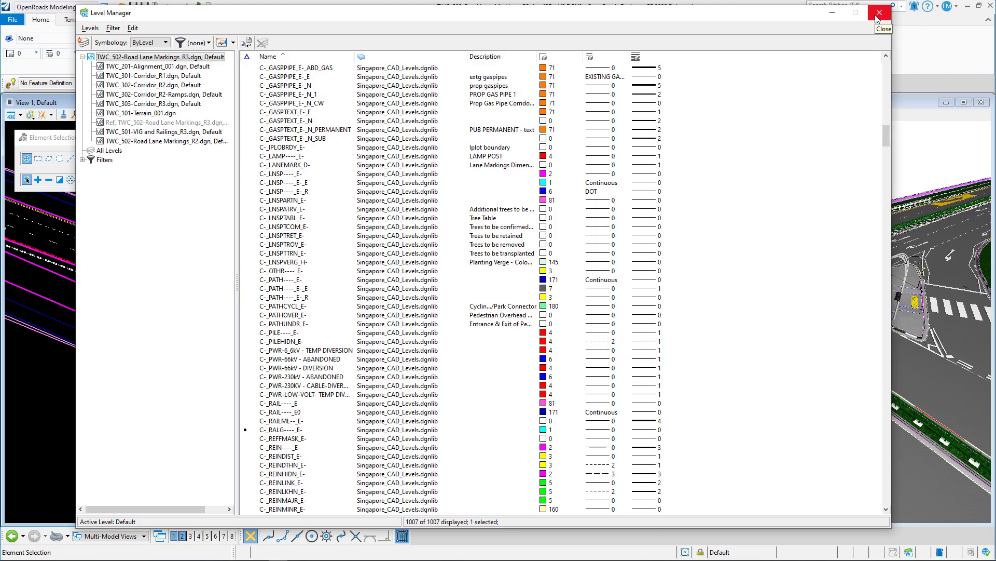
{"action": "left_click", "coordinate": [878, 13]}
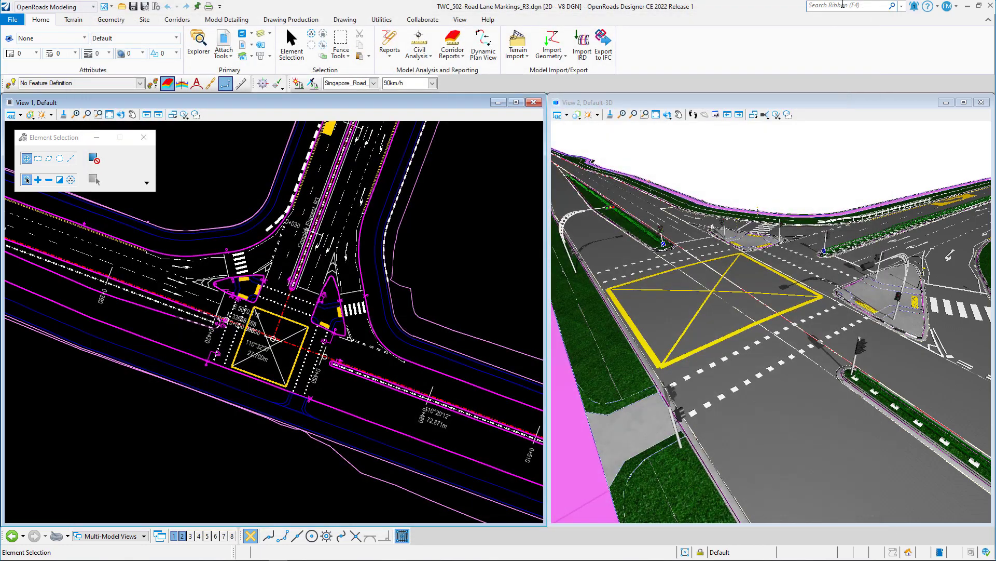
Look up the source file of the active color table in its information, and close the Color Table.
{"action": "left_click", "coordinate": [843, 5]}
{"action": "type", "text": "colo"}
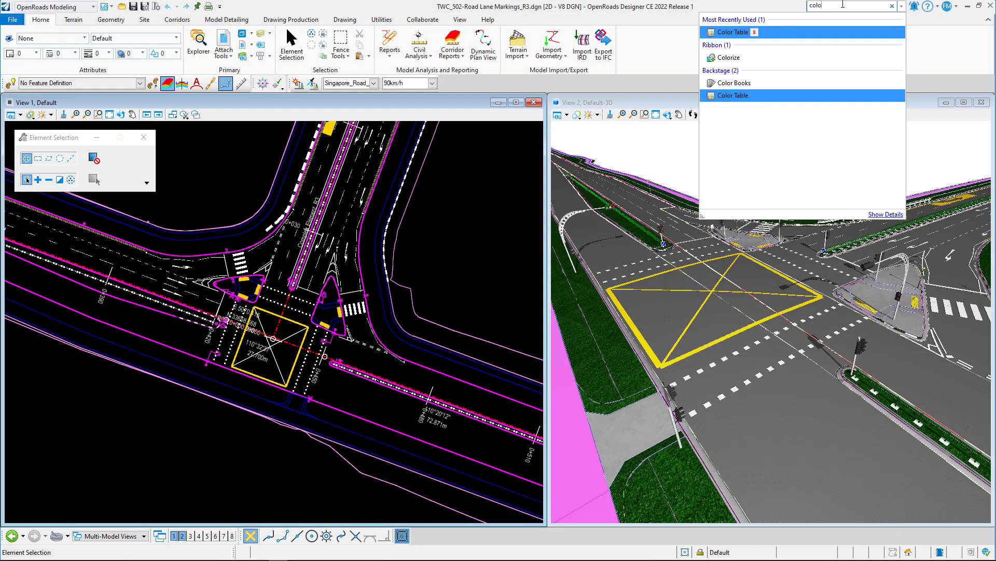
{"action": "left_click", "coordinate": [733, 94]}
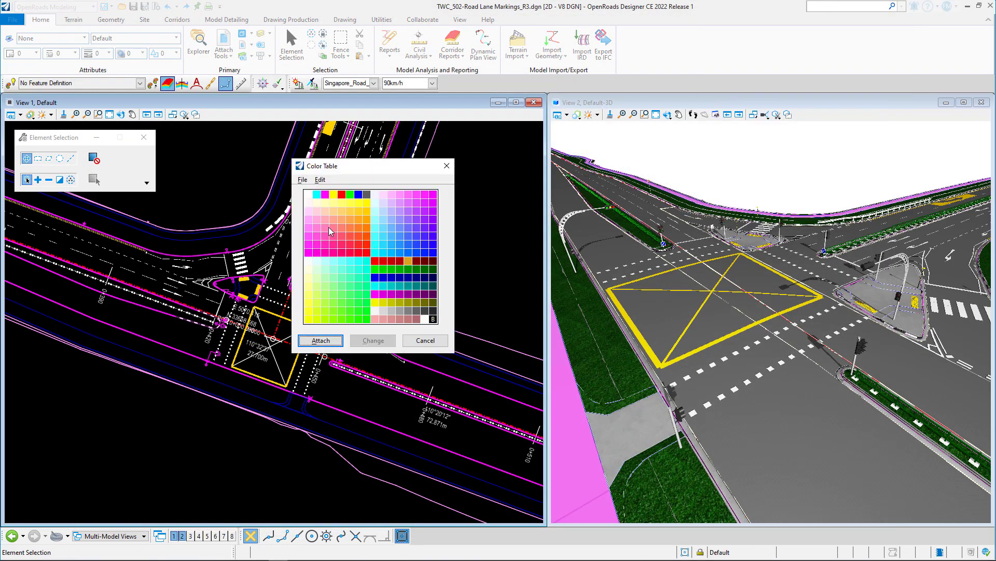
{"action": "left_click", "coordinate": [302, 180]}
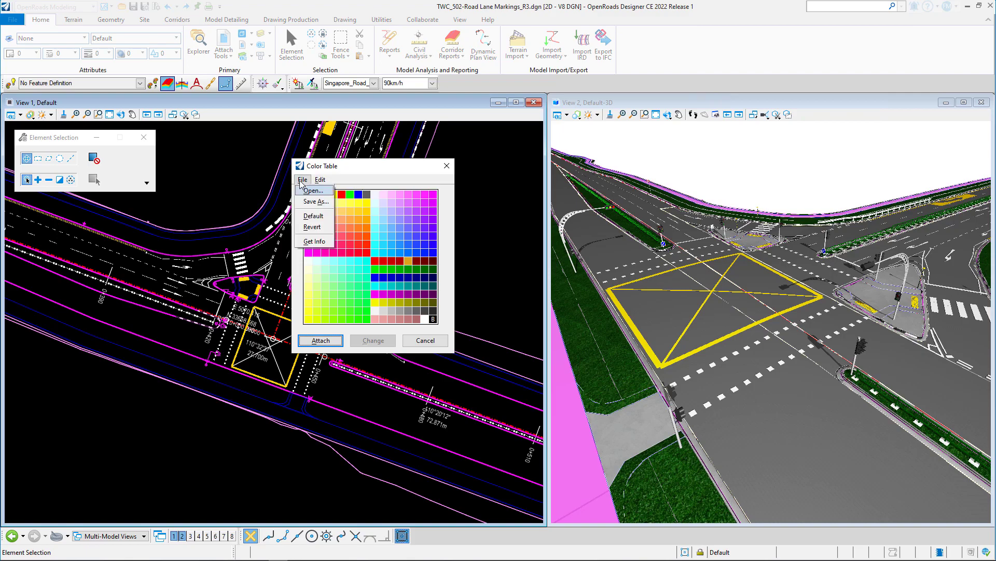
{"action": "left_click", "coordinate": [316, 242]}
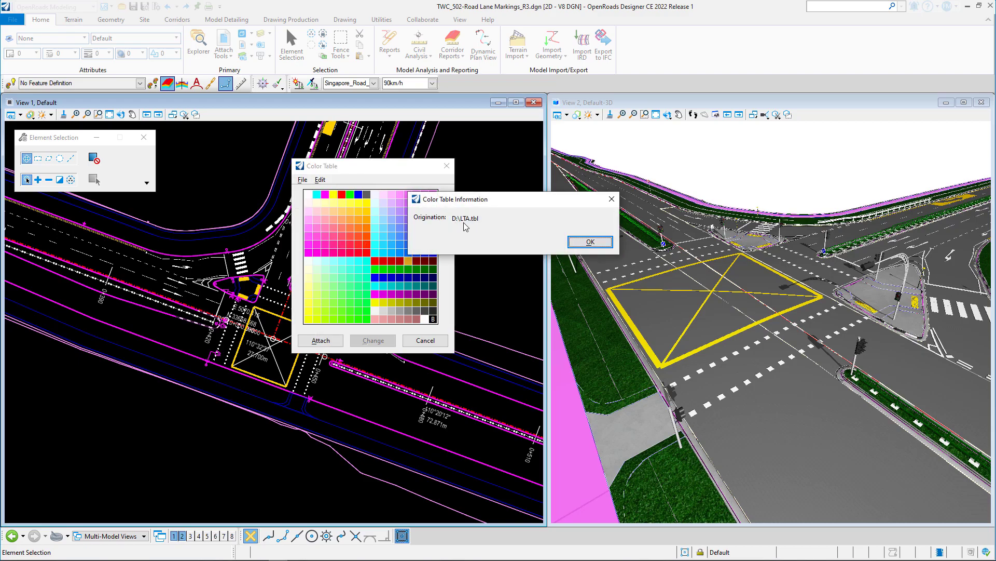
{"action": "key", "text": "ctrl"}
{"action": "left_click", "coordinate": [592, 241]}
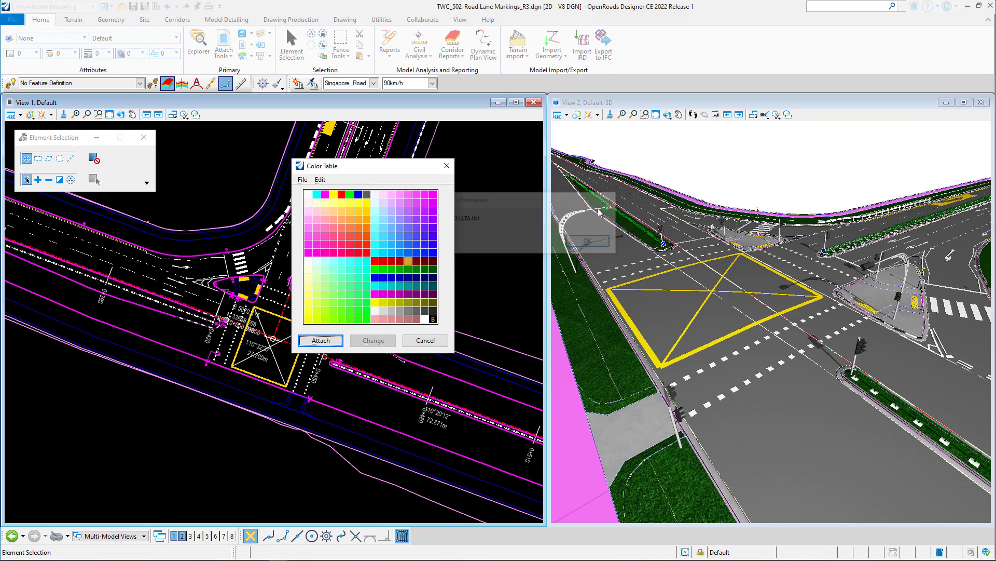
{"action": "left_click", "coordinate": [448, 166]}
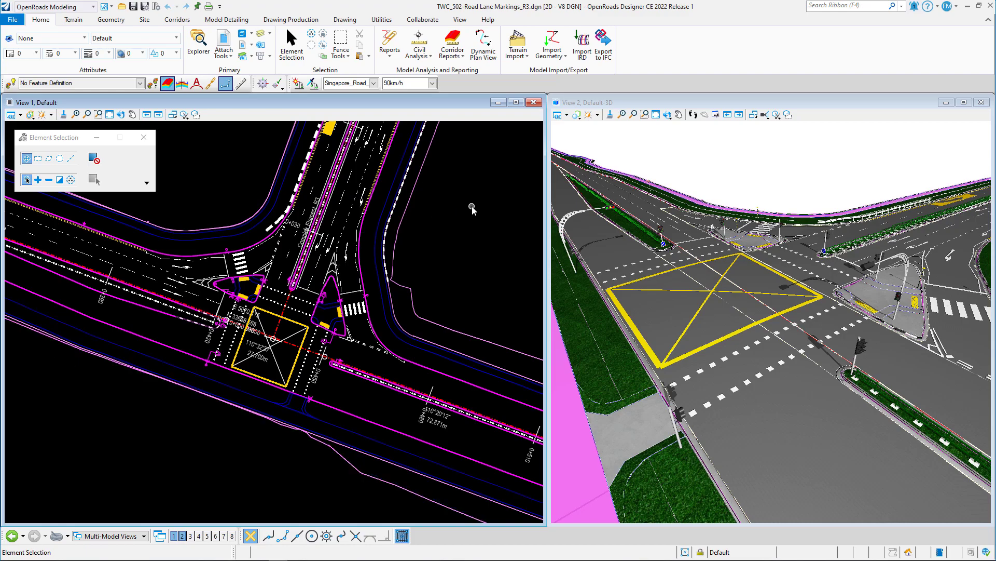
Examine the current geographic coordinate system's name, description, source and vertical datum, moving its window clear of the road junction.
{"action": "middle_click_drag", "start_coordinate": [425, 244], "coordinate": [401, 249]}
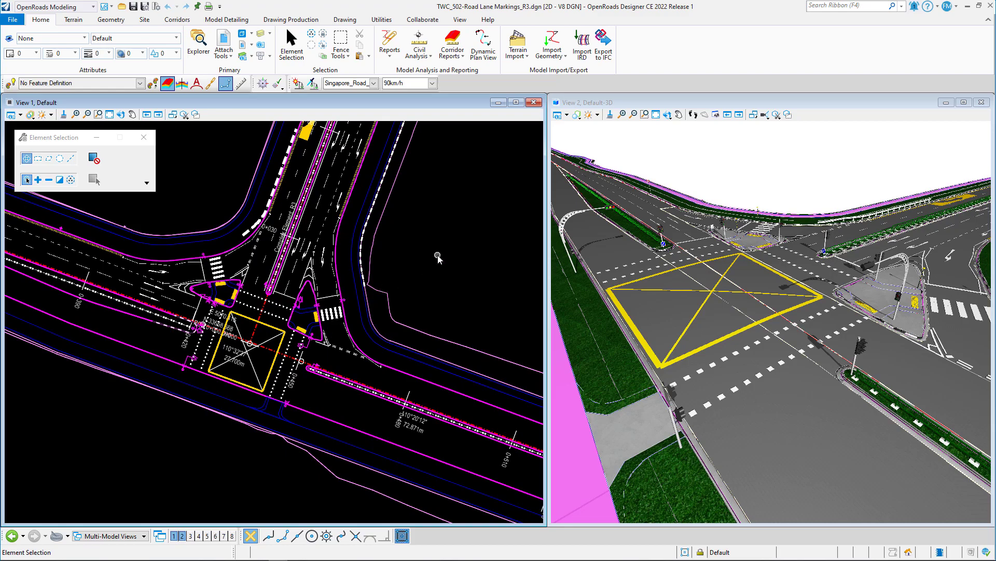
{"action": "left_click", "coordinate": [383, 21]}
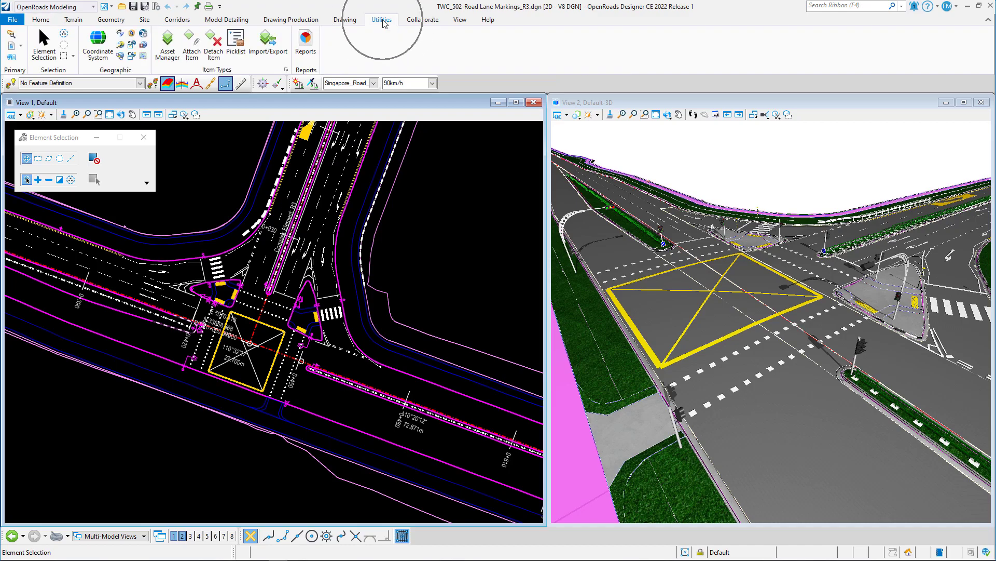
{"action": "left_click", "coordinate": [102, 57]}
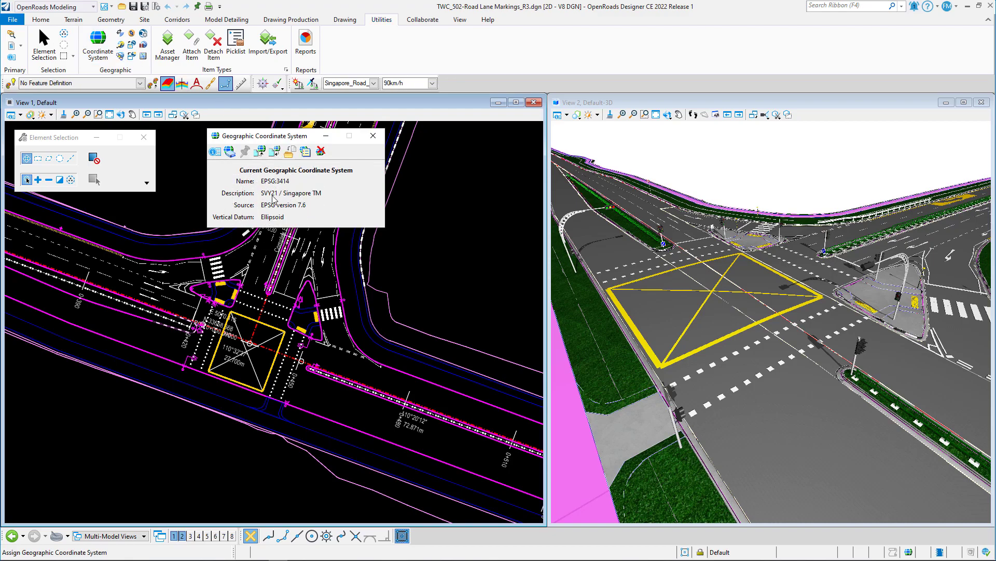
{"action": "left_click_drag", "start_coordinate": [298, 138], "coordinate": [323, 236]}
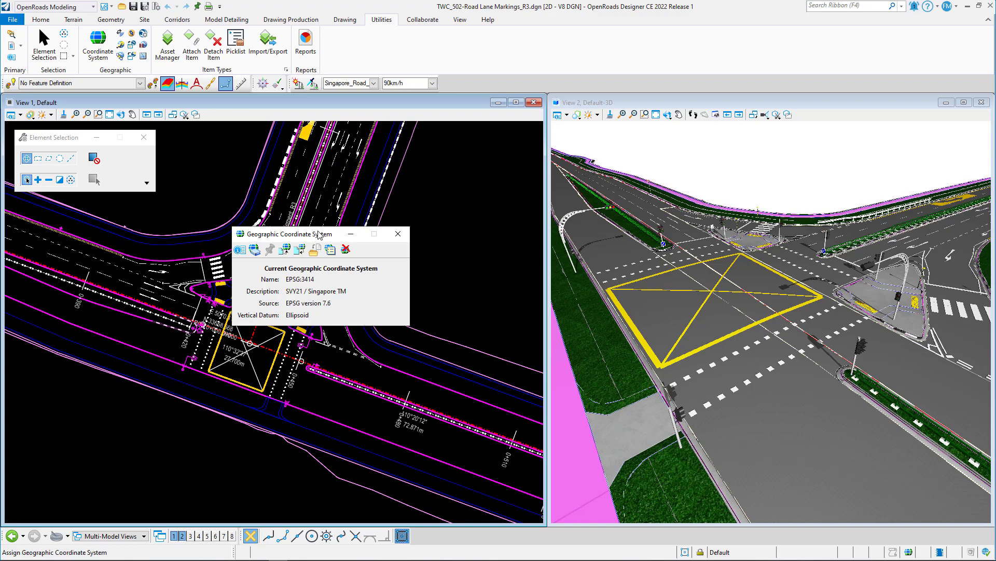
{"action": "left_click_drag", "start_coordinate": [311, 238], "coordinate": [434, 169]}
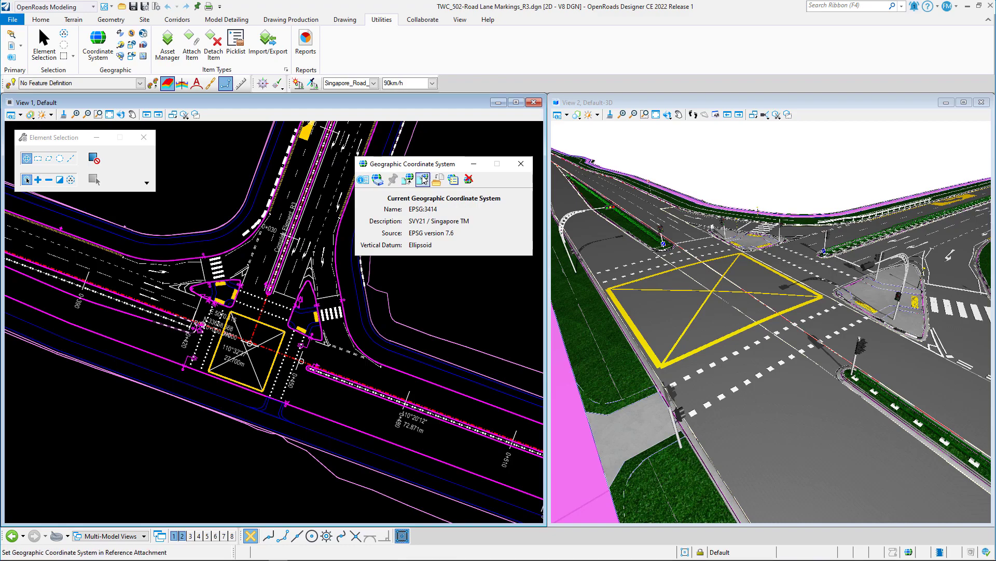
Set the background map type of View 1 to Aerial and close the view attributes.
{"action": "left_click", "coordinate": [11, 116]}
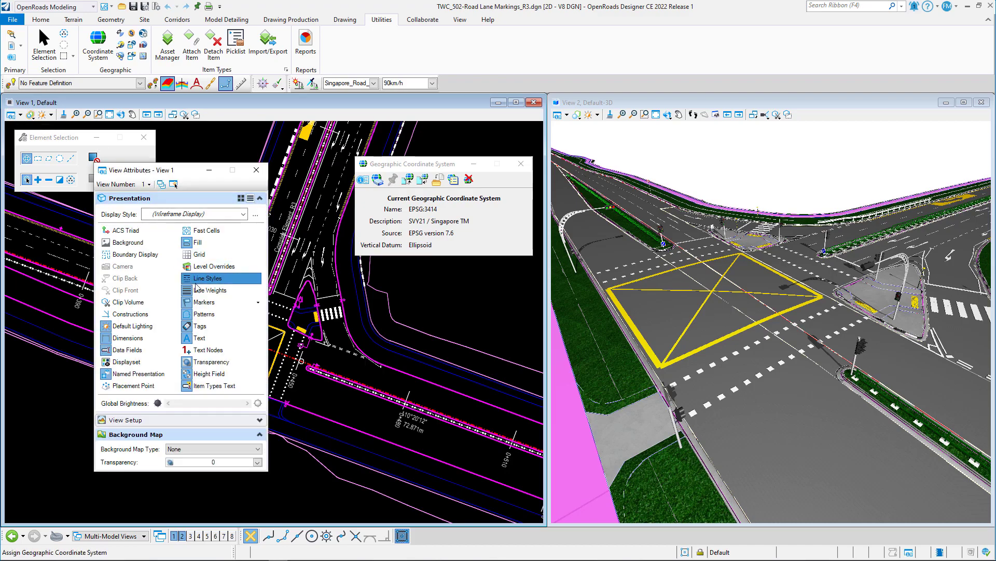
{"action": "left_click", "coordinate": [196, 439]}
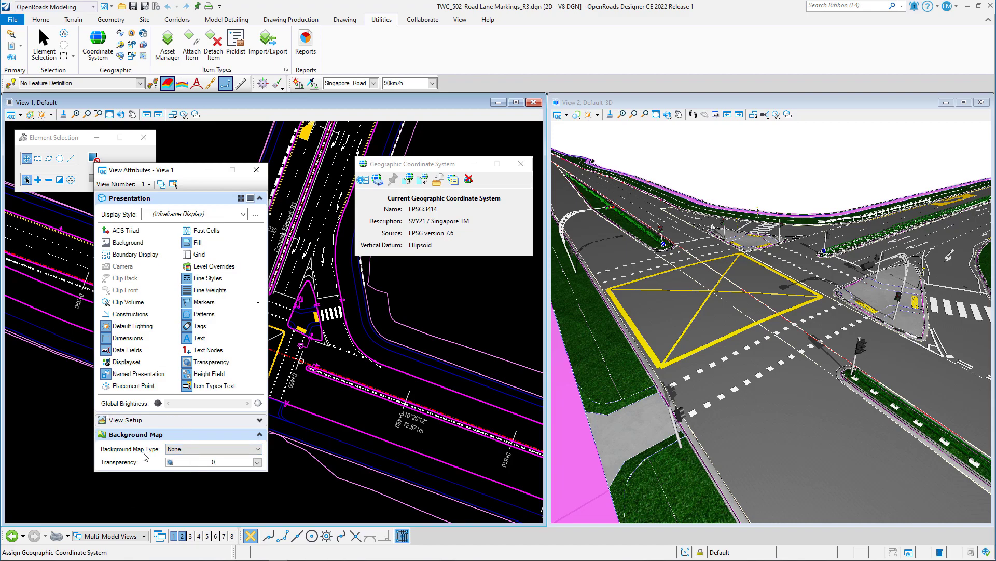
{"action": "left_click", "coordinate": [188, 451]}
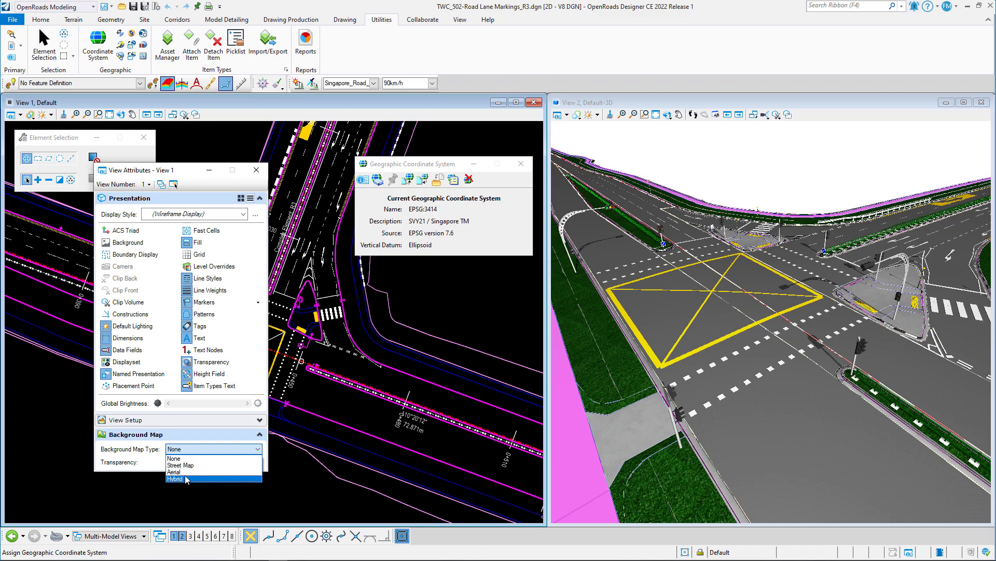
{"action": "left_click", "coordinate": [187, 472]}
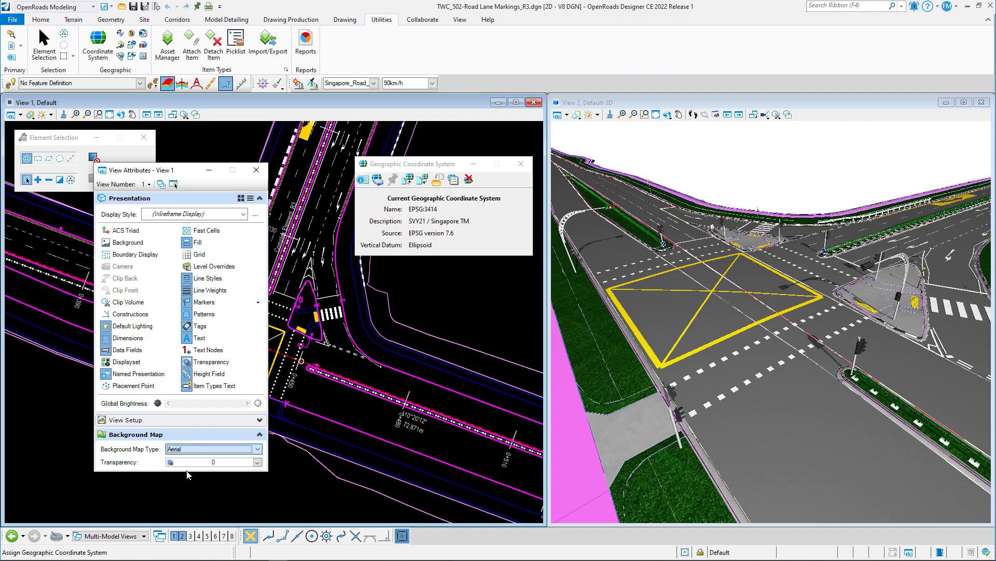
{"action": "left_click", "coordinate": [256, 171]}
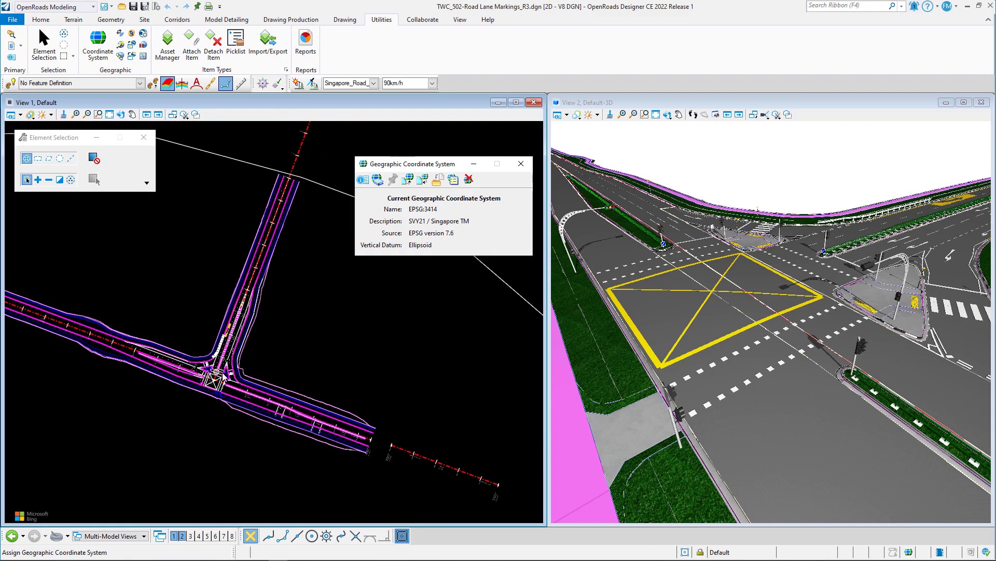
Examine the road project's location on the aerial map in View 1, from the junction out to the whole of Singapore.
{"action": "scroll", "coordinate": [240, 370], "scroll_direction": "down", "scroll_amount": 4}
{"action": "scroll", "coordinate": [246, 369], "scroll_direction": "up", "scroll_amount": 3}
{"action": "scroll", "coordinate": [248, 370], "scroll_direction": "down", "scroll_amount": 2}
{"action": "middle_click_drag", "start_coordinate": [253, 414], "coordinate": [270, 300]}
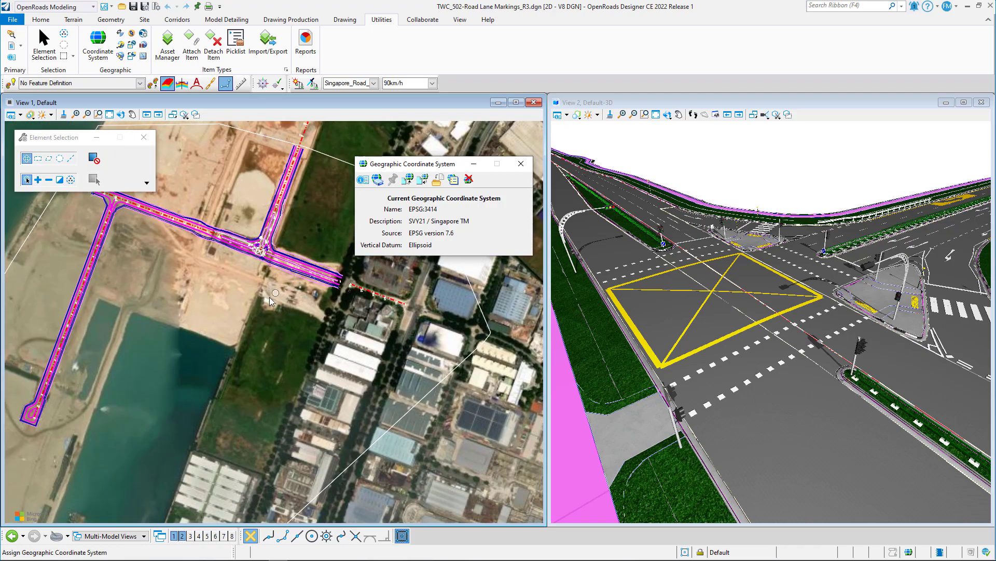
{"action": "scroll", "coordinate": [270, 301], "scroll_direction": "down", "scroll_amount": 8}
{"action": "middle_click_drag", "start_coordinate": [359, 356], "coordinate": [353, 367]}
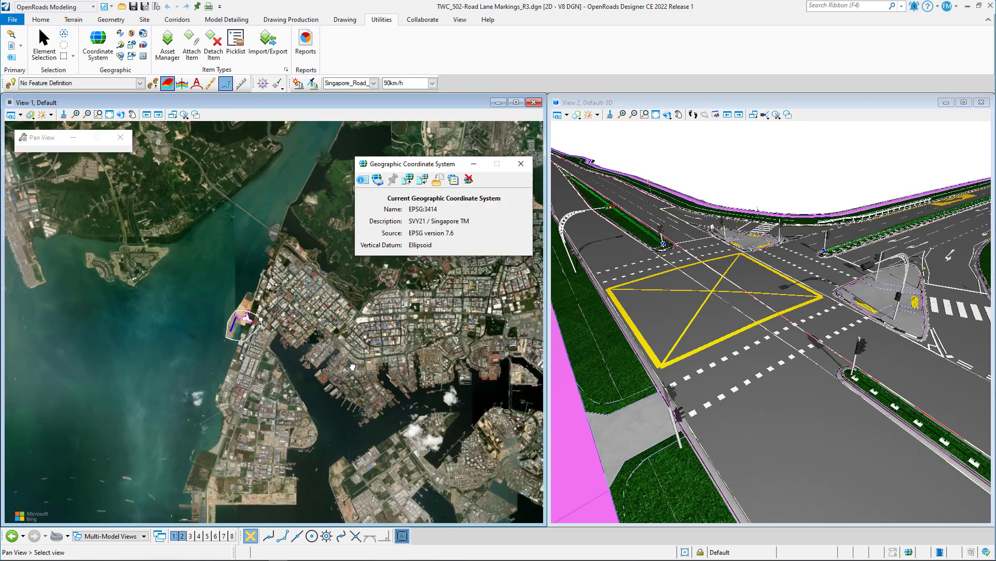
{"action": "scroll", "coordinate": [206, 365], "scroll_direction": "down", "scroll_amount": 4}
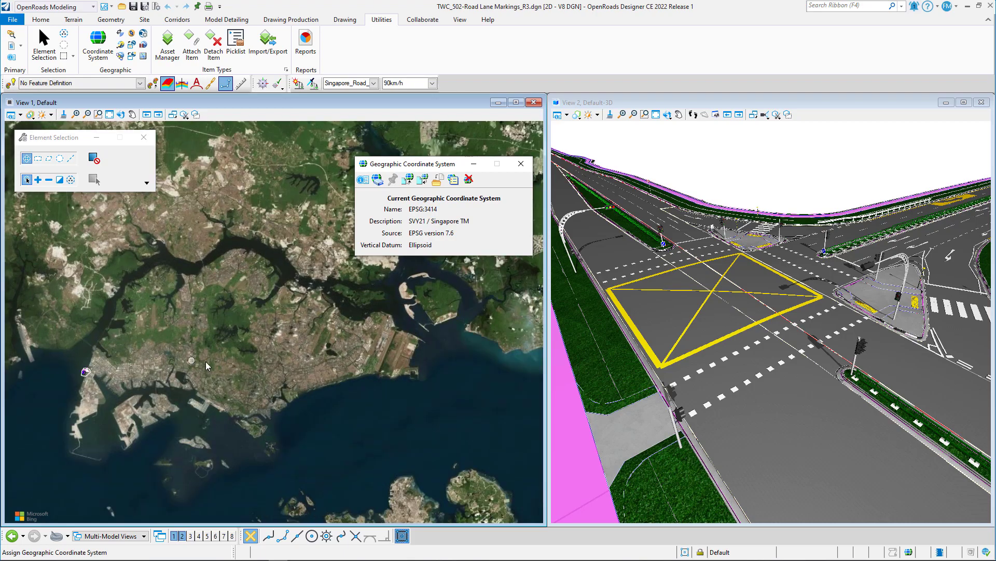
{"action": "middle_click_drag", "start_coordinate": [206, 366], "coordinate": [248, 378]}
{"action": "scroll", "coordinate": [116, 390], "scroll_direction": "up", "scroll_amount": 5}
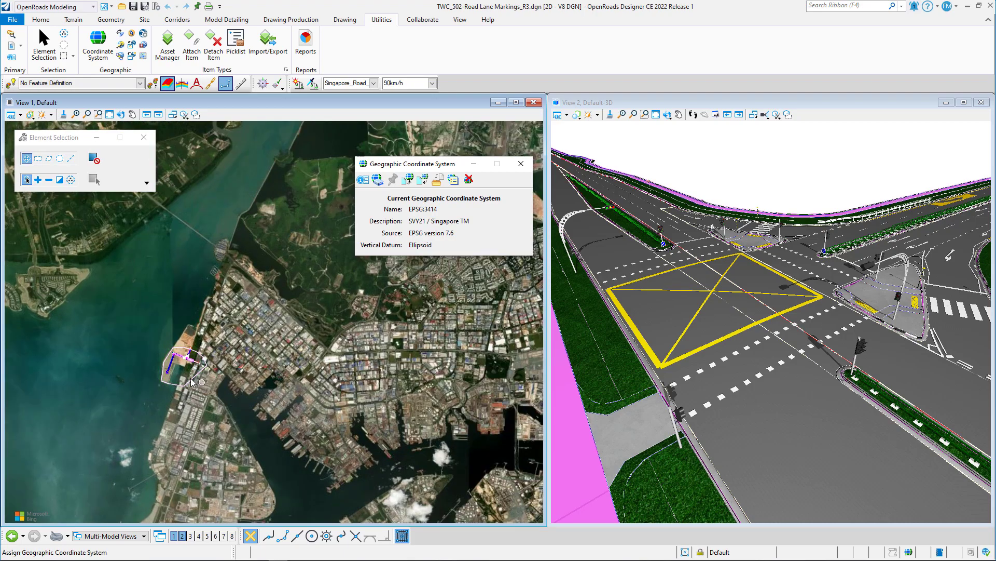
{"action": "scroll", "coordinate": [152, 359], "scroll_direction": "up", "scroll_amount": 2}
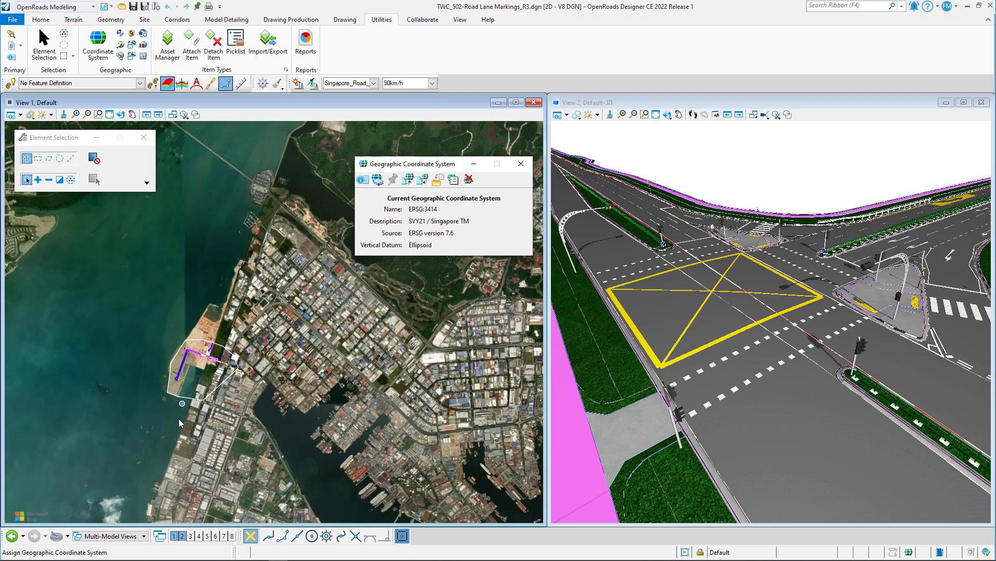
Set the background map type of View 1 to None and close the Geographic Coordinate System window.
{"action": "left_click", "coordinate": [13, 118]}
{"action": "left_click", "coordinate": [181, 449]}
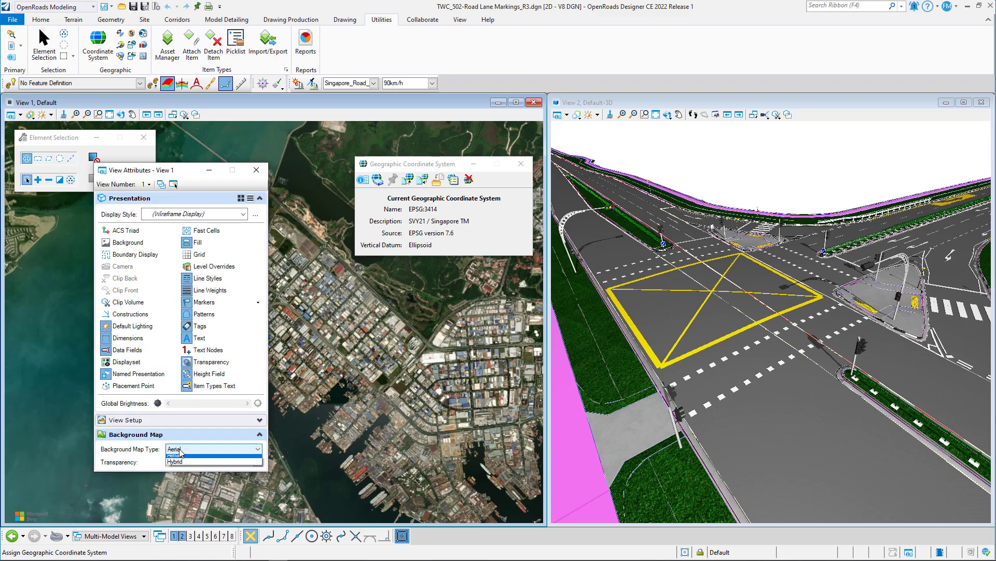
{"action": "left_click", "coordinate": [186, 458]}
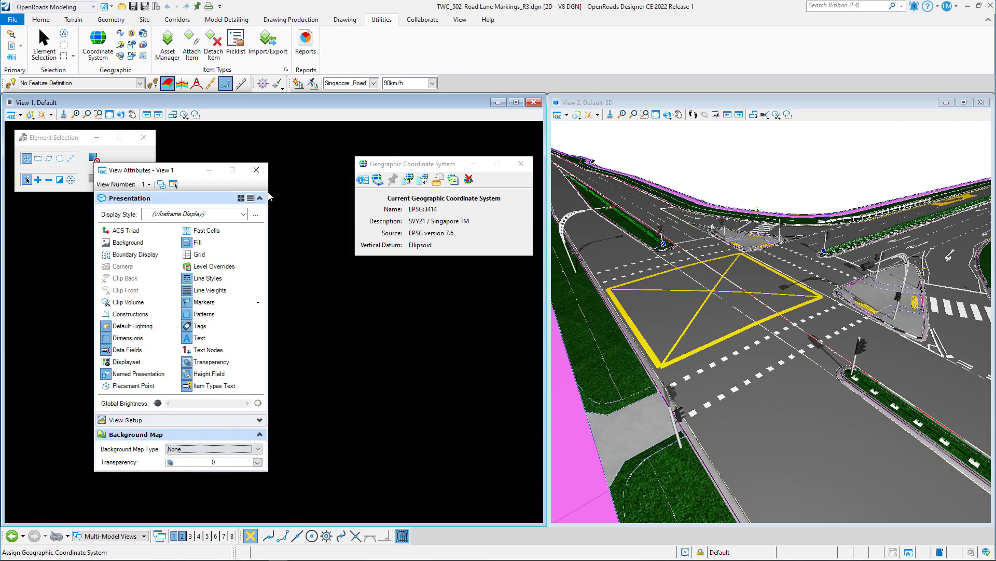
{"action": "left_click", "coordinate": [256, 170]}
{"action": "scroll", "coordinate": [275, 302], "scroll_direction": "up", "scroll_amount": 5}
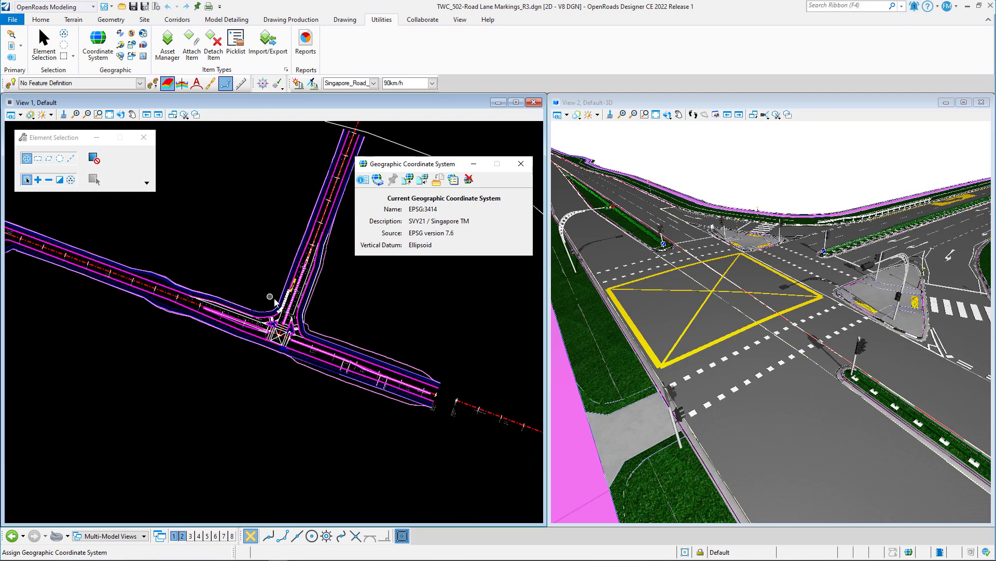
{"action": "scroll", "coordinate": [275, 302], "scroll_direction": "up", "scroll_amount": 4}
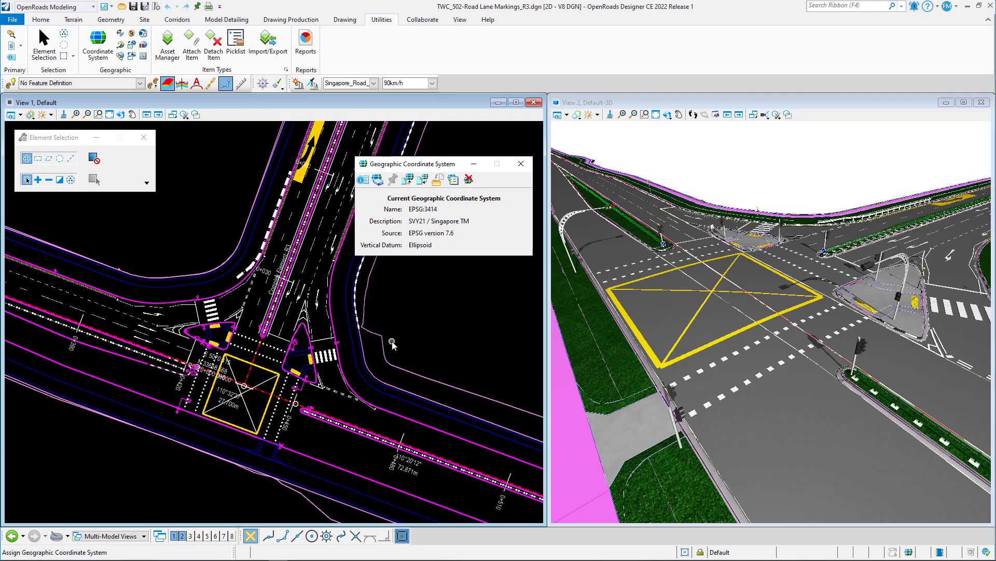
{"action": "left_click", "coordinate": [520, 163]}
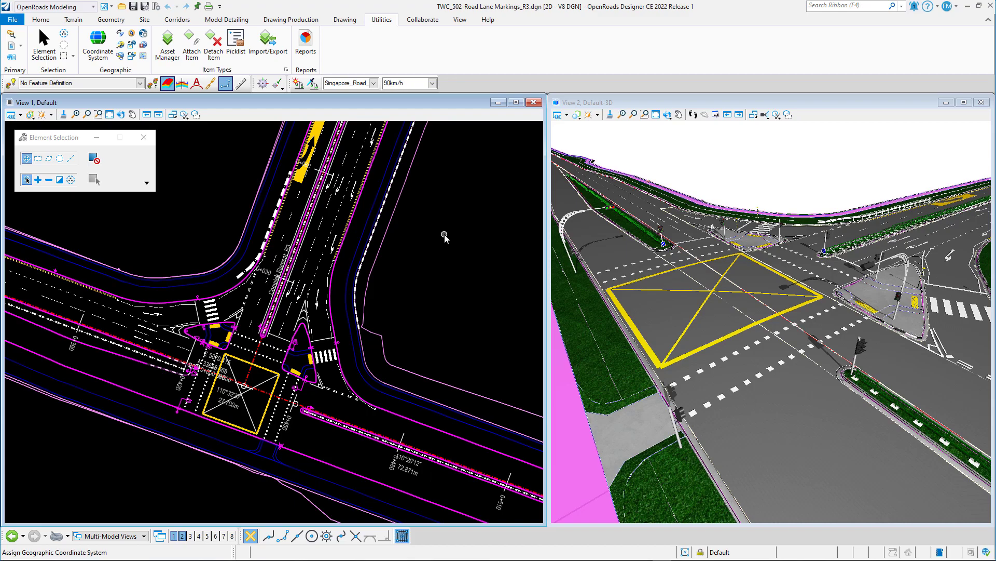
Open the corridor template library for creating templates and expand the LTA-SG_Road folder under Templates.
{"action": "left_click", "coordinate": [175, 21]}
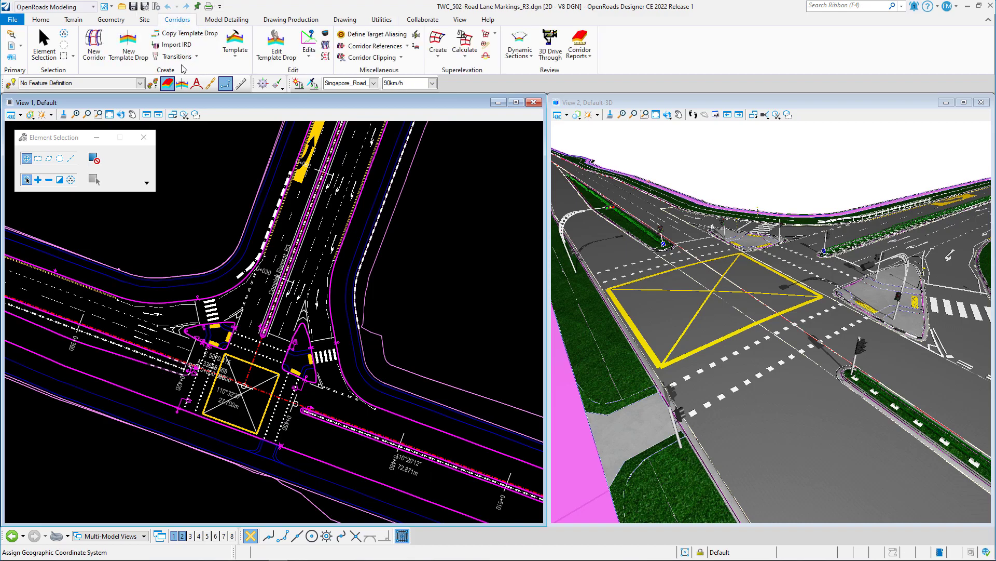
{"action": "left_click", "coordinate": [243, 61]}
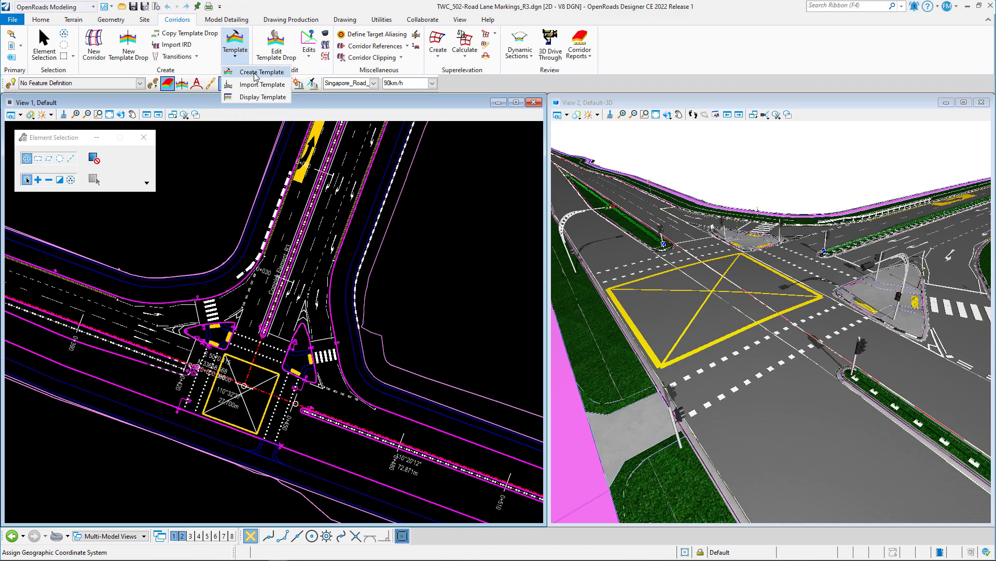
{"action": "left_click", "coordinate": [256, 76]}
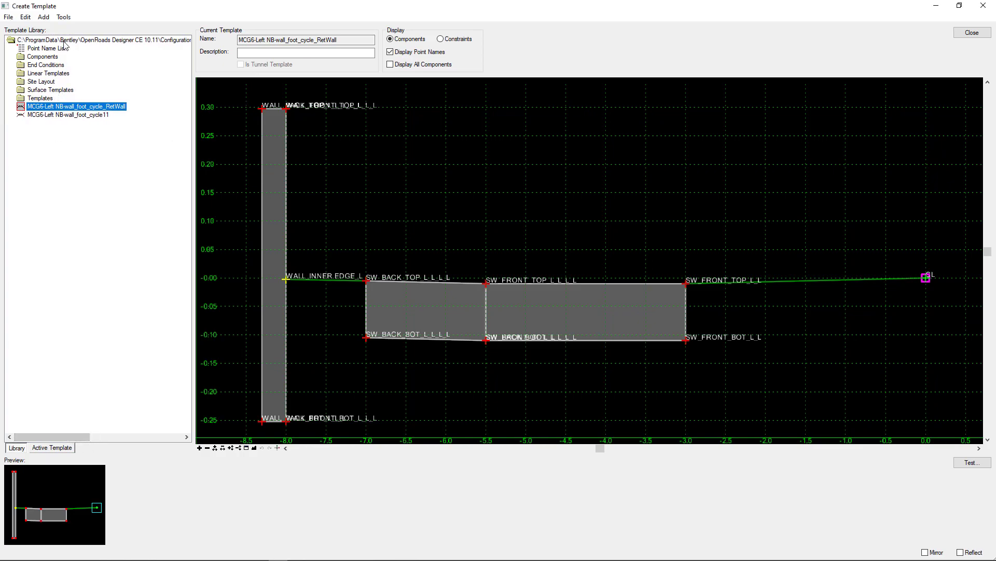
{"action": "double_click", "coordinate": [41, 99]}
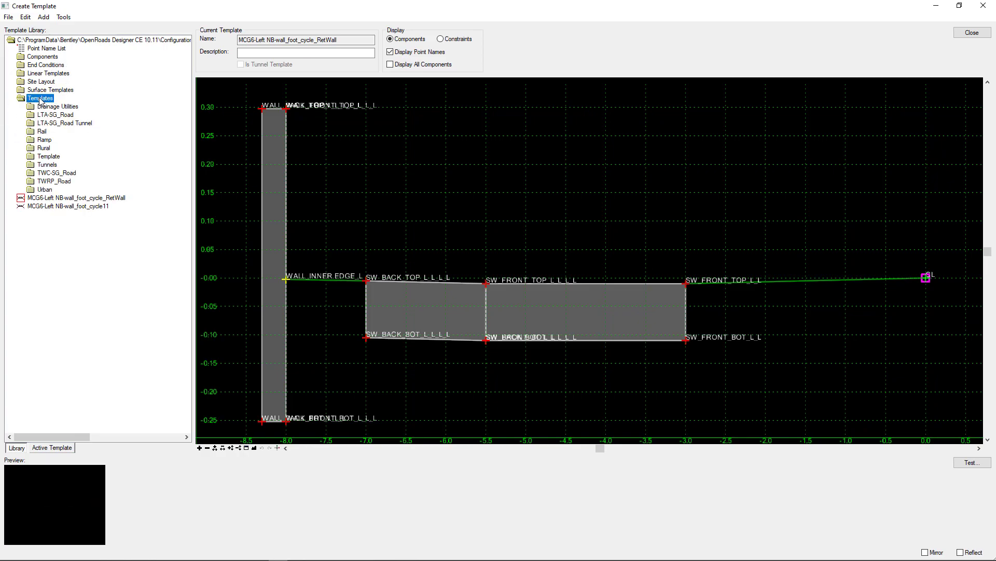
{"action": "double_click", "coordinate": [57, 116]}
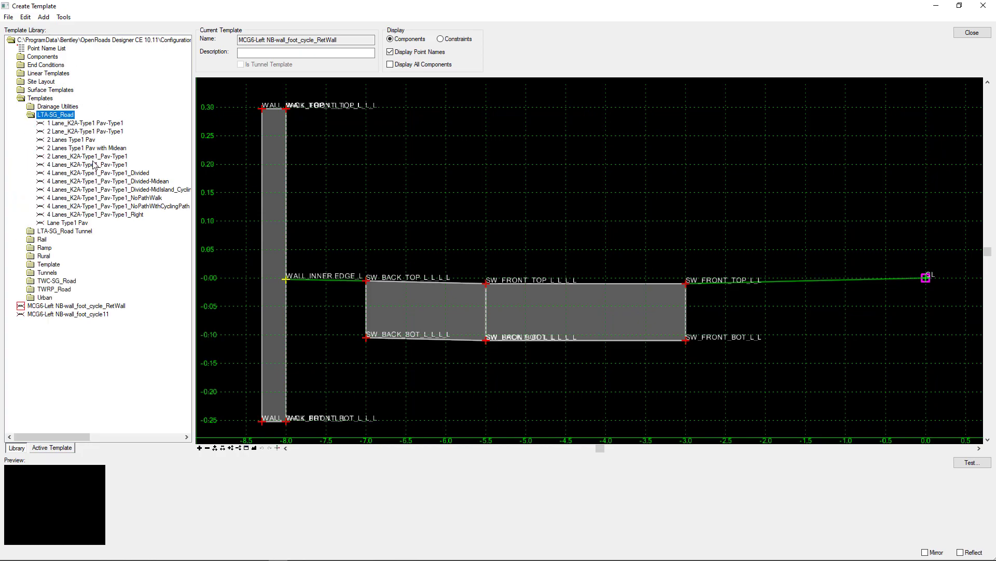
Display the 2 Lanes_K2A-Type1_Pav-Type1 template, examine its cross-section, and preview the 4 Lanes_K2A-Type1_Pav-Type1 template for comparison.
{"action": "left_click", "coordinate": [95, 158]}
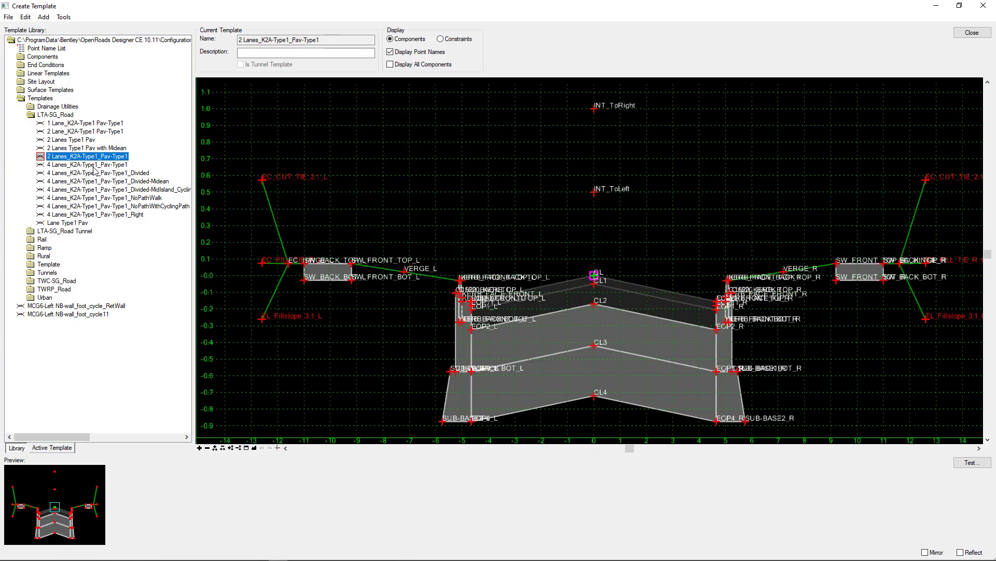
{"action": "left_click", "coordinate": [96, 166]}
{"action": "scroll", "coordinate": [485, 223], "scroll_direction": "down", "scroll_amount": 2}
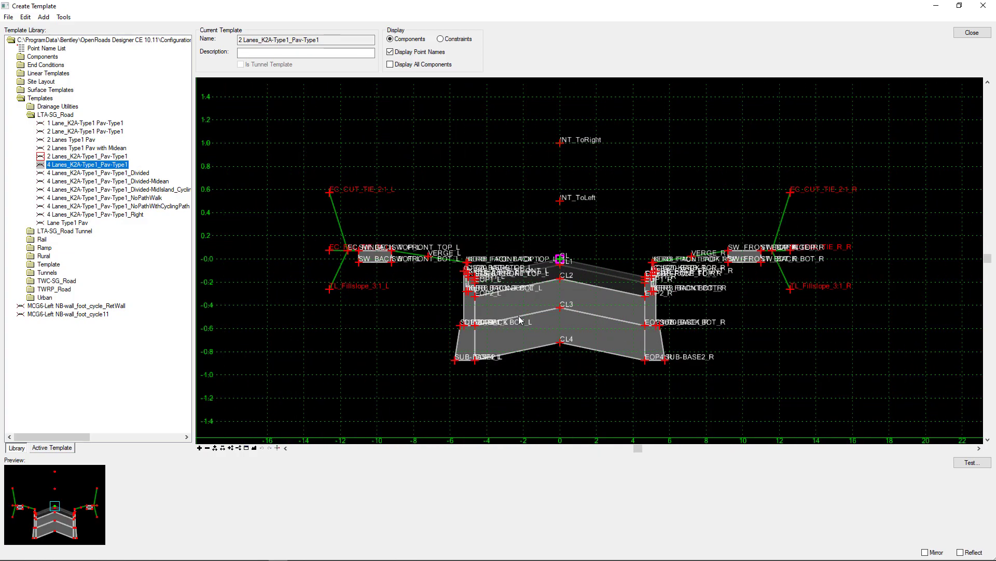
{"action": "scroll", "coordinate": [545, 306], "scroll_direction": "up", "scroll_amount": 3}
{"action": "scroll", "coordinate": [587, 303], "scroll_direction": "down", "scroll_amount": 1}
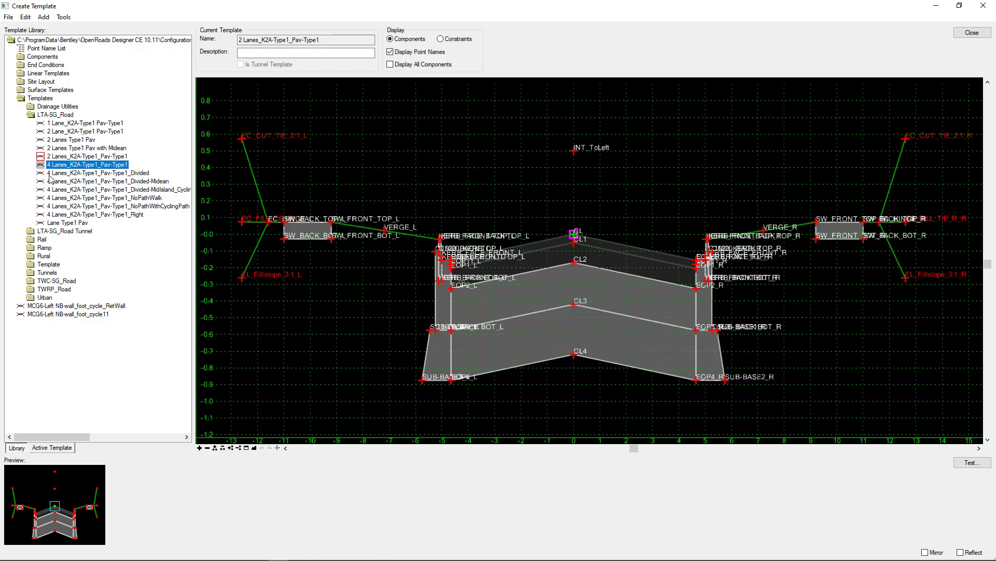
{"action": "left_click", "coordinate": [62, 157]}
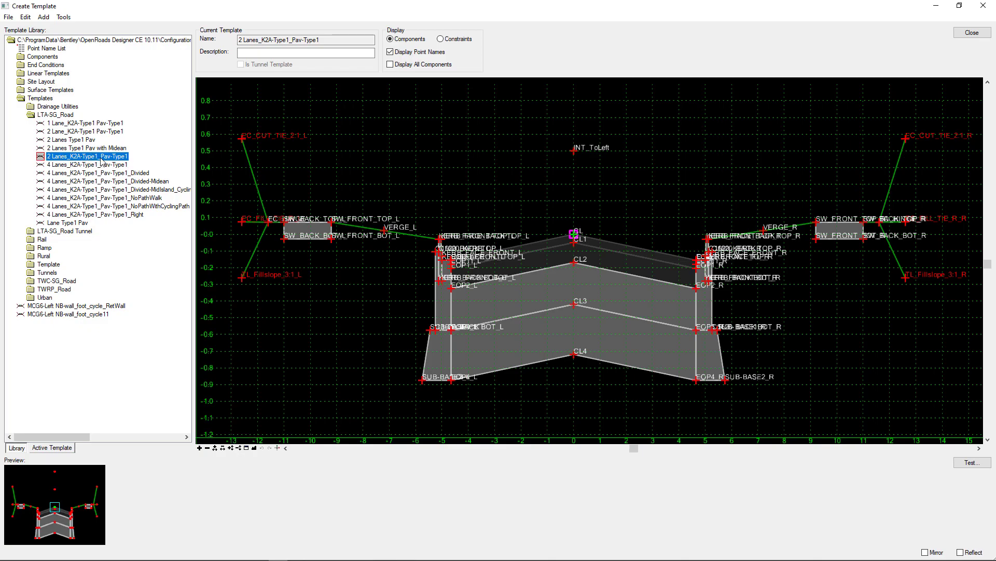
Preview the 4 Lanes_K2A-Type1_Pav-Type1_Divided template, check the 4 Lanes_K2A-Type1_Pav-Type1_NoPathWalk template, and close the template library.
{"action": "left_click", "coordinate": [97, 175]}
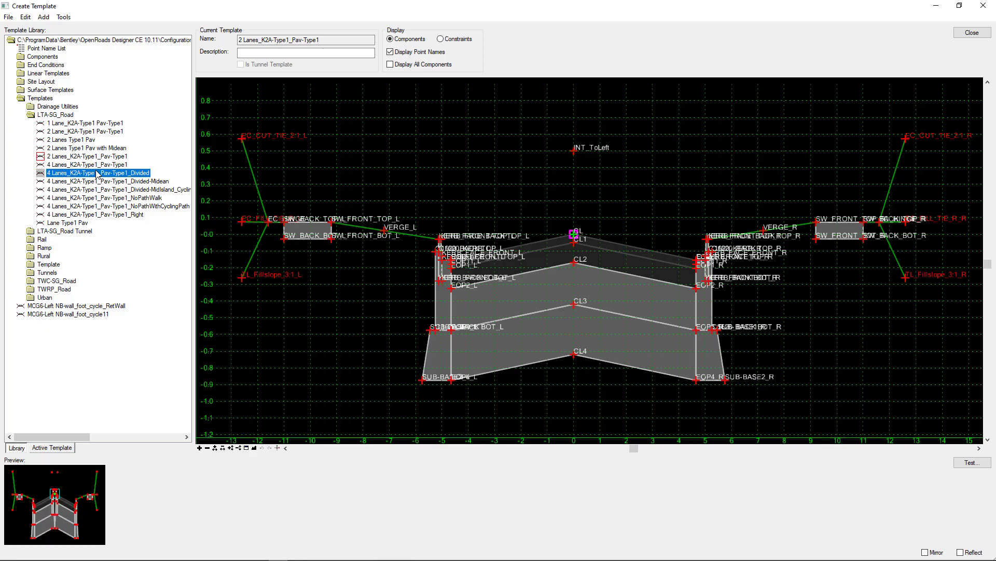
{"action": "double_click", "coordinate": [89, 198]}
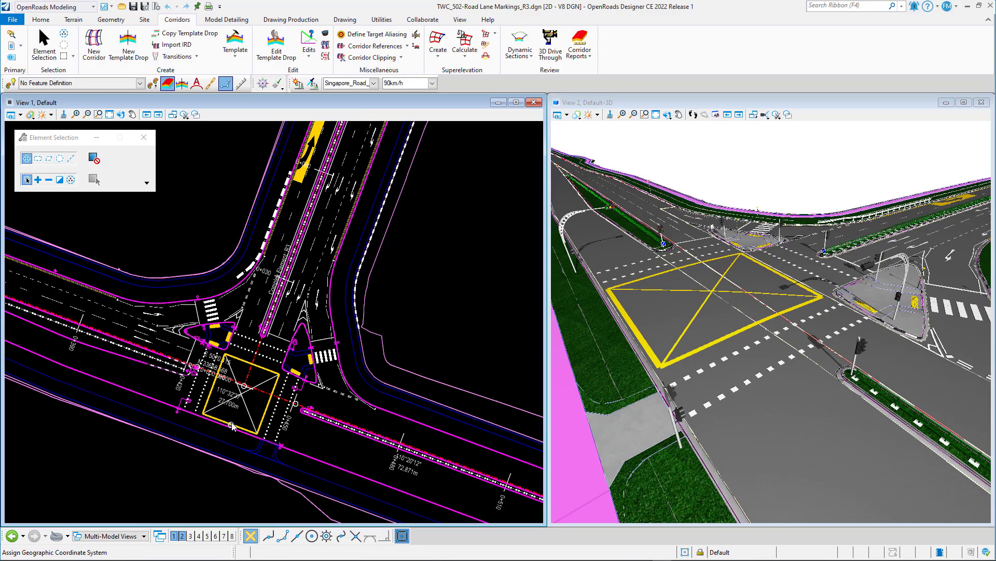
Select the R3 centreline alignment at the yellow box junction in View 1 and read its feature, active profile and level details.
{"action": "scroll", "coordinate": [232, 424], "scroll_direction": "up", "scroll_amount": 2}
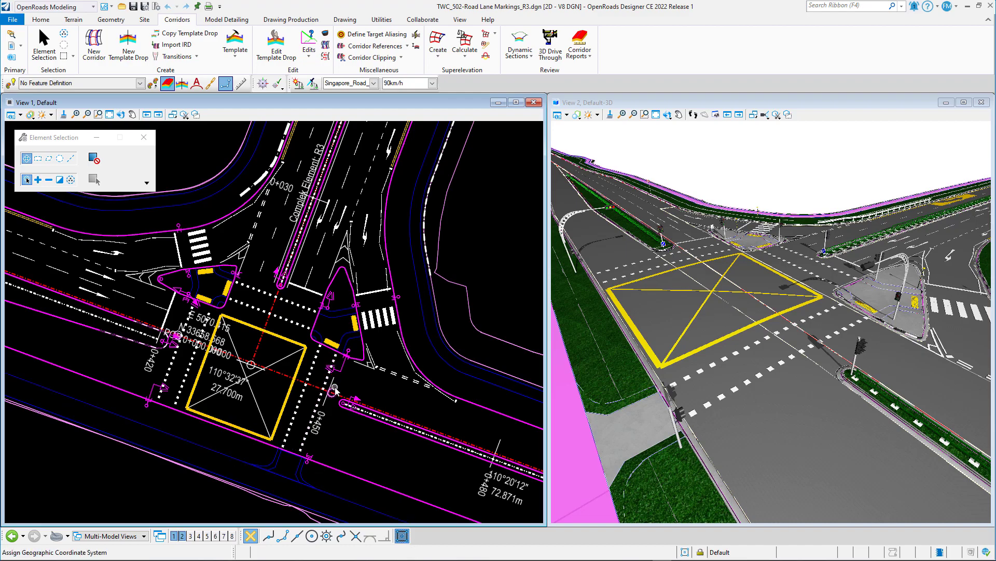
{"action": "scroll", "coordinate": [332, 389], "scroll_direction": "up", "scroll_amount": 5}
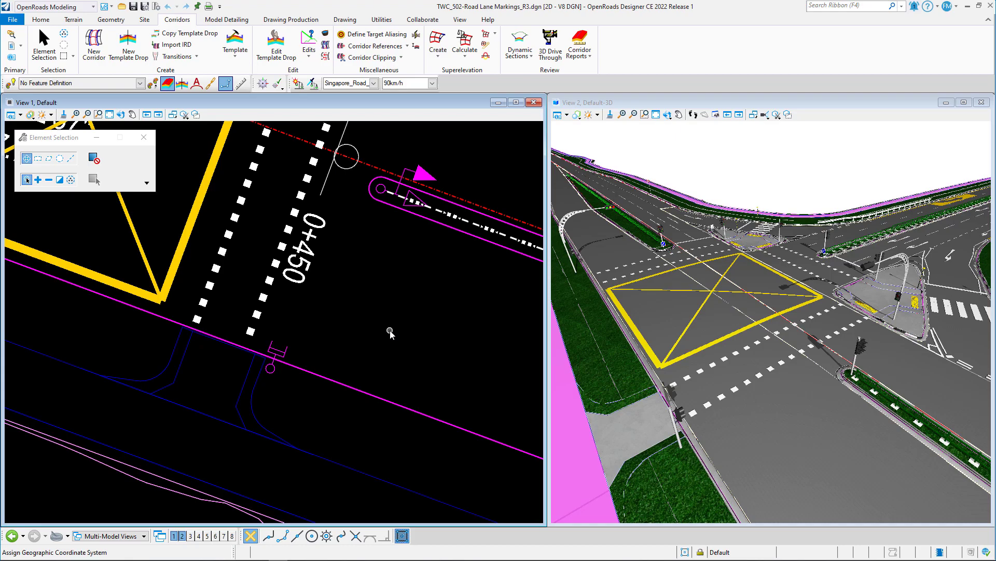
{"action": "scroll", "coordinate": [390, 333], "scroll_direction": "down", "scroll_amount": 5}
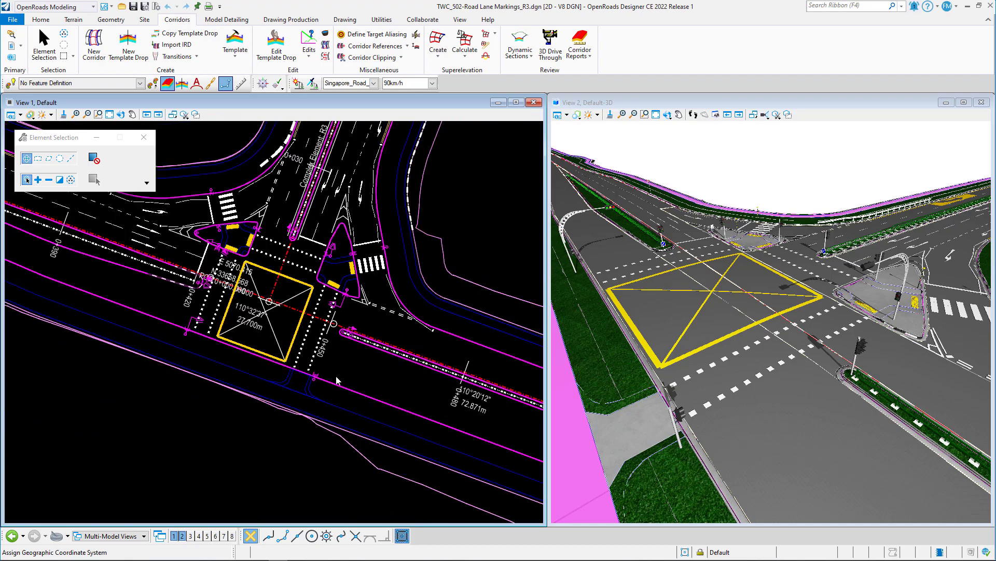
{"action": "scroll", "coordinate": [322, 370], "scroll_direction": "up", "scroll_amount": 3}
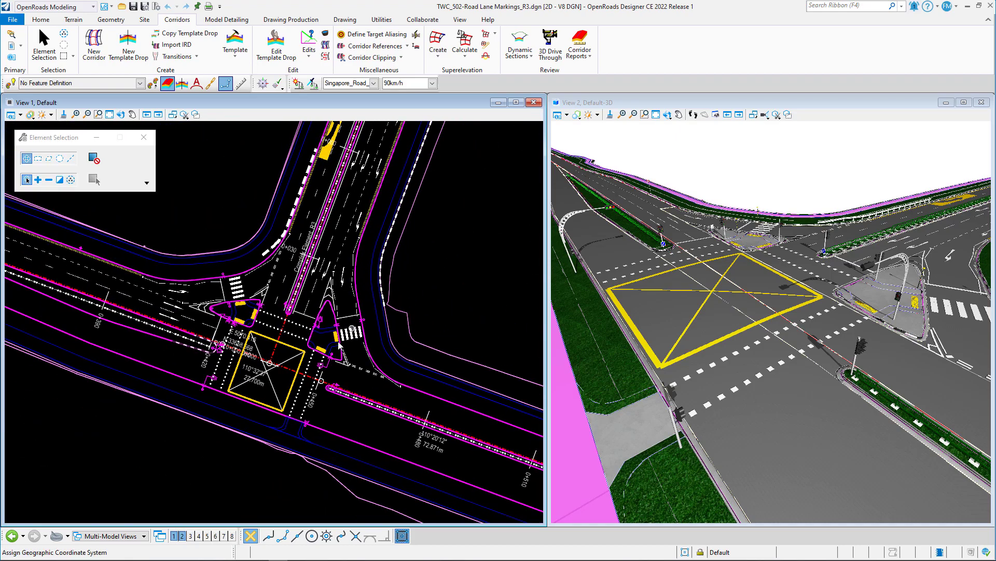
{"action": "scroll", "coordinate": [323, 370], "scroll_direction": "up", "scroll_amount": 2}
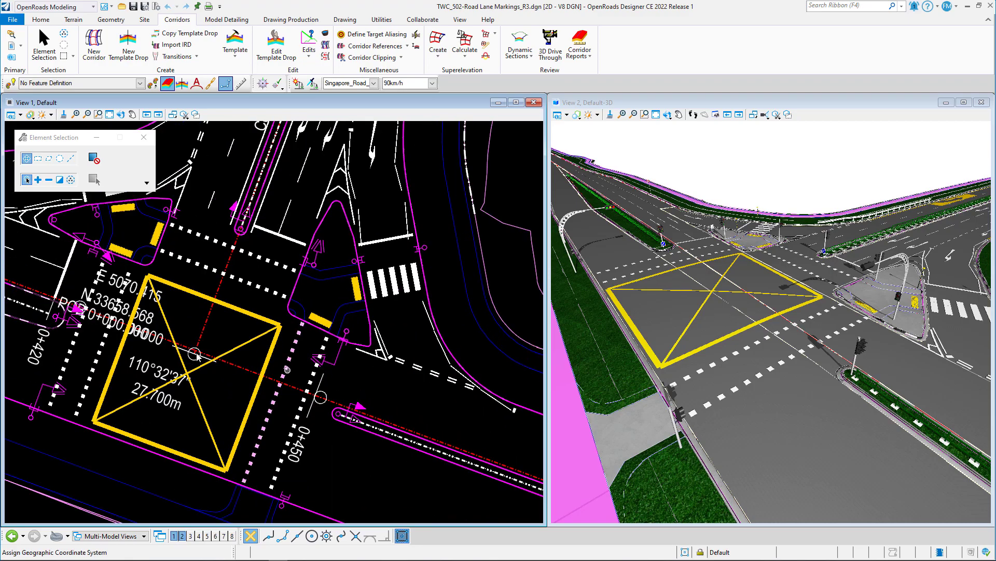
{"action": "left_click", "coordinate": [208, 318]}
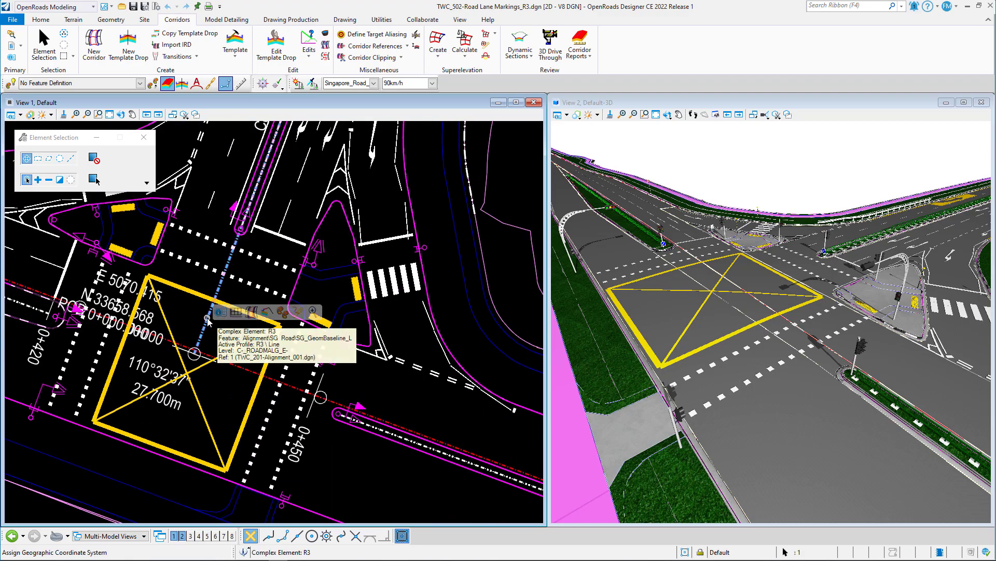
{"action": "left_click", "coordinate": [216, 314]}
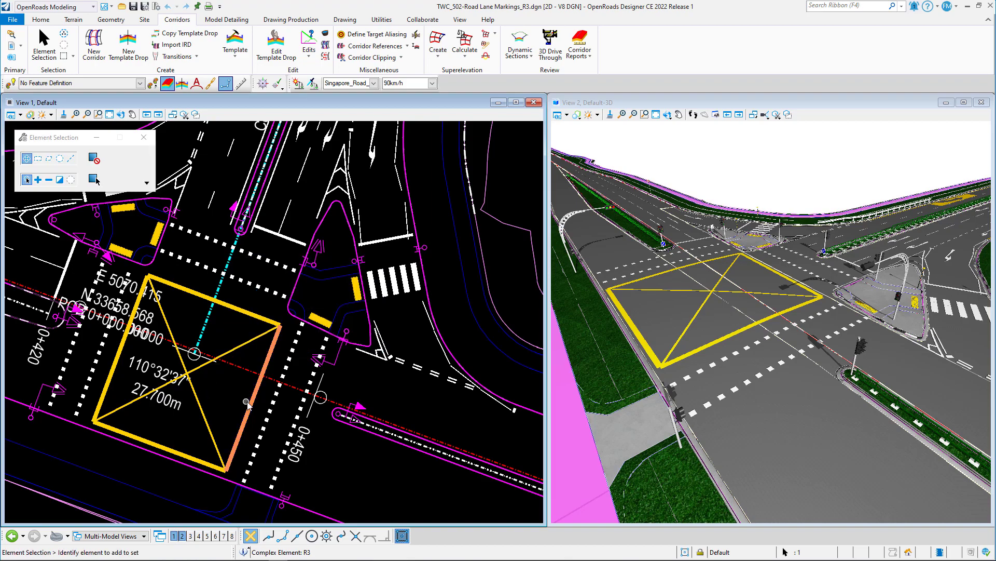
Select the R2 centreline alignment near its junction with R1 in View 1 and read its feature and profile details.
{"action": "scroll", "coordinate": [218, 313], "scroll_direction": "down", "scroll_amount": 5}
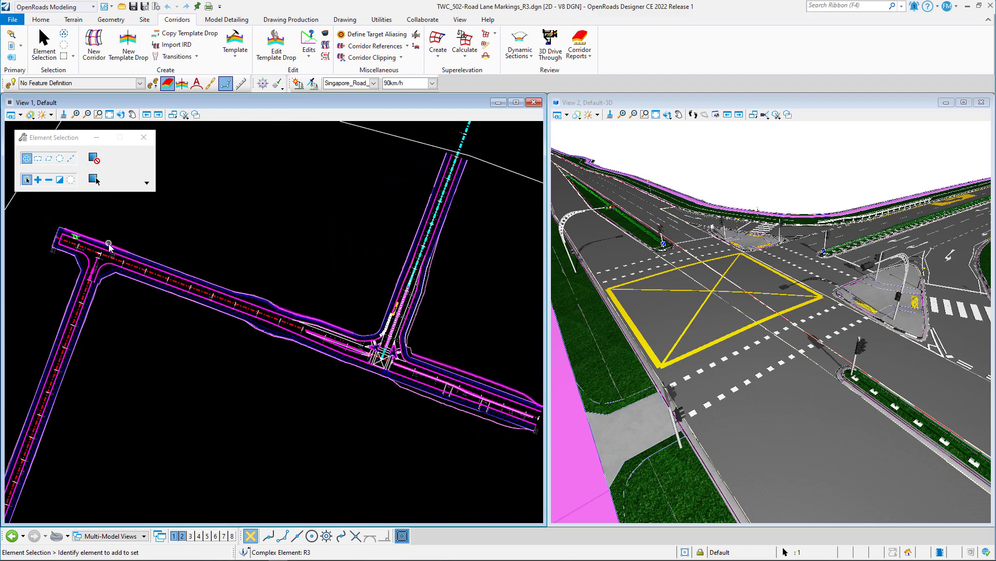
{"action": "scroll", "coordinate": [118, 261], "scroll_direction": "up", "scroll_amount": 6}
{"action": "middle_click_drag", "start_coordinate": [173, 304], "coordinate": [355, 374]}
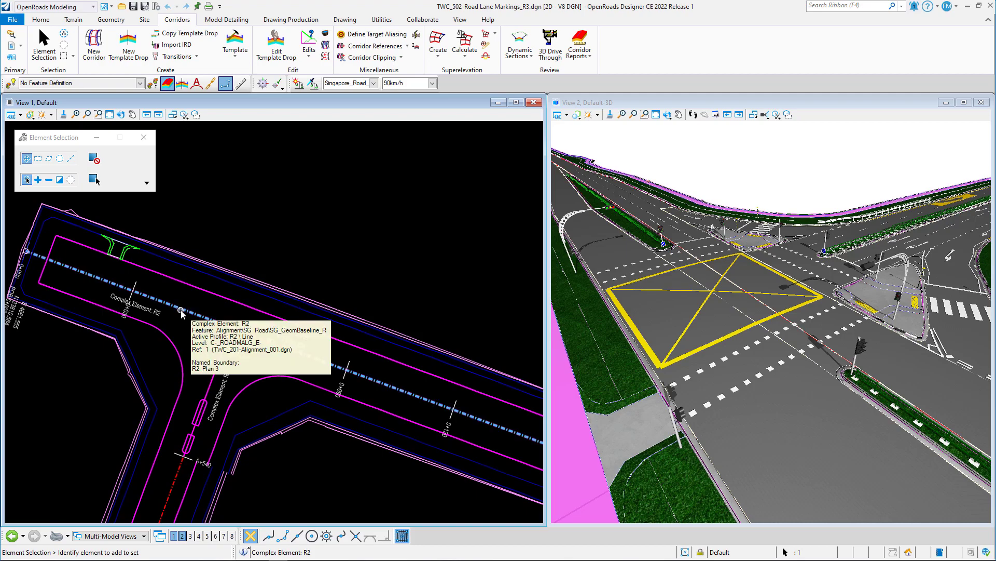
{"action": "middle_click_drag", "start_coordinate": [250, 350], "coordinate": [298, 352]}
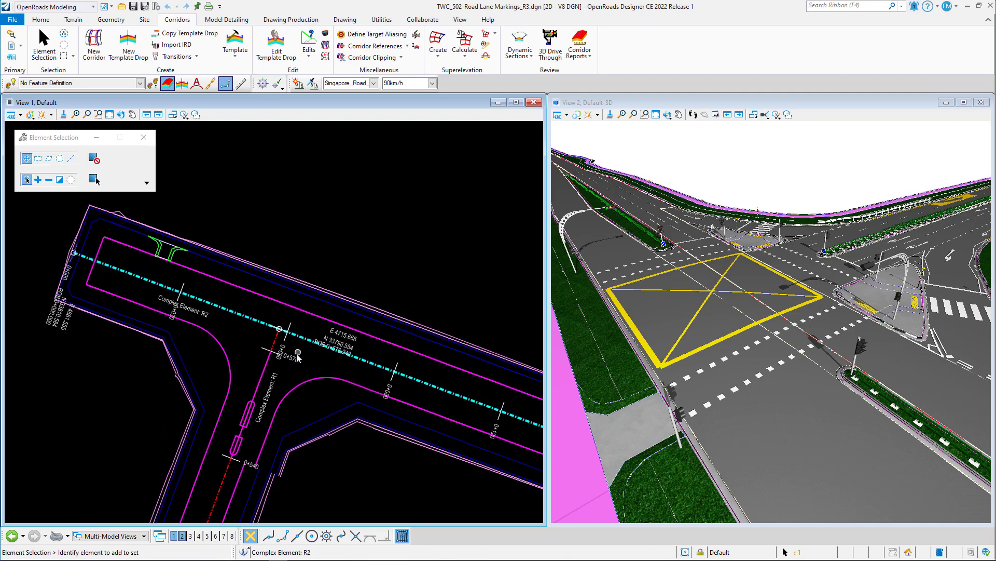
Examine the easting, northing and chainage labels along the R2 alignment where R1 joins it.
{"action": "scroll", "coordinate": [351, 366], "scroll_direction": "up", "scroll_amount": 1}
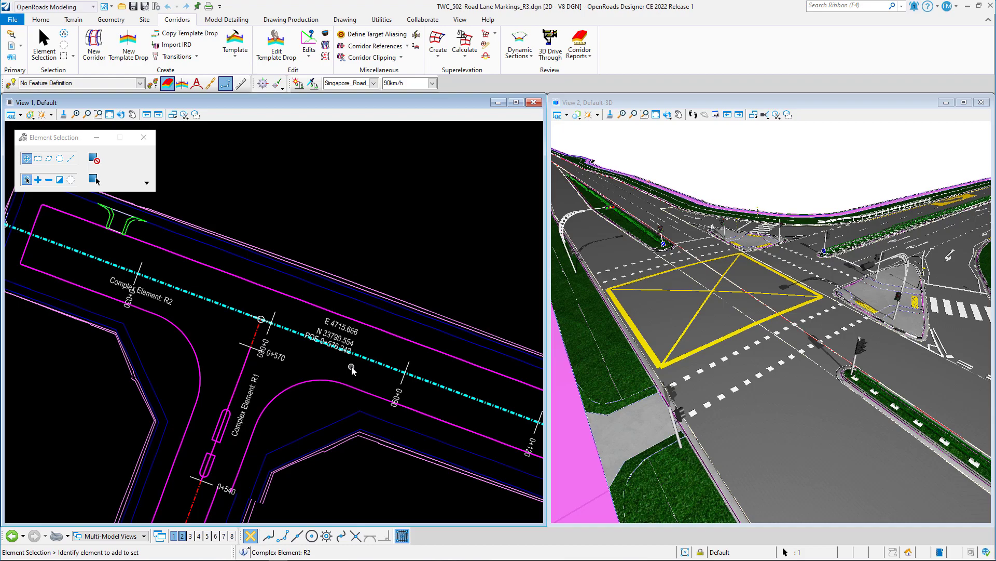
{"action": "middle_click_drag", "start_coordinate": [351, 367], "coordinate": [272, 328]}
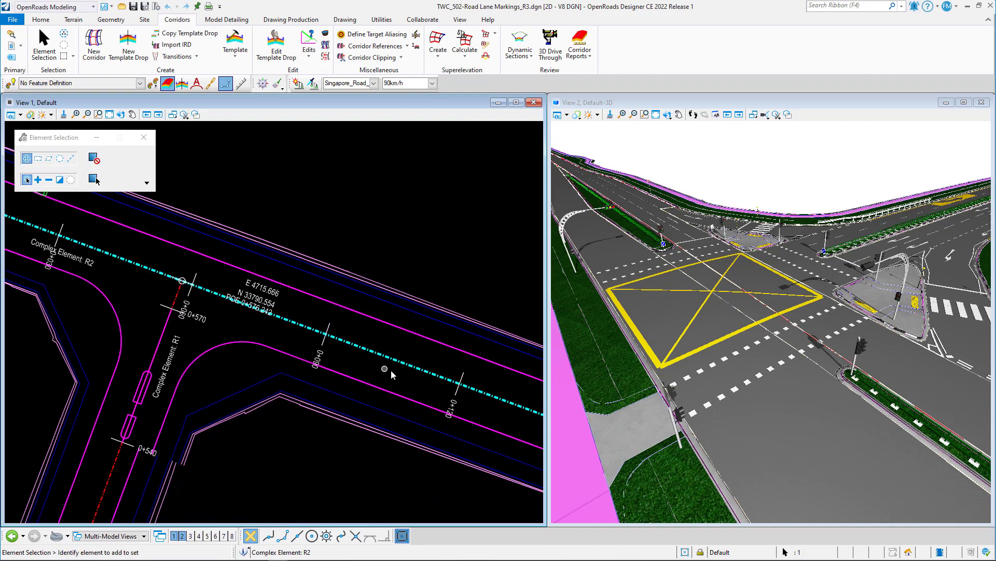
{"action": "scroll", "coordinate": [269, 289], "scroll_direction": "up", "scroll_amount": 4}
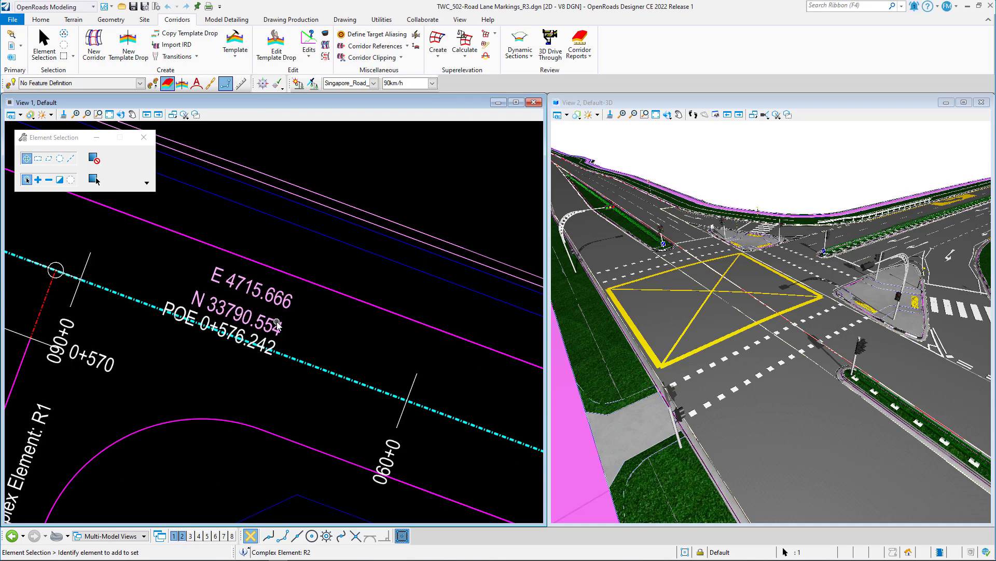
{"action": "scroll", "coordinate": [278, 325], "scroll_direction": "down", "scroll_amount": 5}
{"action": "middle_click_drag", "start_coordinate": [439, 418], "coordinate": [434, 416]}
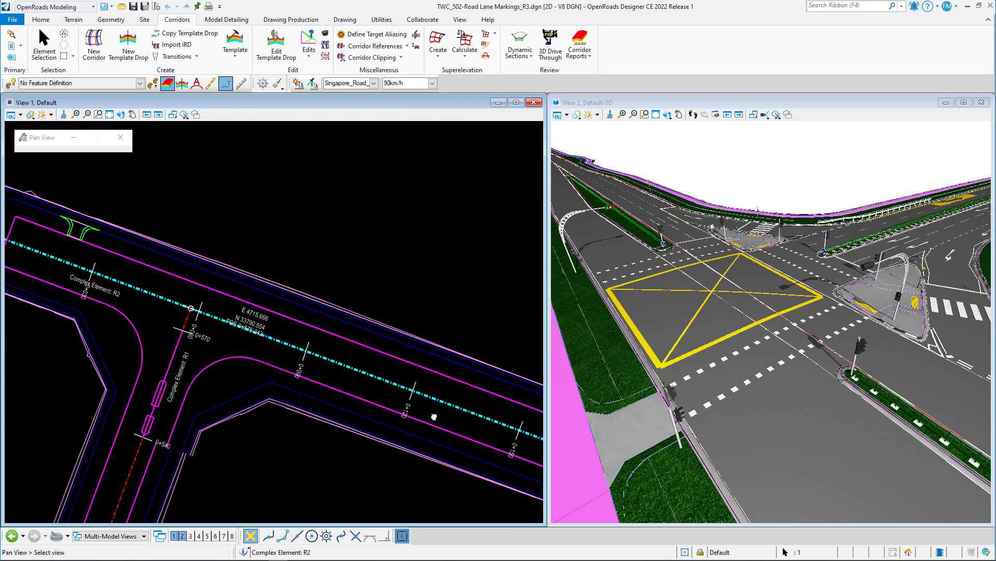
Select the dashed lane line beside the R3 median in View 1 and examine the surrounding lane markings and arrows.
{"action": "middle_click_drag", "start_coordinate": [434, 417], "coordinate": [129, 349]}
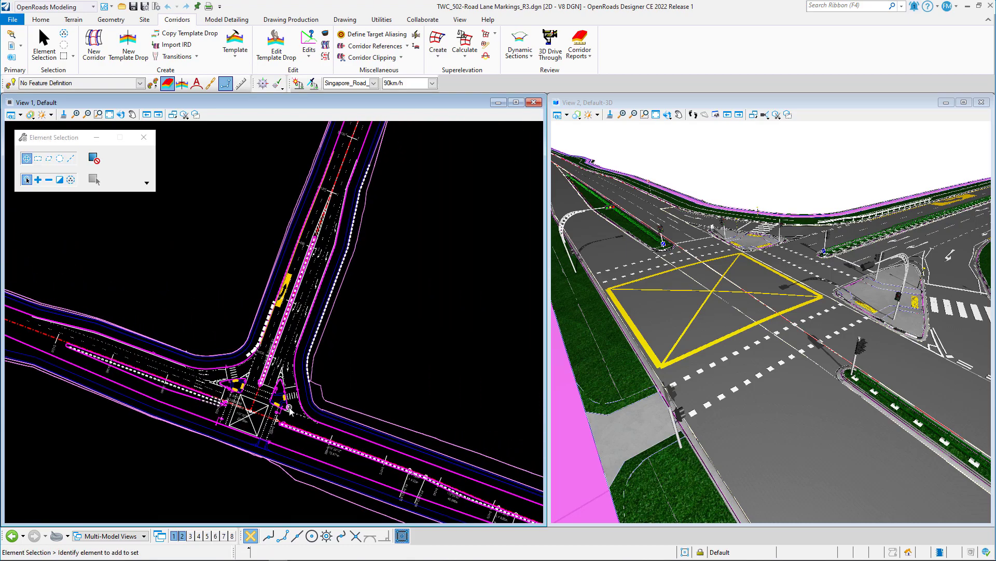
{"action": "scroll", "coordinate": [289, 411], "scroll_direction": "up", "scroll_amount": 4}
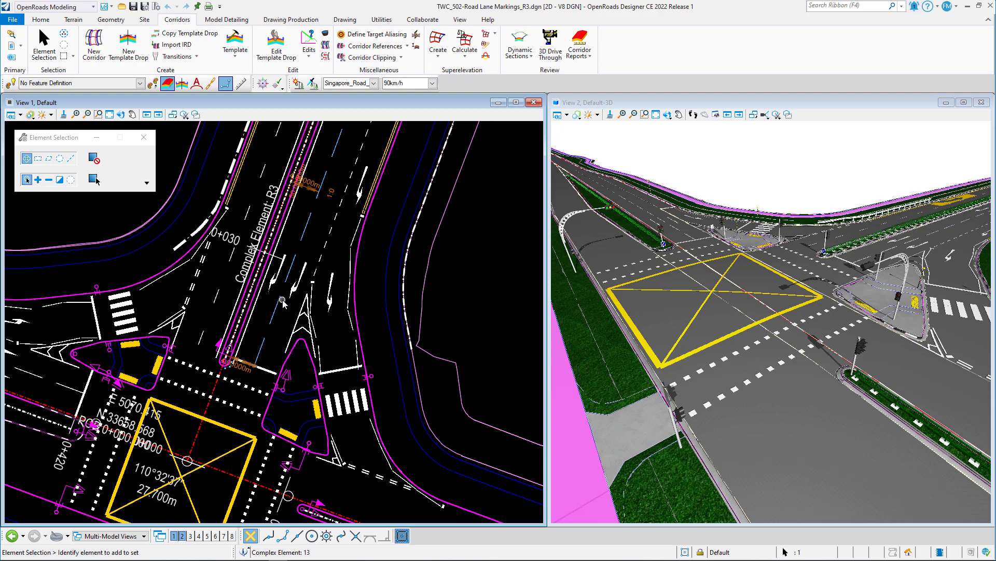
{"action": "scroll", "coordinate": [288, 290], "scroll_direction": "up", "scroll_amount": 2}
{"action": "middle_click_drag", "start_coordinate": [308, 223], "coordinate": [289, 315]}
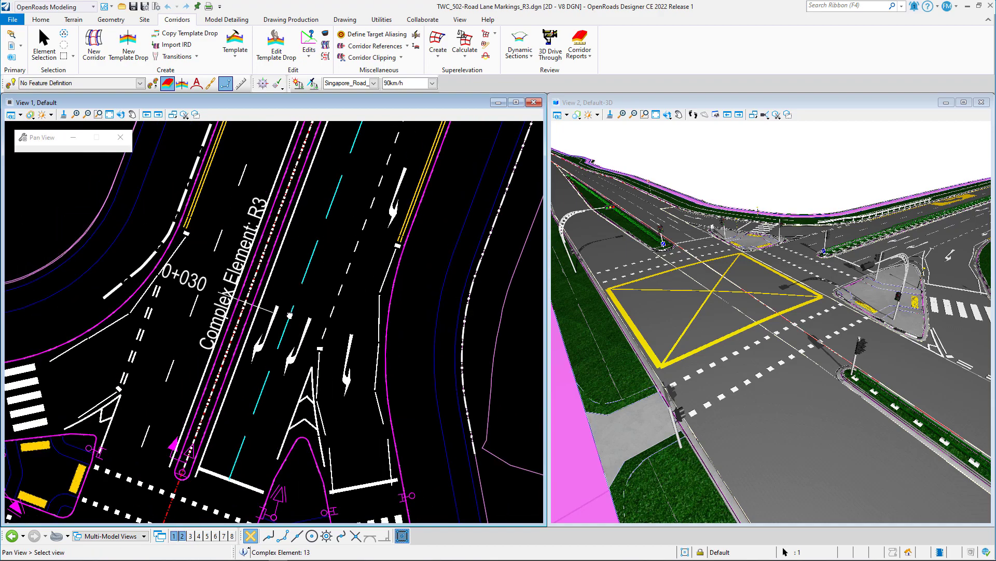
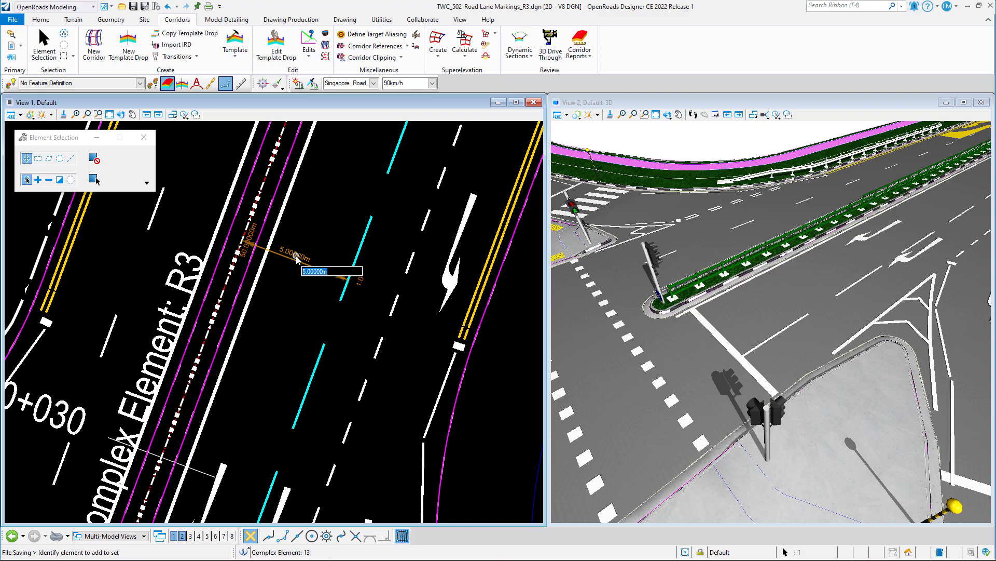
Set the offset of the dashed lane line beside the R3 median to 4 m and clear the selection.
{"action": "type", "text": "4"}
{"action": "key", "text": "Return"}
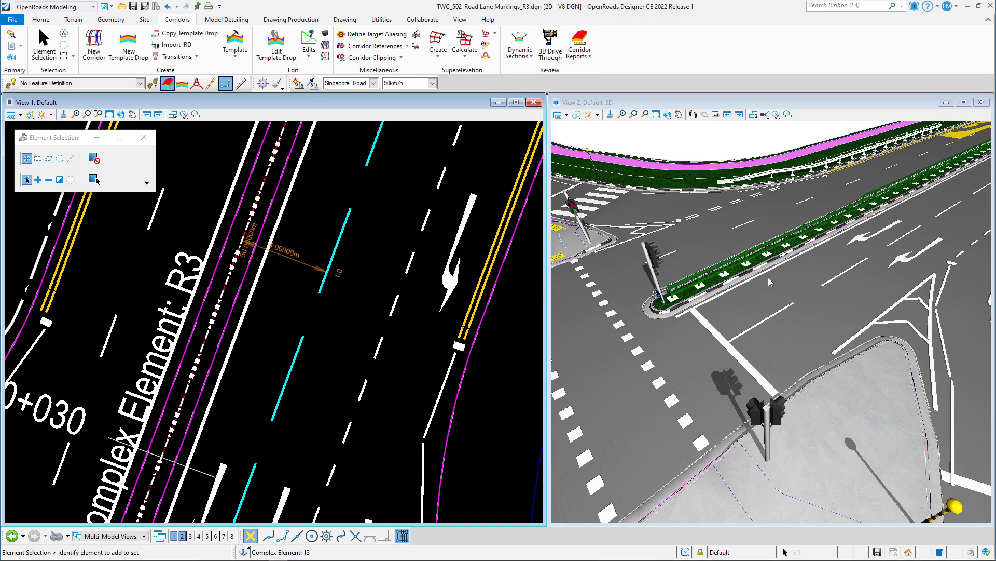
{"action": "left_click", "coordinate": [331, 347]}
{"action": "scroll", "coordinate": [331, 349], "scroll_direction": "down", "scroll_amount": 3}
{"action": "scroll", "coordinate": [298, 402], "scroll_direction": "up", "scroll_amount": 2}
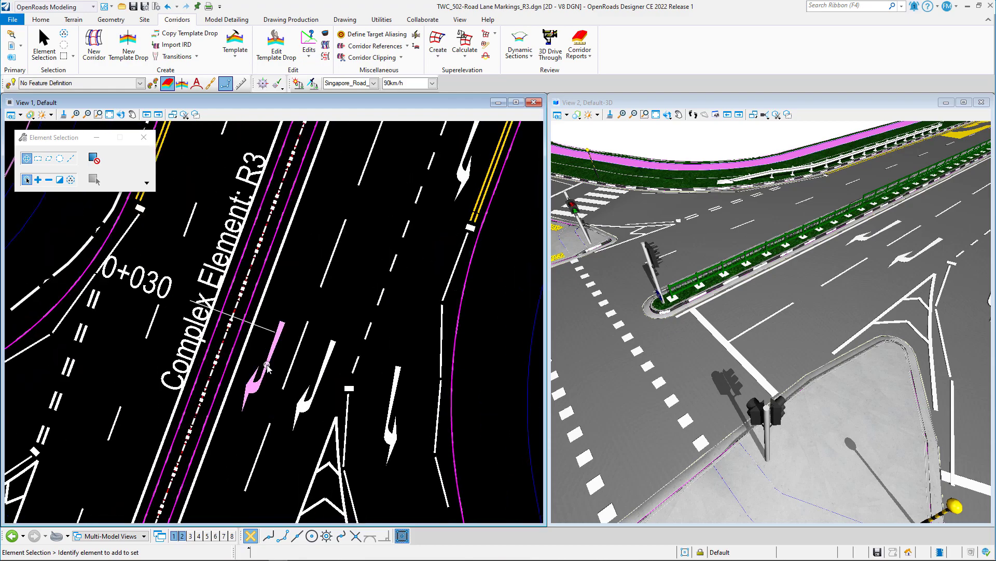
Select the turn arrow closest to the R3 median near chainage 0+030 in View 1 and examine its offset and distance dimensions.
{"action": "left_click", "coordinate": [269, 375]}
{"action": "scroll", "coordinate": [269, 397], "scroll_direction": "up", "scroll_amount": 2}
{"action": "middle_click_drag", "start_coordinate": [268, 399], "coordinate": [229, 352]}
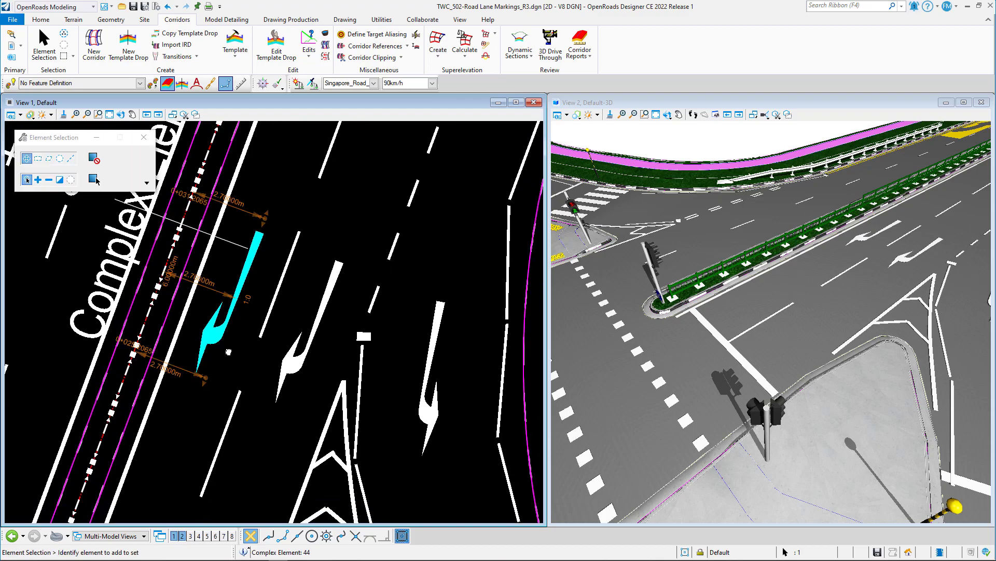
{"action": "scroll", "coordinate": [365, 226], "scroll_direction": "down", "scroll_amount": 3}
{"action": "left_click", "coordinate": [314, 345]}
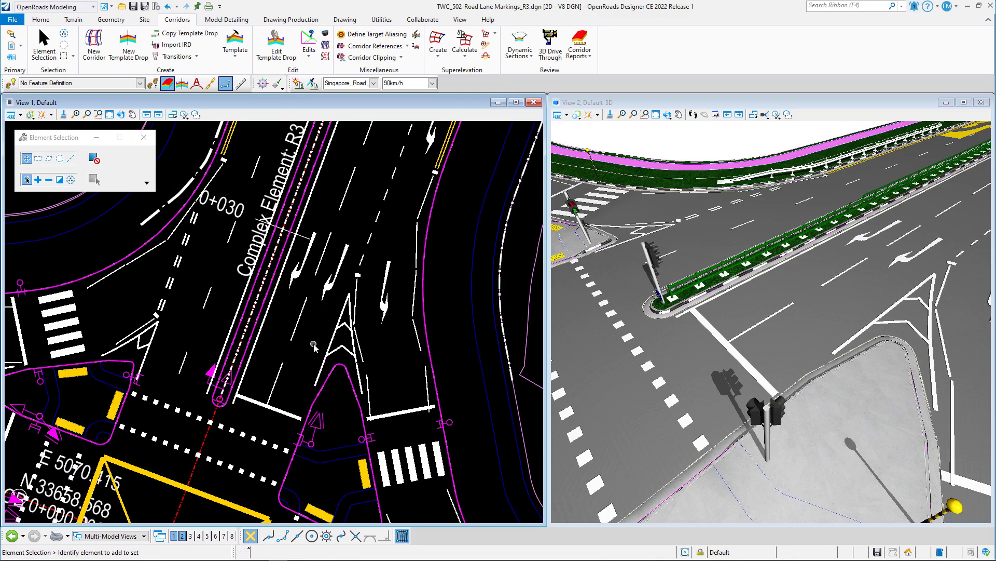
Select the dashed lane line beside the R3 median and read its feature definition, offset and distances in its quick properties.
{"action": "scroll", "coordinate": [304, 288], "scroll_direction": "up", "scroll_amount": 2}
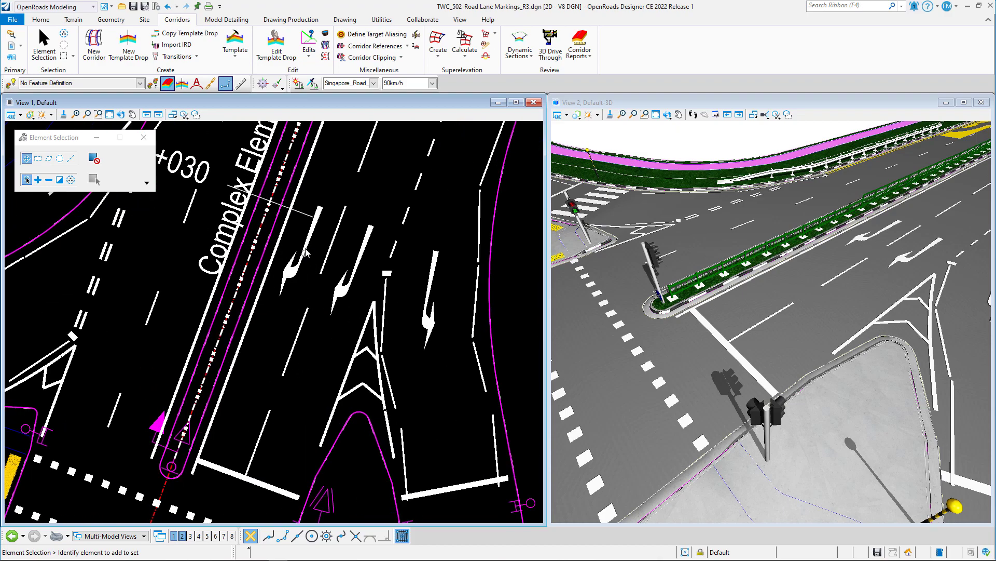
{"action": "left_click", "coordinate": [338, 233]}
{"action": "left_click", "coordinate": [335, 235]}
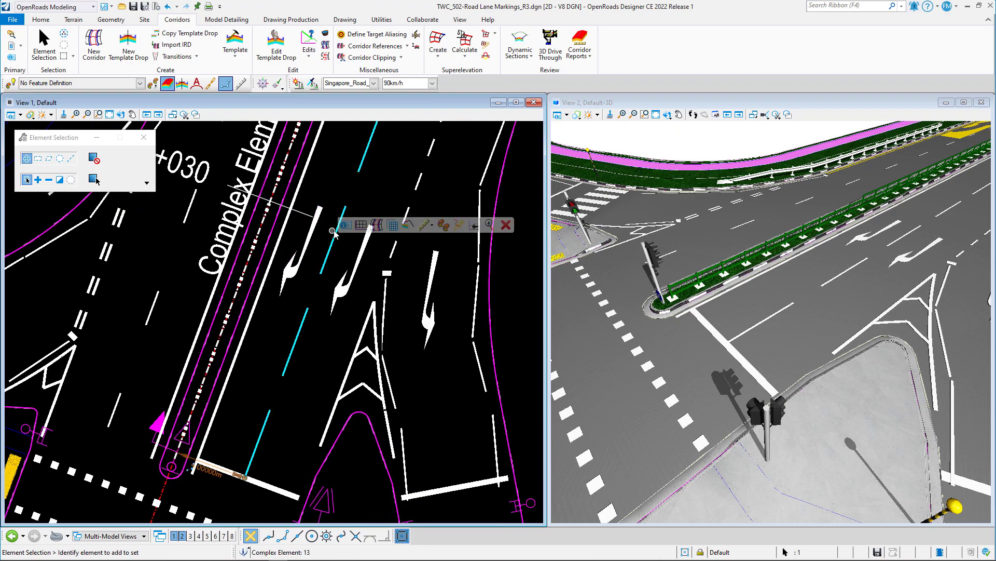
{"action": "left_click", "coordinate": [346, 226]}
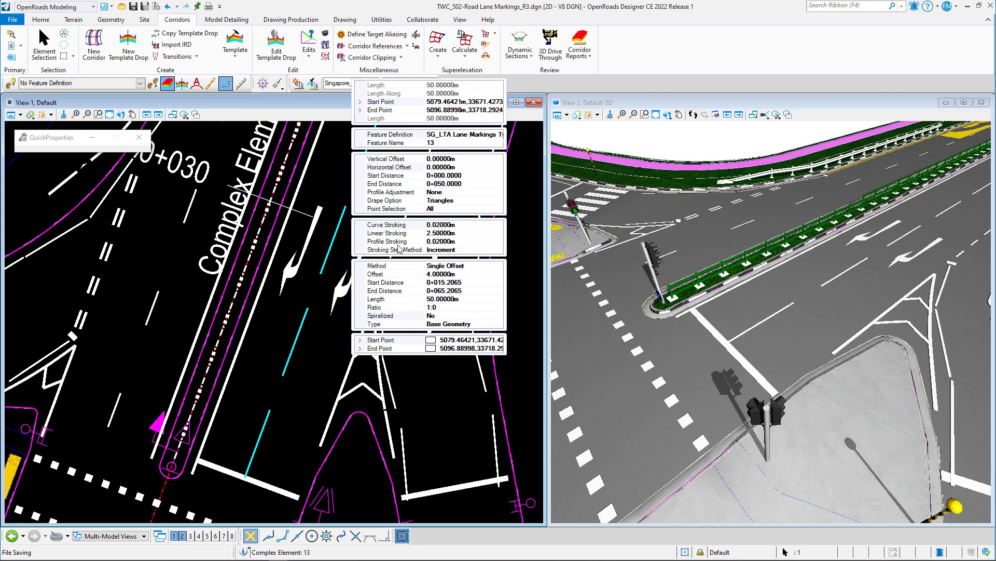
Read the quick properties of the turn arrow nearest the R3 median, including its feature definition, and clear the selection.
{"action": "left_click", "coordinate": [310, 245]}
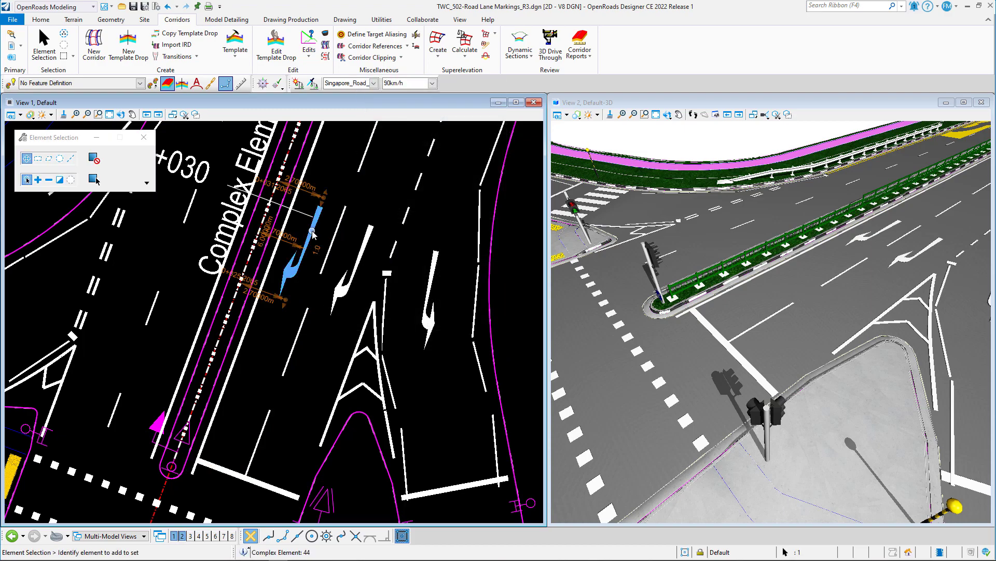
{"action": "mouse_move", "coordinate": [312, 232]}
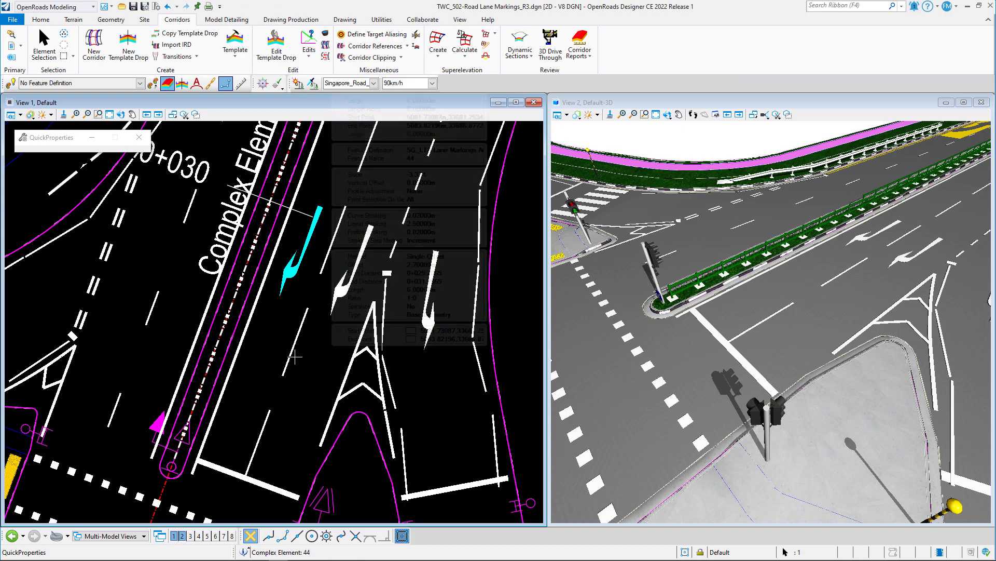
{"action": "left_click", "coordinate": [265, 351]}
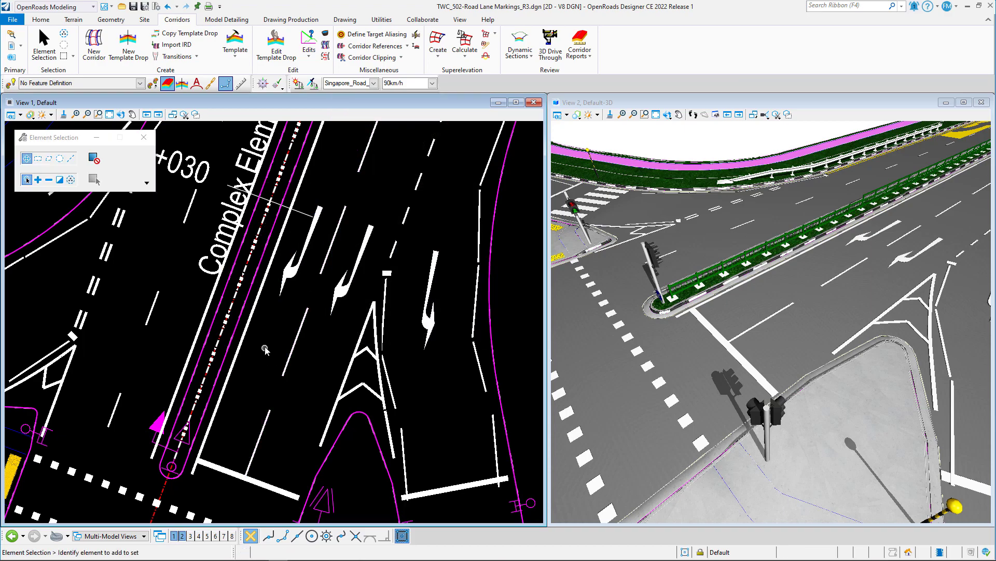
Select the stop line at the nose of the R3 median in View 1 and check its offset dimensions and properties.
{"action": "scroll", "coordinate": [289, 265], "scroll_direction": "down", "scroll_amount": 3}
{"action": "middle_click_drag", "start_coordinate": [291, 355], "coordinate": [311, 314]}
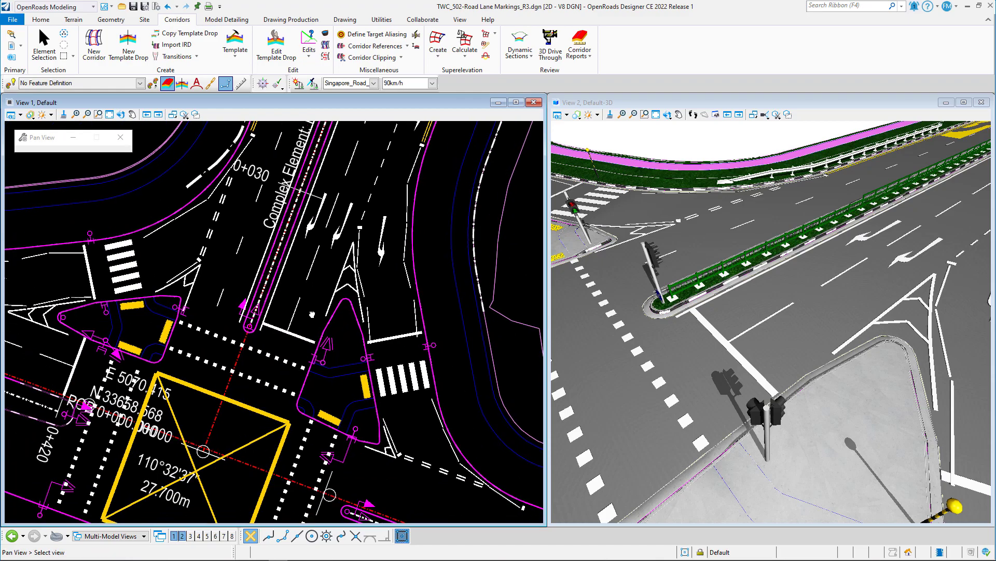
{"action": "scroll", "coordinate": [294, 342], "scroll_direction": "up", "scroll_amount": 4}
{"action": "left_click", "coordinate": [293, 337]}
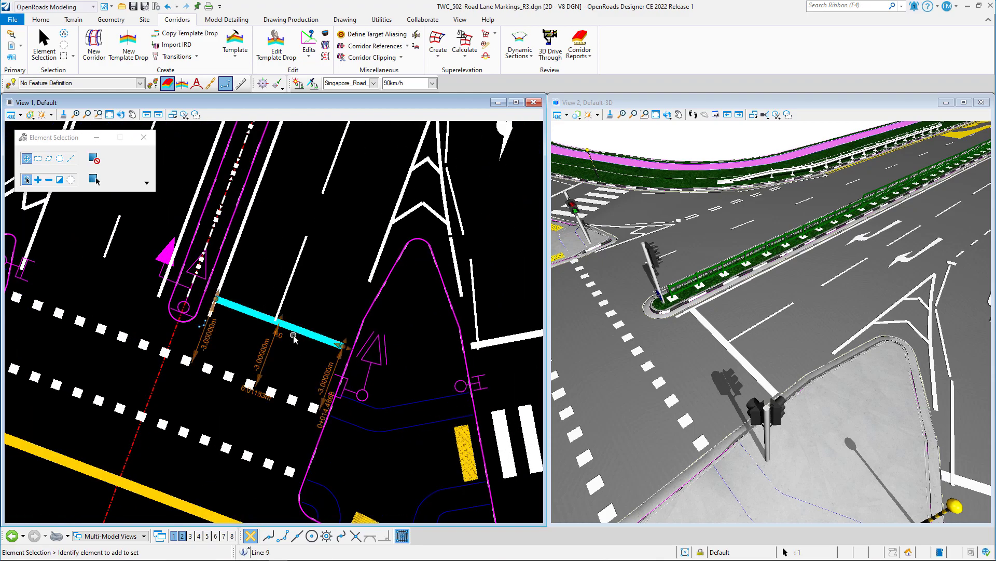
{"action": "left_click", "coordinate": [311, 328]}
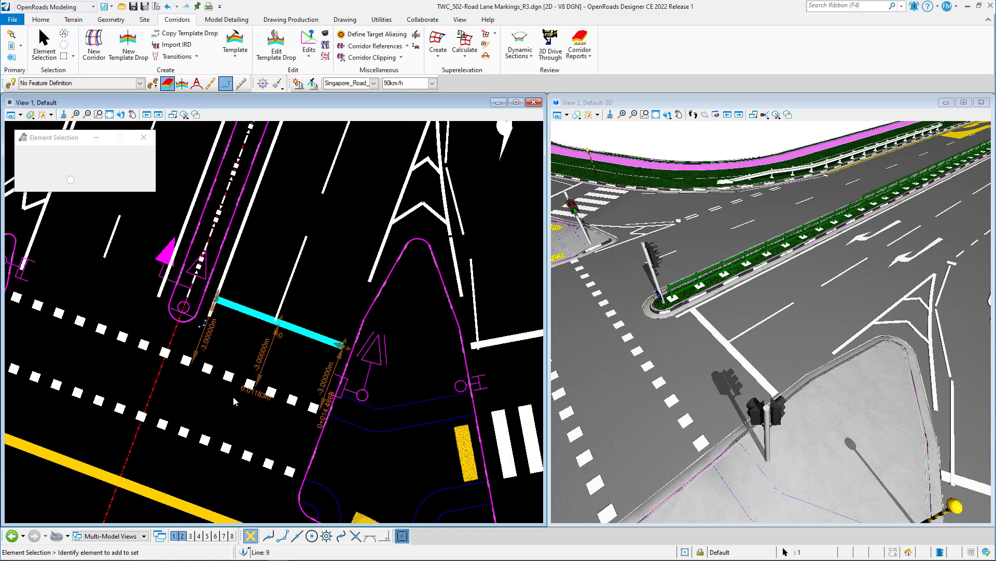
Select the dotted pedestrian crossing line nearest the R3 median nose and read its feature definition and offset properties.
{"action": "left_click", "coordinate": [230, 381]}
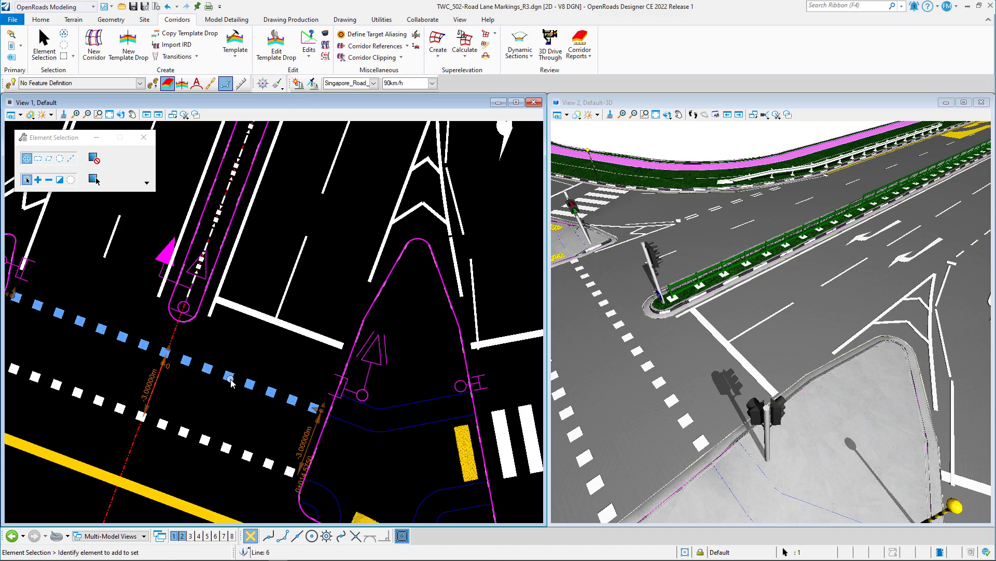
{"action": "left_click", "coordinate": [230, 383]}
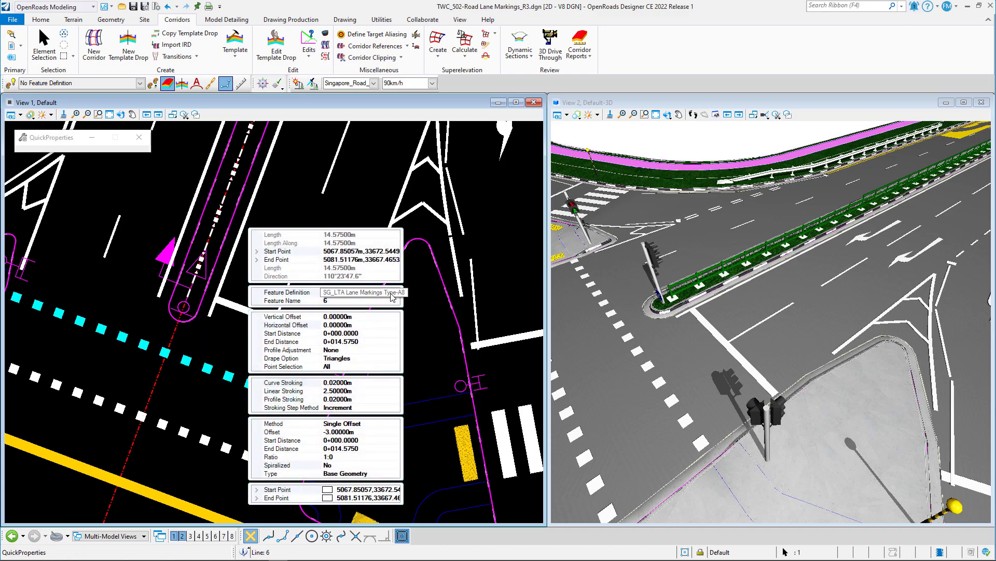
{"action": "left_click", "coordinate": [217, 352]}
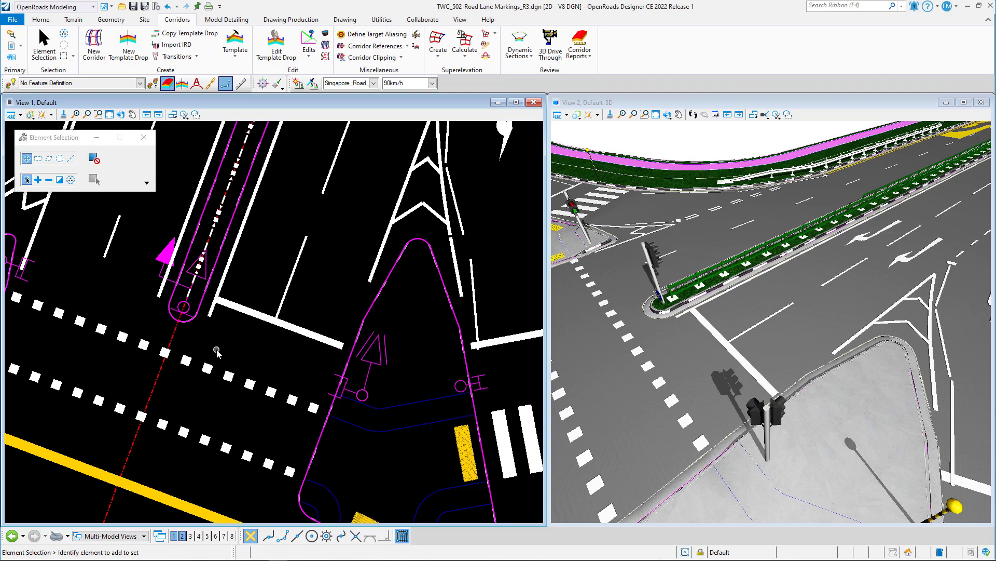
{"action": "scroll", "coordinate": [316, 352], "scroll_direction": "down", "scroll_amount": 4}
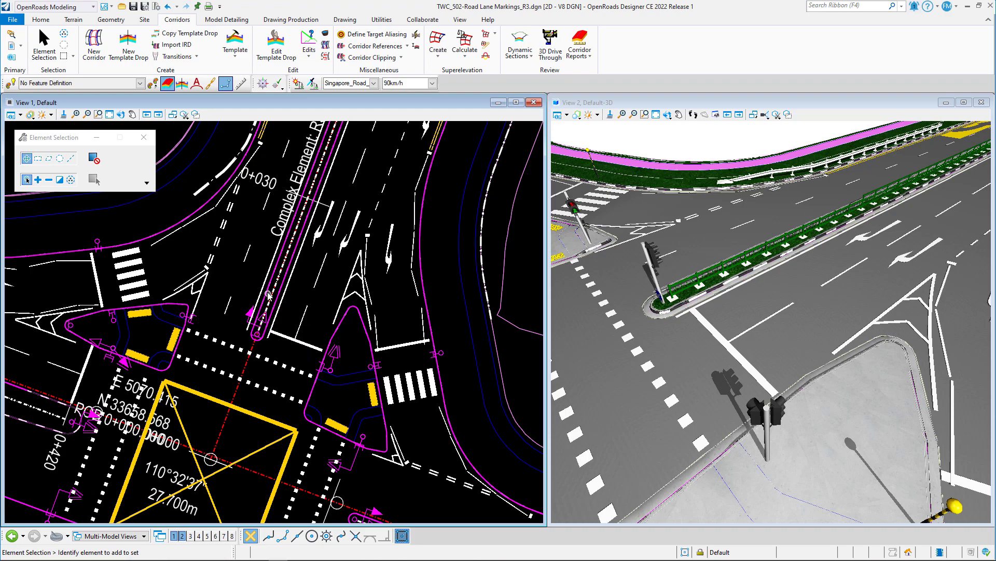
Select the railing along the R3 median in View 1 and examine its modelled form in the 3D view.
{"action": "scroll", "coordinate": [284, 282], "scroll_direction": "up", "scroll_amount": 5}
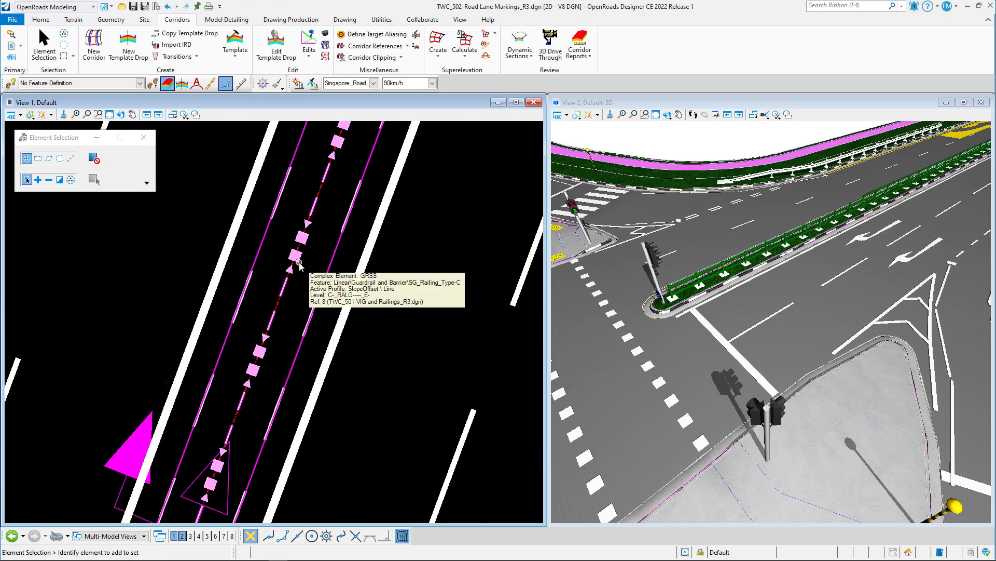
{"action": "left_click", "coordinate": [300, 265]}
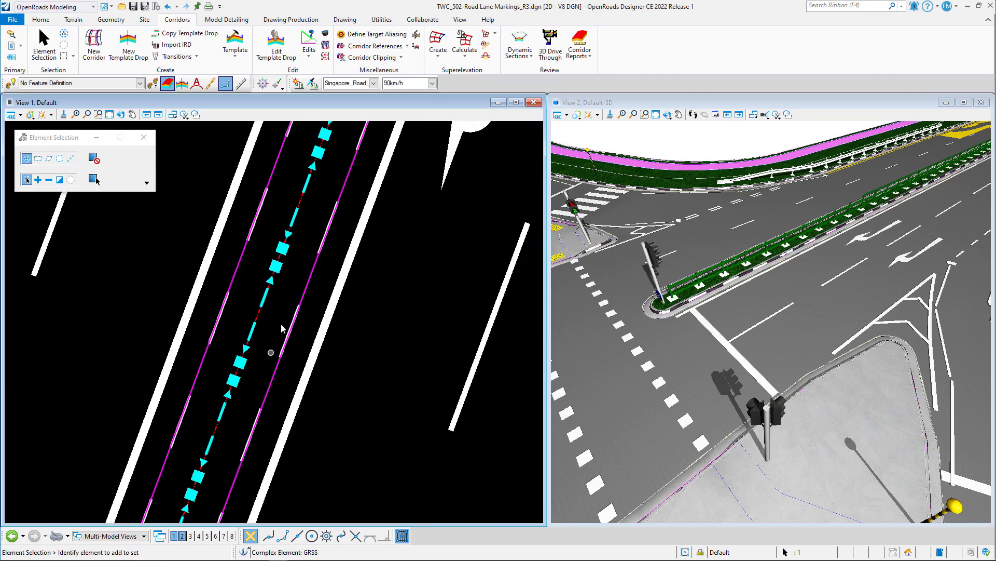
{"action": "scroll", "coordinate": [300, 251], "scroll_direction": "up", "scroll_amount": 1}
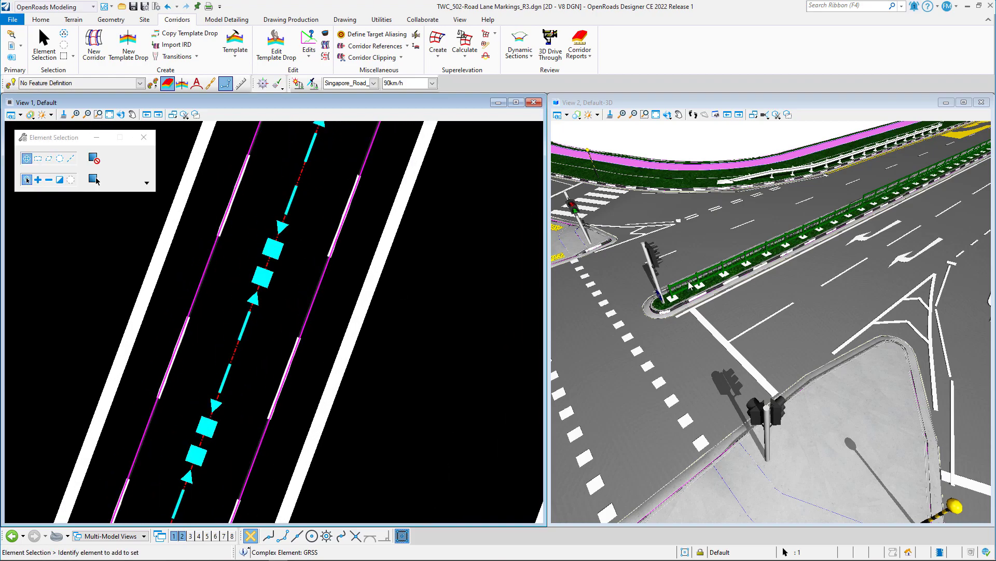
{"action": "scroll", "coordinate": [688, 284], "scroll_direction": "up", "scroll_amount": 6}
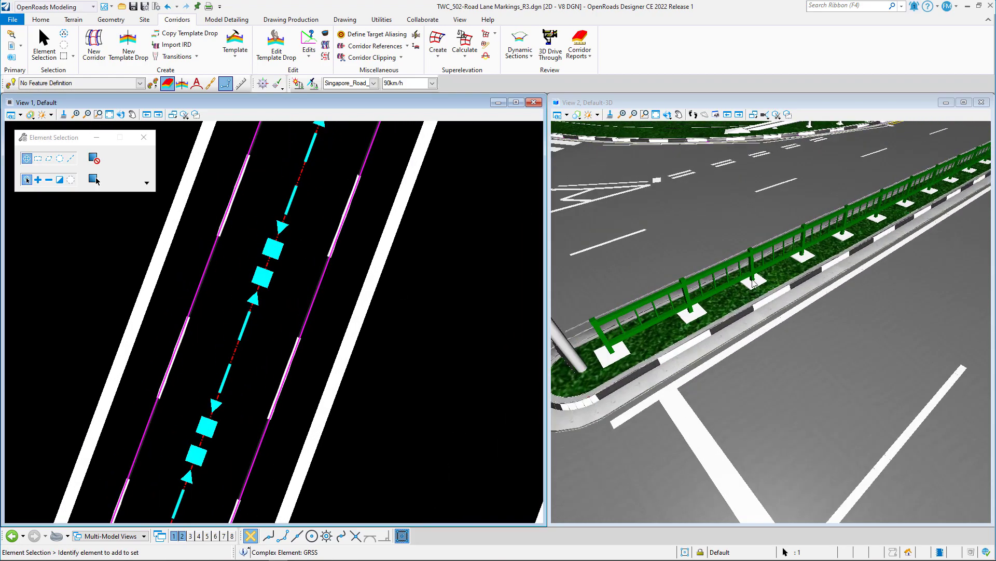
{"action": "middle_click_drag", "start_coordinate": [737, 293], "coordinate": [836, 267], "text": "shift"}
{"action": "scroll", "coordinate": [323, 226], "scroll_direction": "down", "scroll_amount": 2}
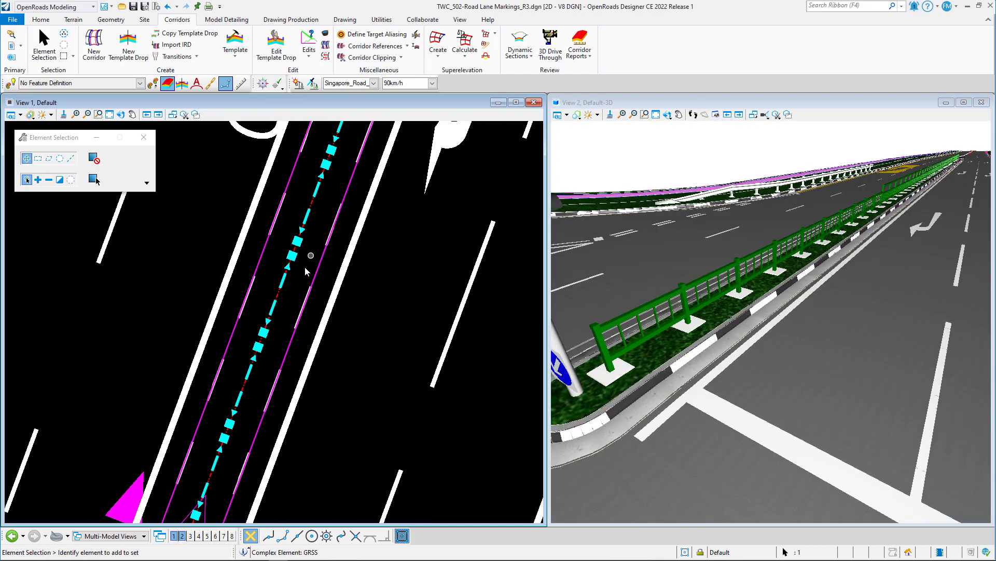
{"action": "left_click", "coordinate": [271, 245]}
{"action": "scroll", "coordinate": [274, 232], "scroll_direction": "down", "scroll_amount": 4}
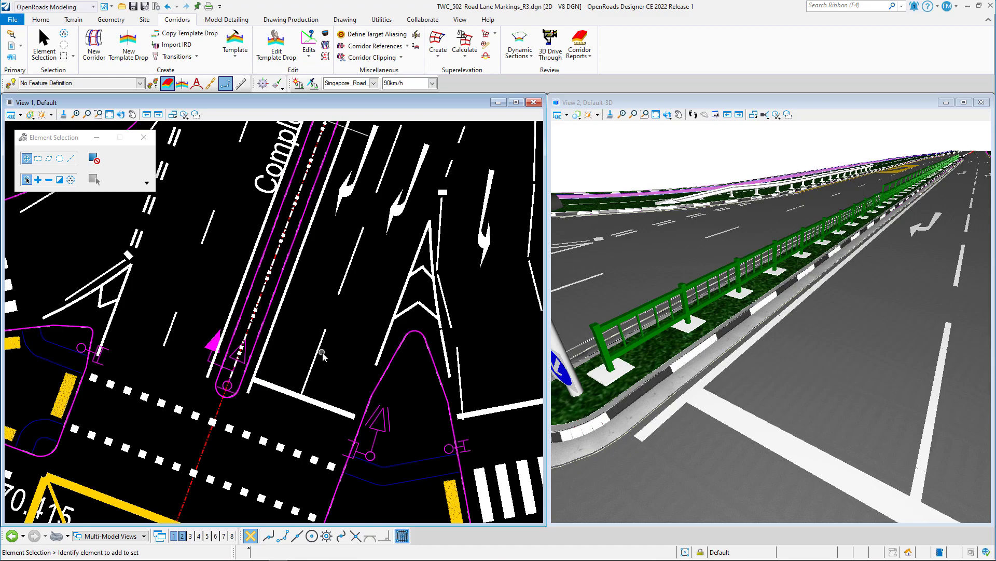
{"action": "middle_click_drag", "start_coordinate": [321, 353], "coordinate": [309, 366]}
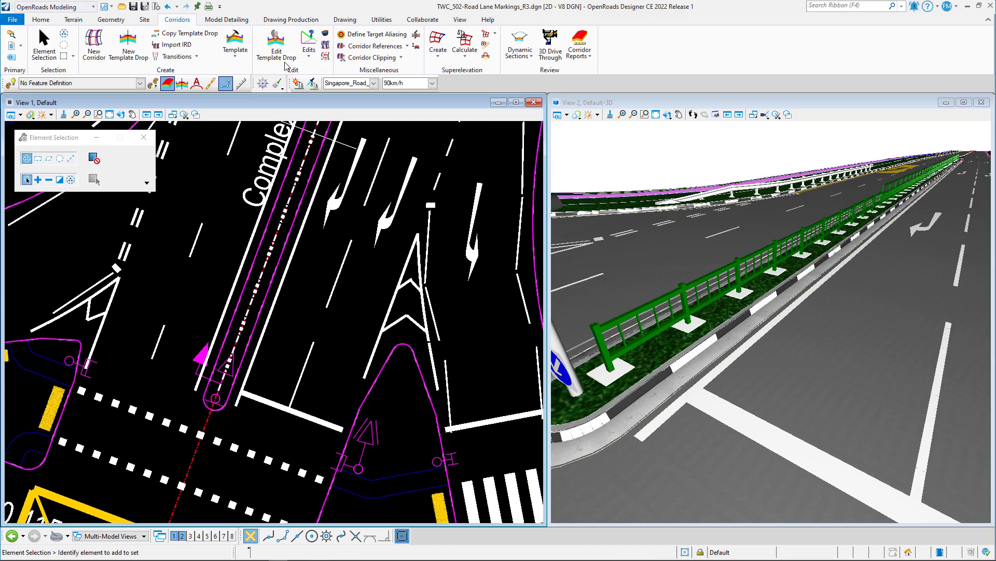
Set the active feature definition to SG_Railing_Type-C by matching the existing railing on the R3 median.
{"action": "left_click", "coordinate": [117, 22]}
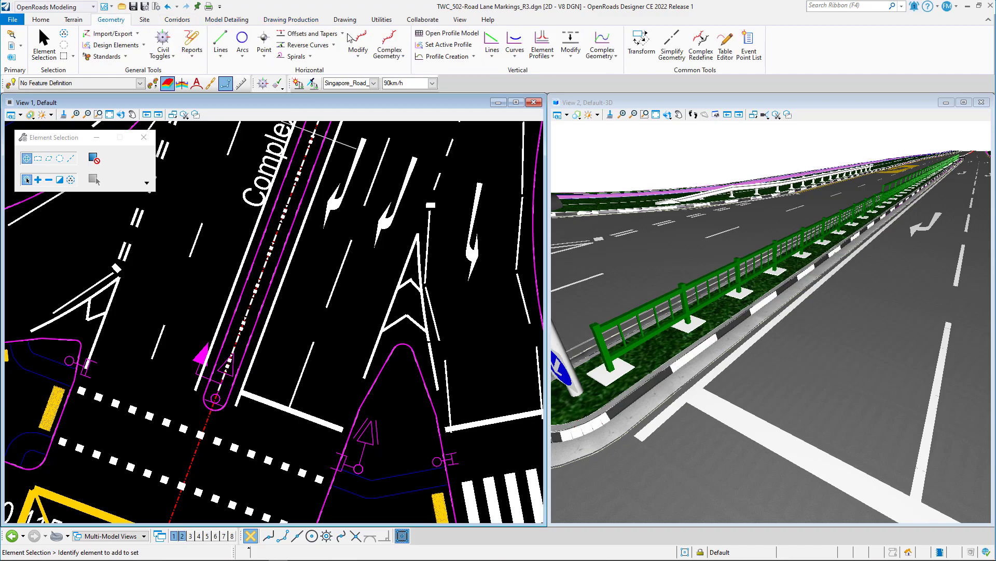
{"action": "left_click", "coordinate": [153, 83]}
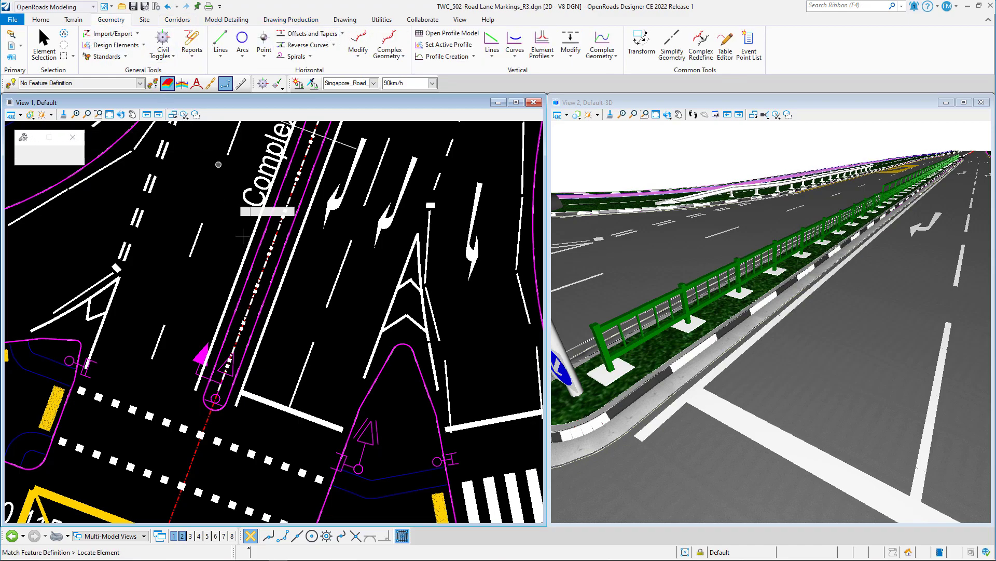
{"action": "scroll", "coordinate": [245, 340], "scroll_direction": "up", "scroll_amount": 3}
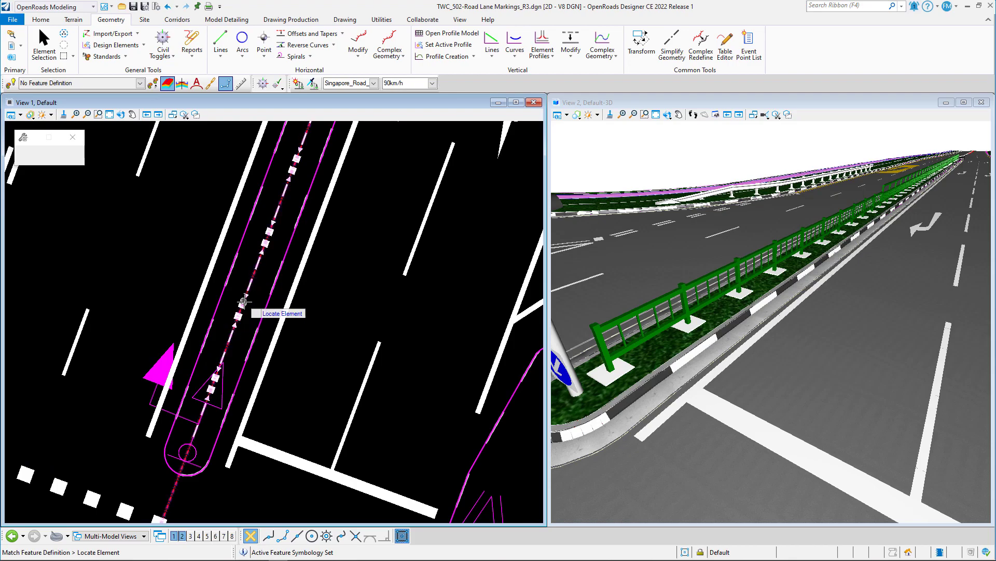
{"action": "left_click", "coordinate": [252, 318]}
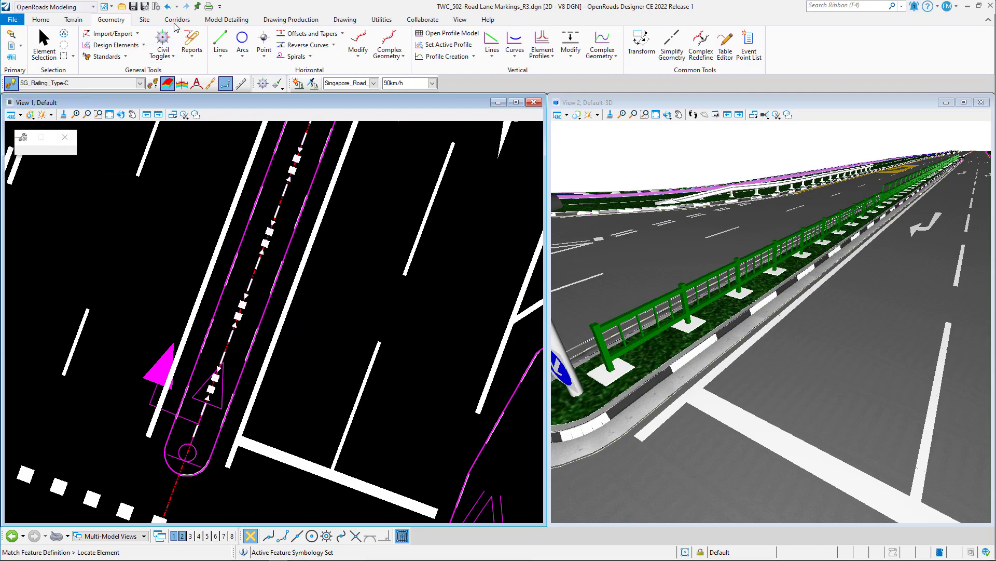
Place an SG_Railing_Type-C railing about 7 m long as a single partial offset 1 m outside the R3 median edge.
{"action": "left_click", "coordinate": [341, 34]}
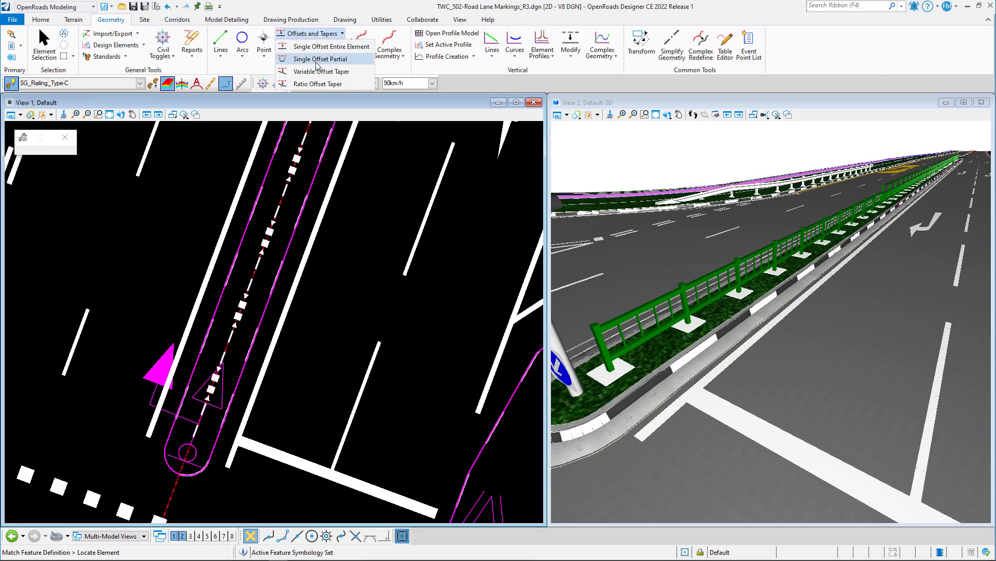
{"action": "left_click", "coordinate": [317, 60]}
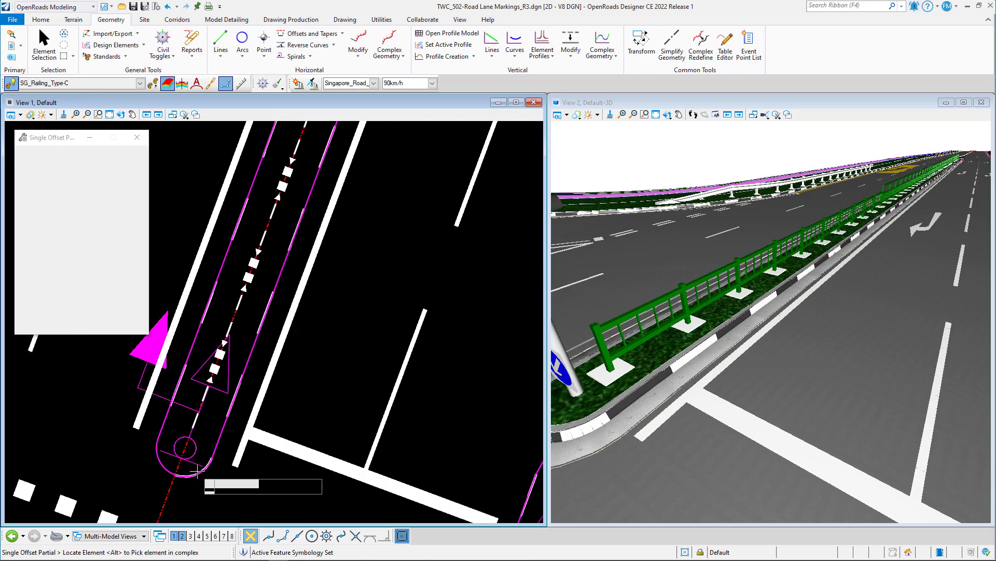
{"action": "scroll", "coordinate": [228, 426], "scroll_direction": "up", "scroll_amount": 3}
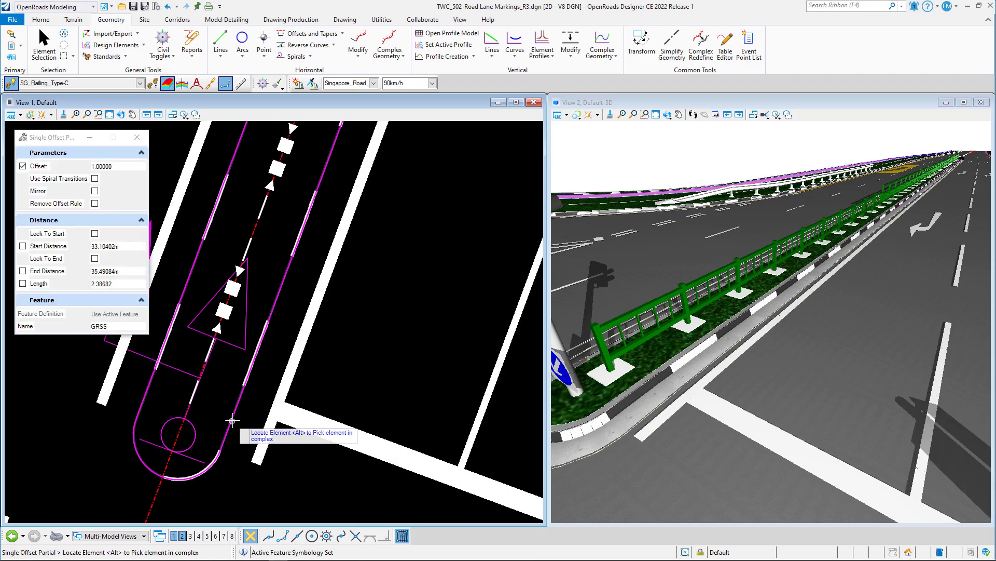
{"action": "left_click", "coordinate": [232, 421]}
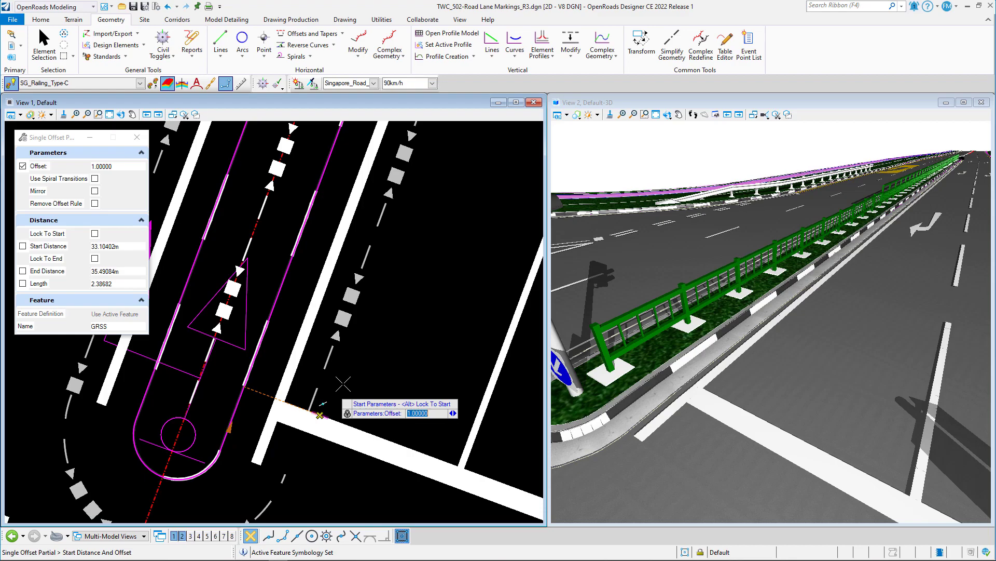
{"action": "scroll", "coordinate": [338, 388], "scroll_direction": "down", "scroll_amount": 1}
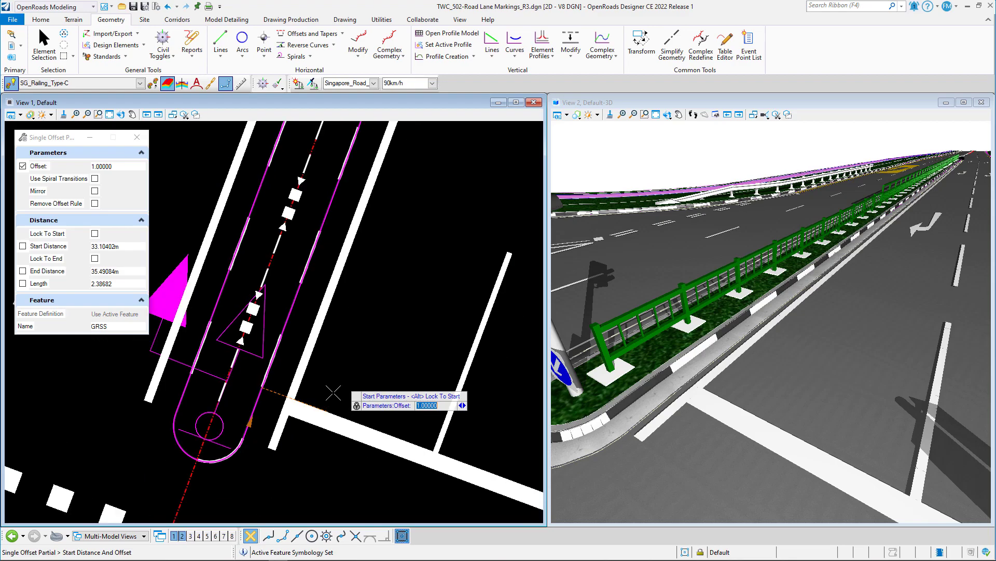
{"action": "scroll", "coordinate": [333, 393], "scroll_direction": "down", "scroll_amount": 1}
{"action": "left_click", "coordinate": [332, 392]}
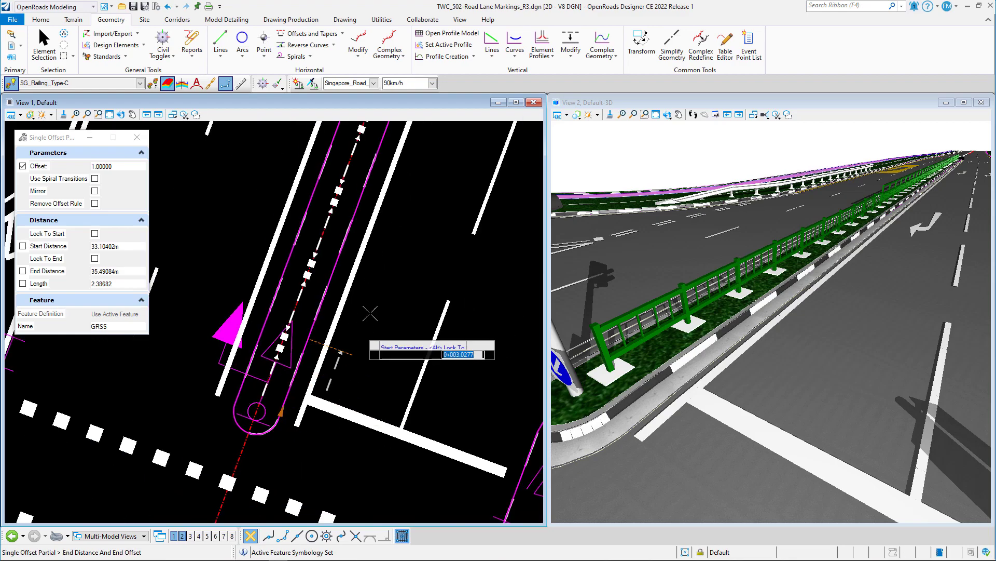
{"action": "left_click", "coordinate": [438, 167]}
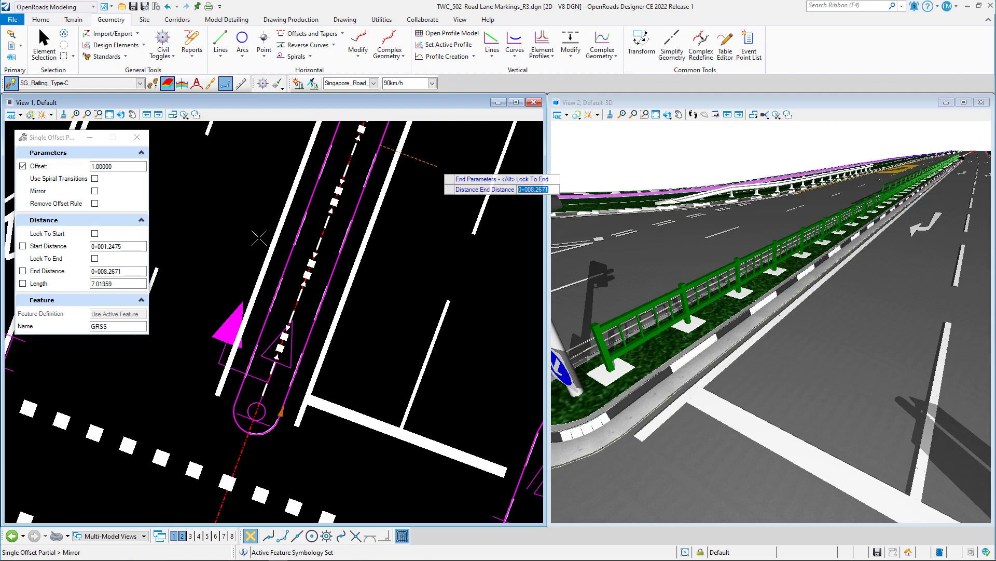
{"action": "left_click", "coordinate": [243, 218]}
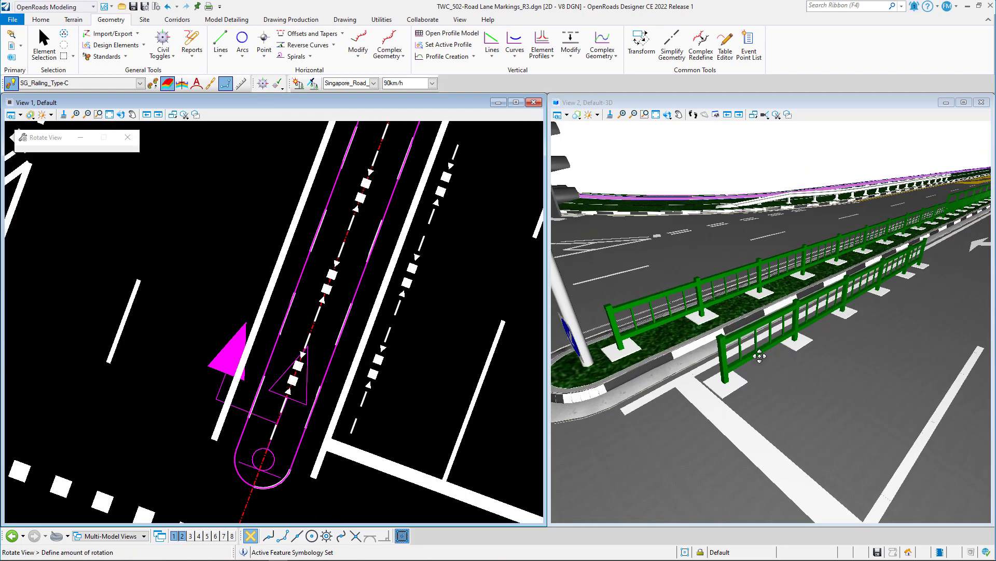
{"action": "middle_click_drag", "start_coordinate": [760, 356], "coordinate": [757, 357], "text": "shift"}
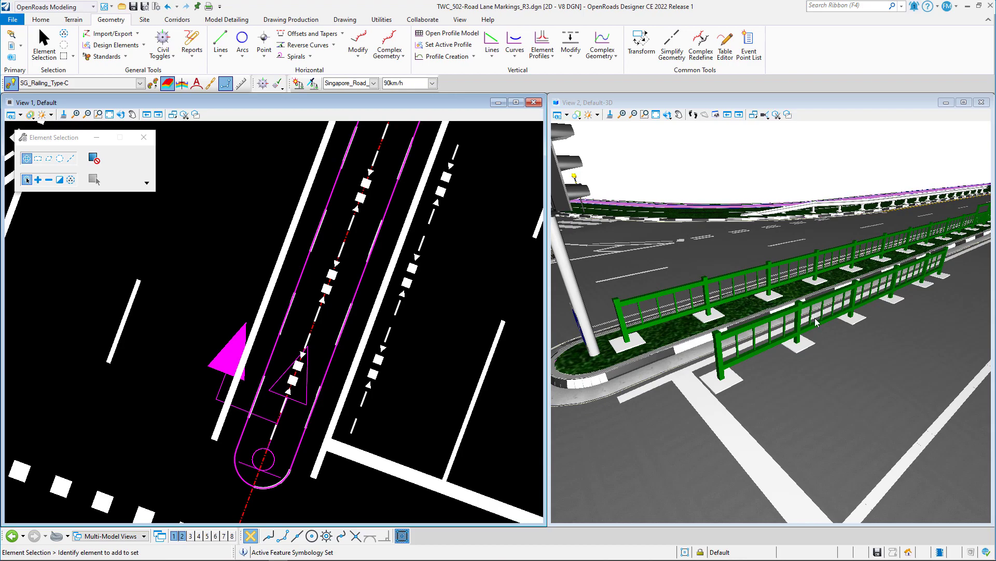
Delete the newly offset railing beside the R3 median and save the file.
{"action": "left_click", "coordinate": [418, 268]}
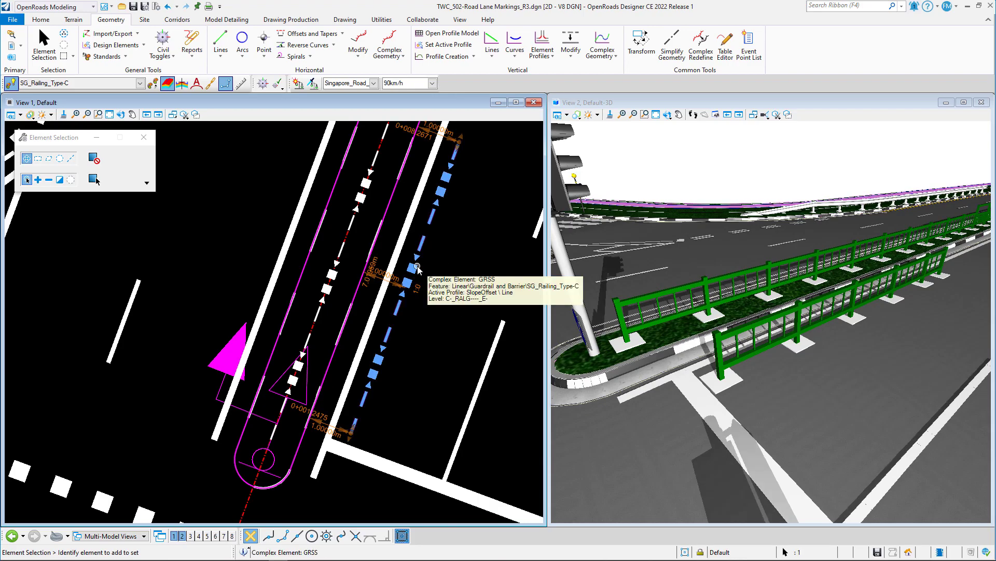
{"action": "key", "text": "ctrl+s"}
{"action": "left_click", "coordinate": [796, 314]}
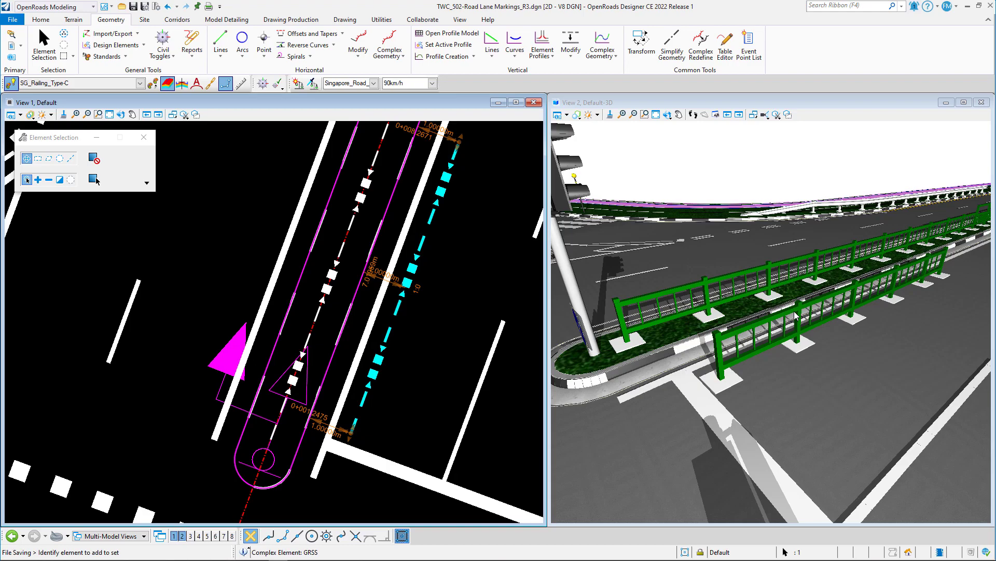
{"action": "mouse_move", "coordinate": [437, 210]}
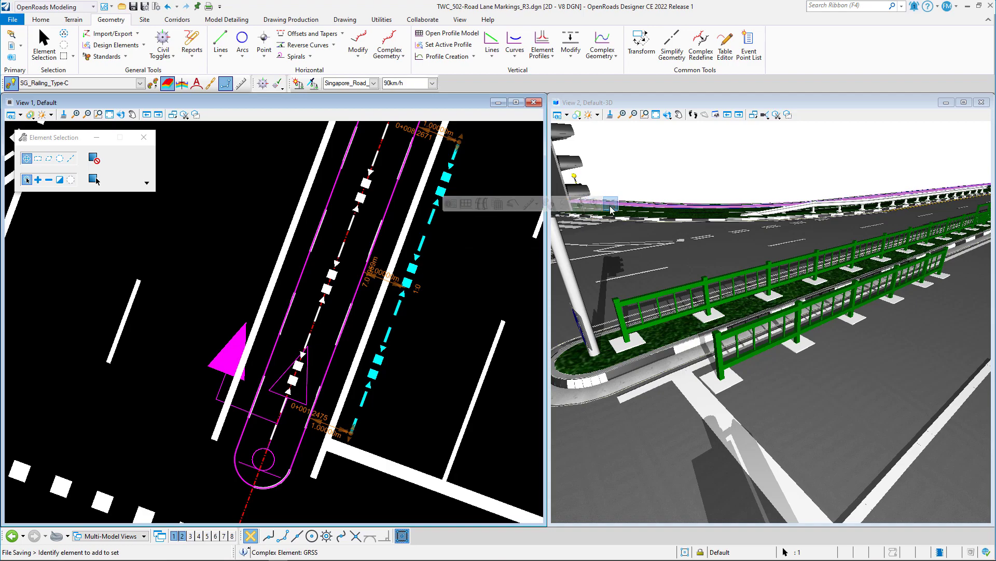
{"action": "key", "text": "Delete"}
{"action": "scroll", "coordinate": [318, 270], "scroll_direction": "down", "scroll_amount": 3}
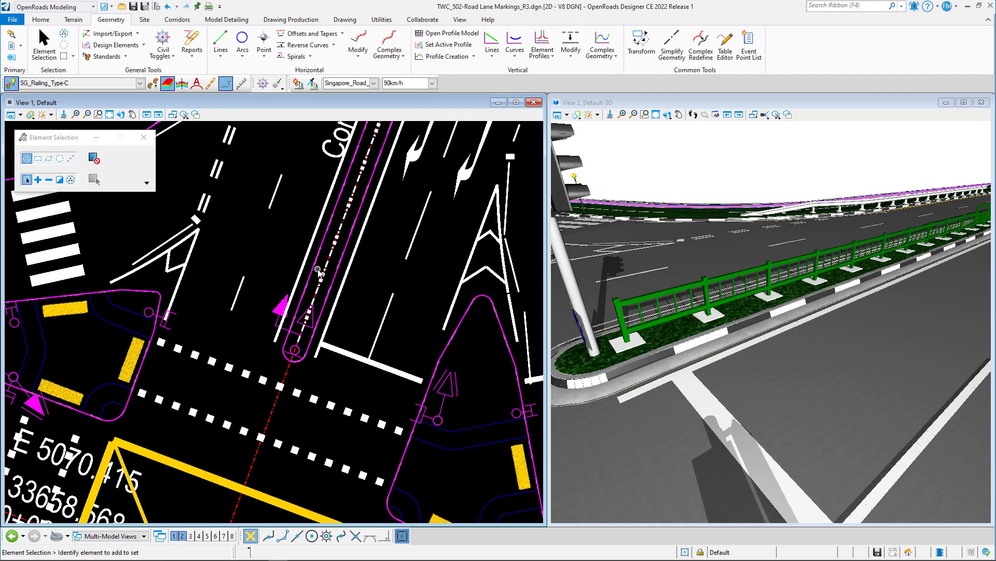
{"action": "key", "text": "ctrl+s"}
Select the guardrail along the curved road edge near station 0+030 in View 1 and read its feature definition and properties.
{"action": "scroll", "coordinate": [326, 403], "scroll_direction": "down", "scroll_amount": 2}
{"action": "scroll", "coordinate": [313, 174], "scroll_direction": "up", "scroll_amount": 3}
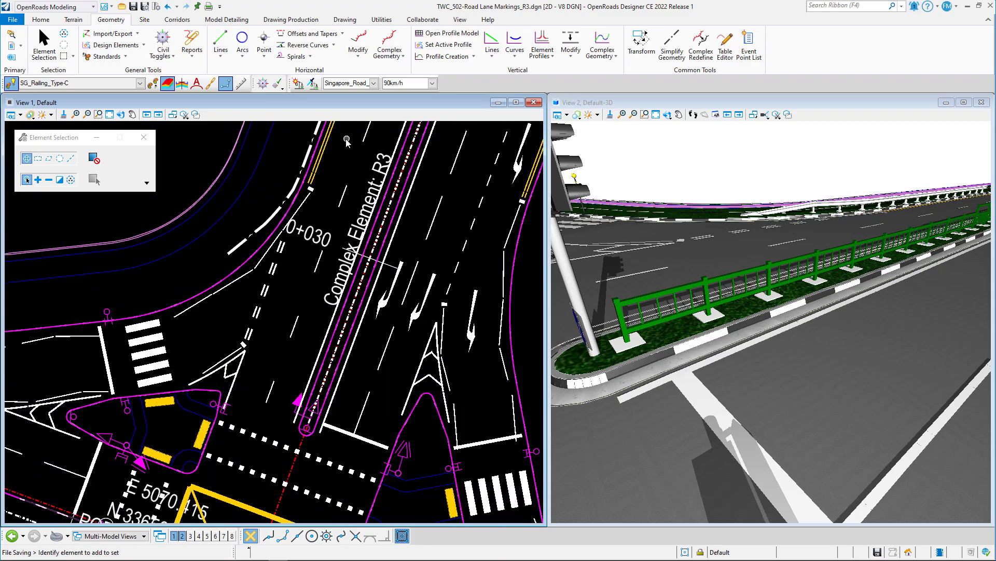
{"action": "scroll", "coordinate": [315, 175], "scroll_direction": "up", "scroll_amount": 2}
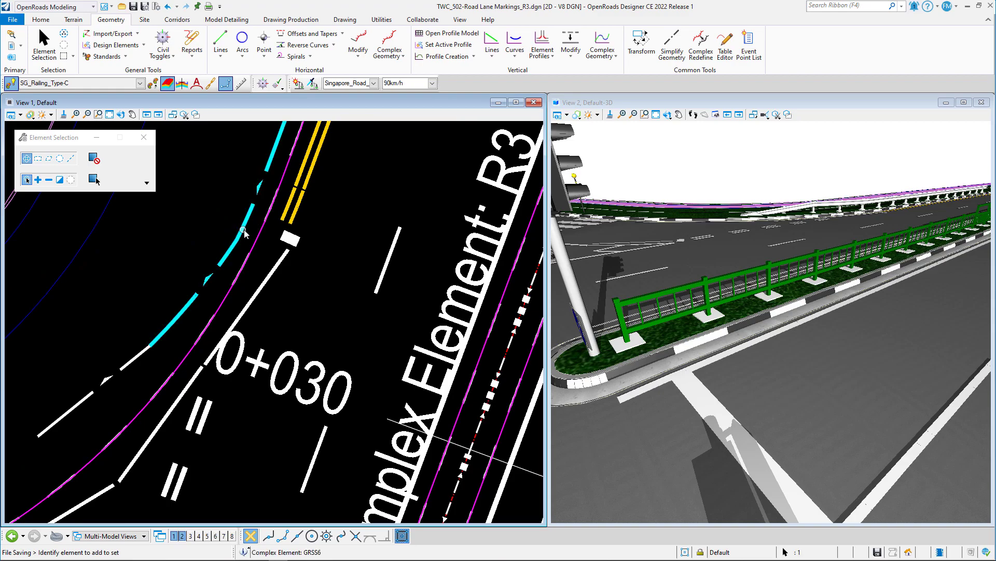
{"action": "left_click", "coordinate": [247, 228]}
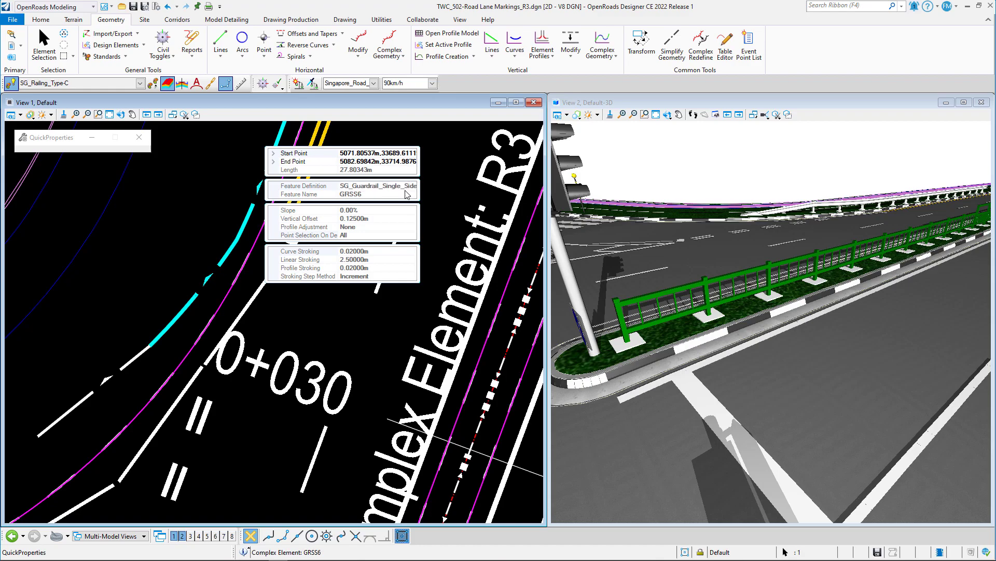
{"action": "left_click", "coordinate": [384, 317]}
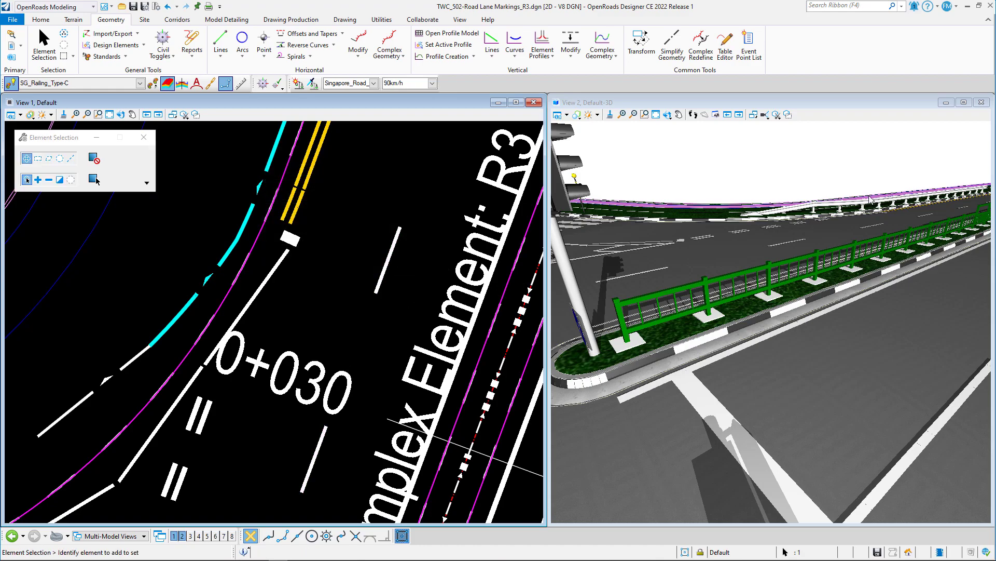
Examine the modelled guardrail and its sloped end along the curved road edge in the 3D view.
{"action": "middle_click_drag", "start_coordinate": [870, 198], "coordinate": [867, 266], "text": "shift"}
{"action": "scroll", "coordinate": [776, 150], "scroll_direction": "up", "scroll_amount": 3}
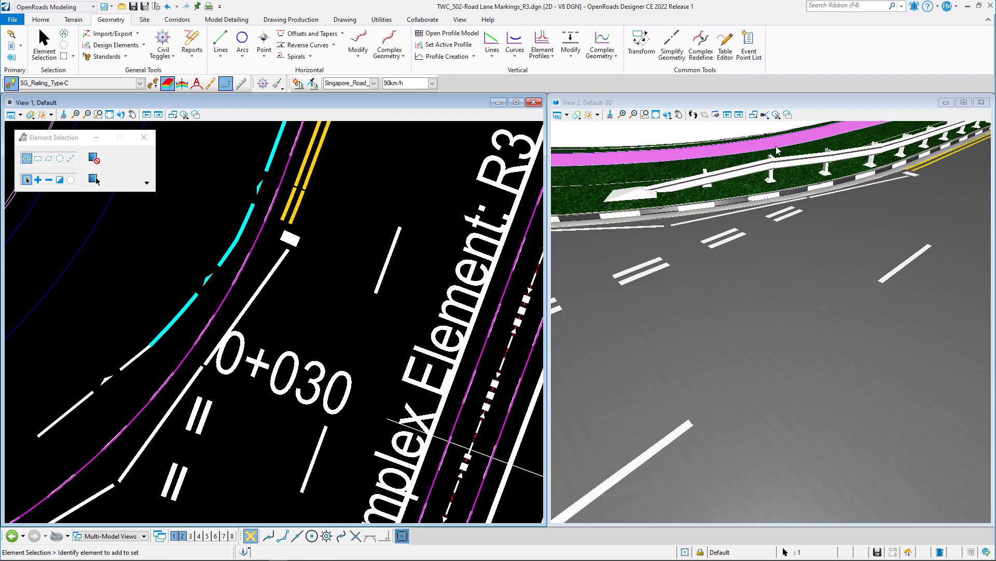
{"action": "middle_click_drag", "start_coordinate": [777, 151], "coordinate": [769, 314]}
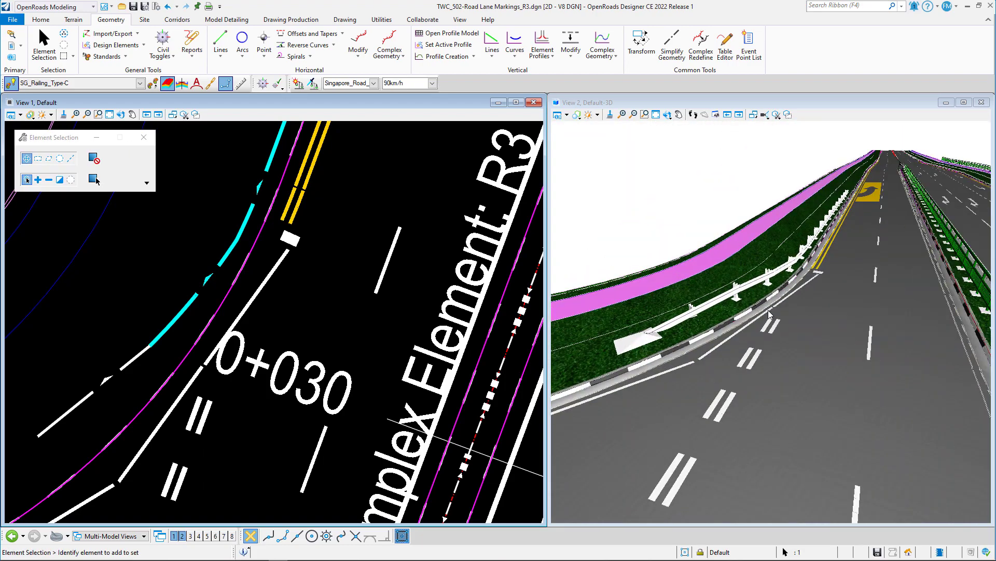
Locate the traffic light symbol at the nose of the R3 median in plan and examine its modelled pole and sign in 3D.
{"action": "scroll", "coordinate": [185, 231], "scroll_direction": "down", "scroll_amount": 2}
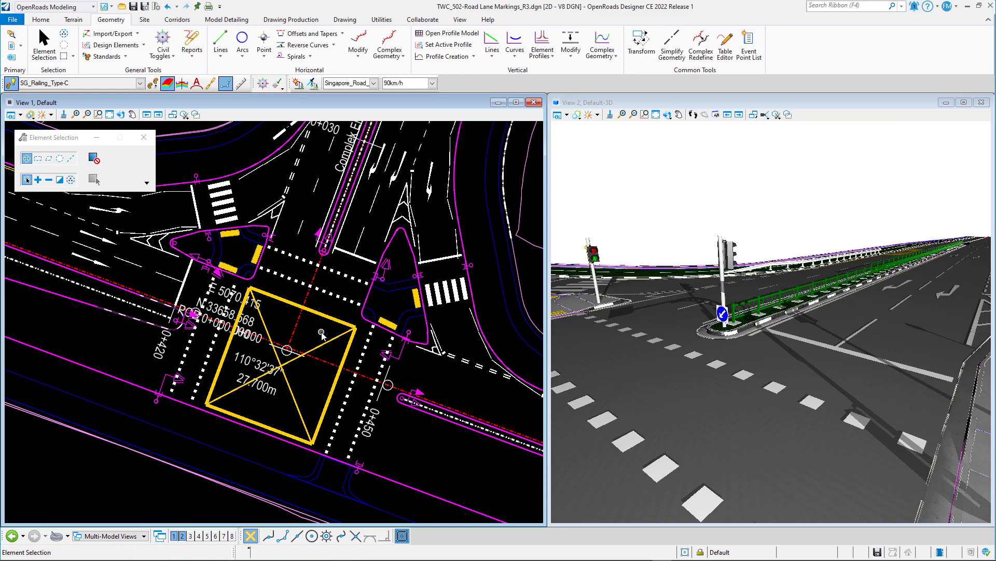
{"action": "scroll", "coordinate": [327, 268], "scroll_direction": "up", "scroll_amount": 2}
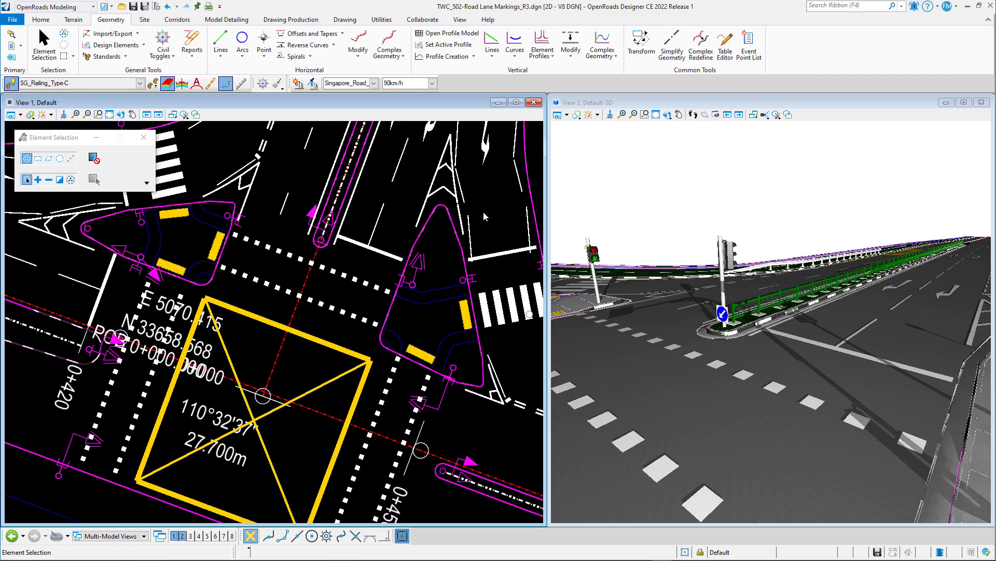
{"action": "scroll", "coordinate": [309, 239], "scroll_direction": "up", "scroll_amount": 2}
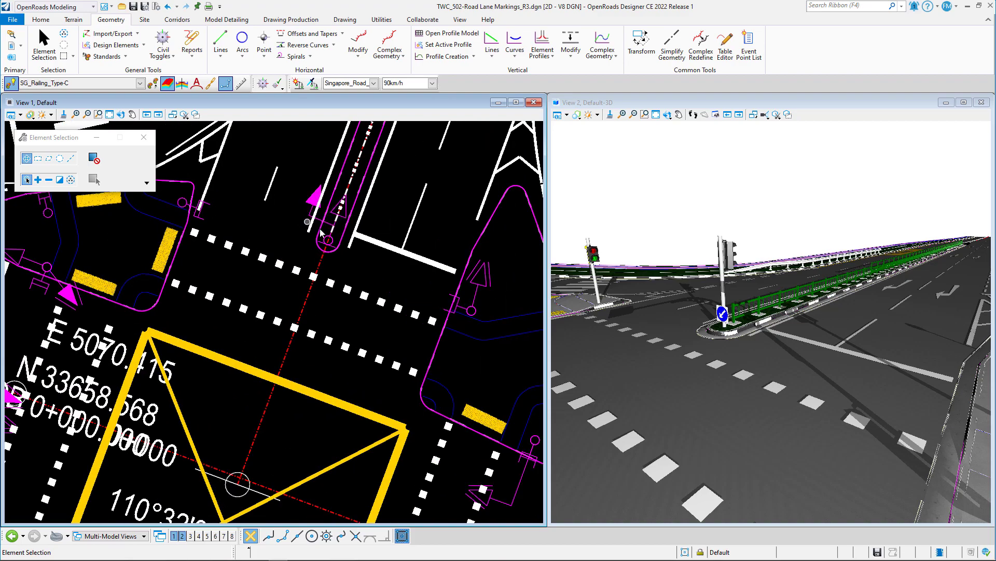
{"action": "mouse_move", "coordinate": [314, 206]}
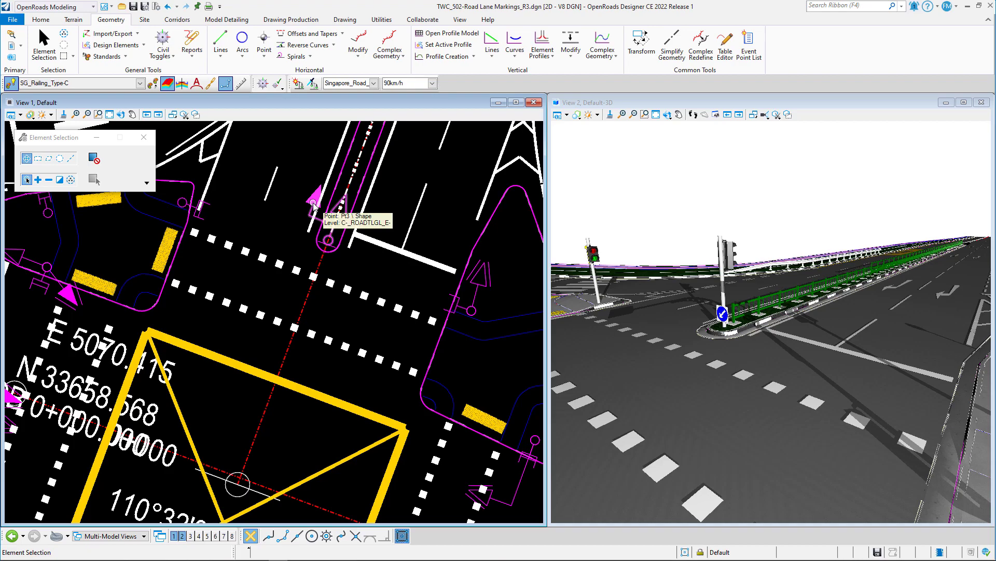
{"action": "middle_click_drag", "start_coordinate": [313, 203], "coordinate": [300, 230]}
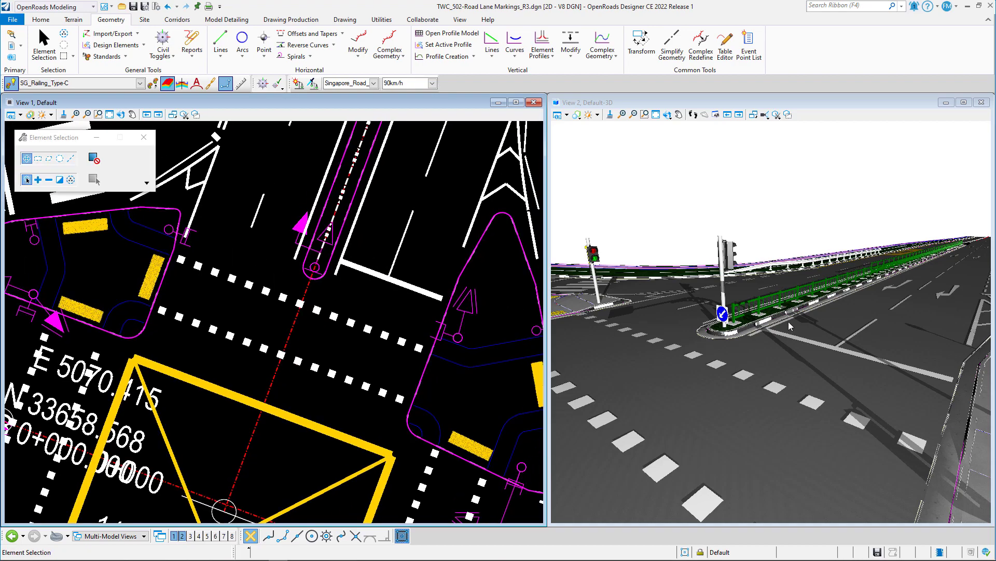
{"action": "scroll", "coordinate": [873, 310], "scroll_direction": "down", "scroll_amount": 1}
{"action": "scroll", "coordinate": [751, 344], "scroll_direction": "down", "scroll_amount": 1}
{"action": "mouse_move", "coordinate": [762, 358]}
{"action": "middle_mouse_down", "text": "shift"}
{"action": "mouse_move", "coordinate": [794, 371]}
{"action": "mouse_move", "coordinate": [756, 343]}
{"action": "middle_mouse_up", "text": "shift"}
{"action": "scroll", "coordinate": [724, 288], "scroll_direction": "up", "scroll_amount": 4}
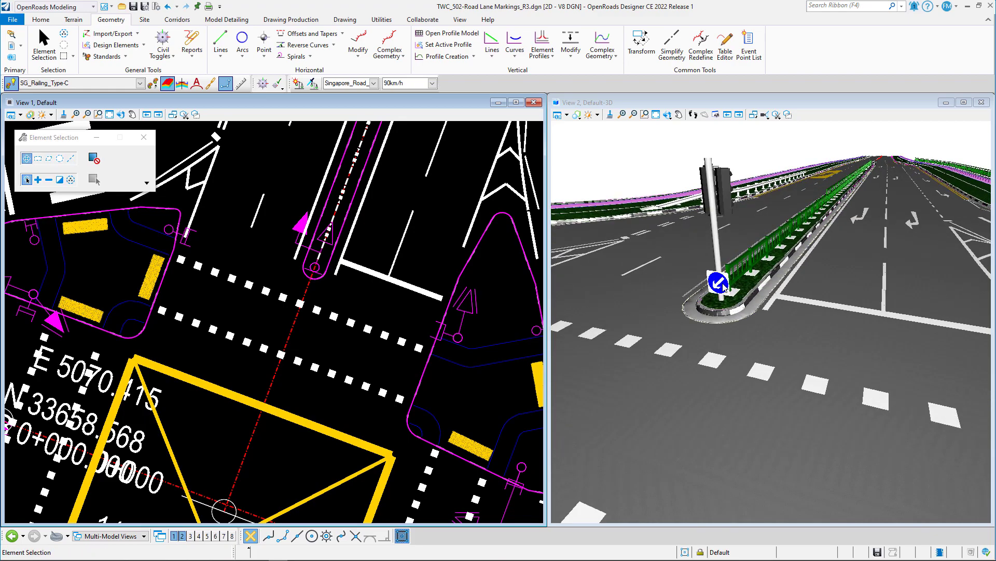
{"action": "middle_click_drag", "start_coordinate": [799, 312], "coordinate": [771, 283], "text": "shift"}
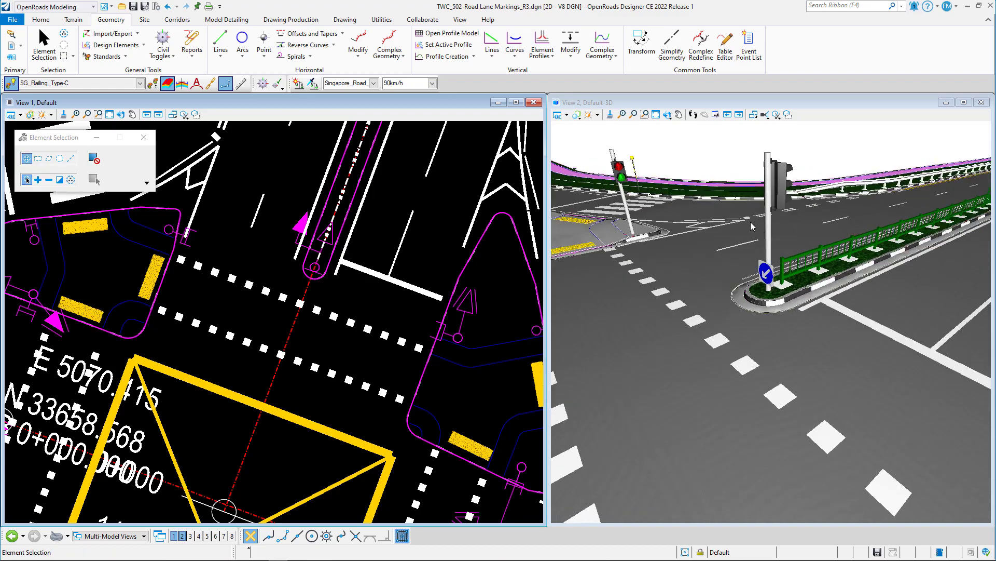
Examine the overhead traffic signal, beacon and crossing details on the triangular island in the 3D view.
{"action": "scroll", "coordinate": [718, 269], "scroll_direction": "down", "scroll_amount": 7}
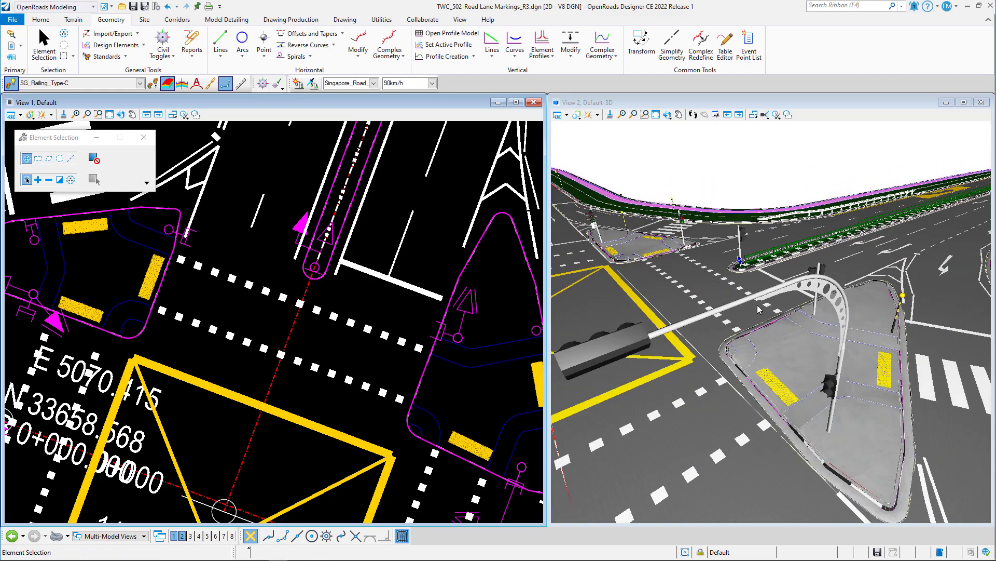
{"action": "scroll", "coordinate": [901, 293], "scroll_direction": "up", "scroll_amount": 5}
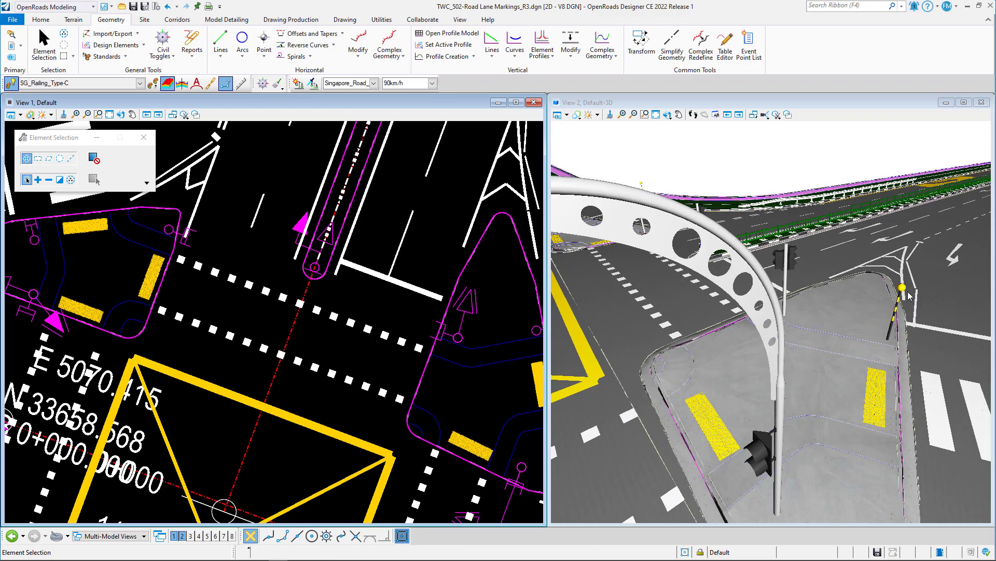
{"action": "scroll", "coordinate": [924, 284], "scroll_direction": "down", "scroll_amount": 8}
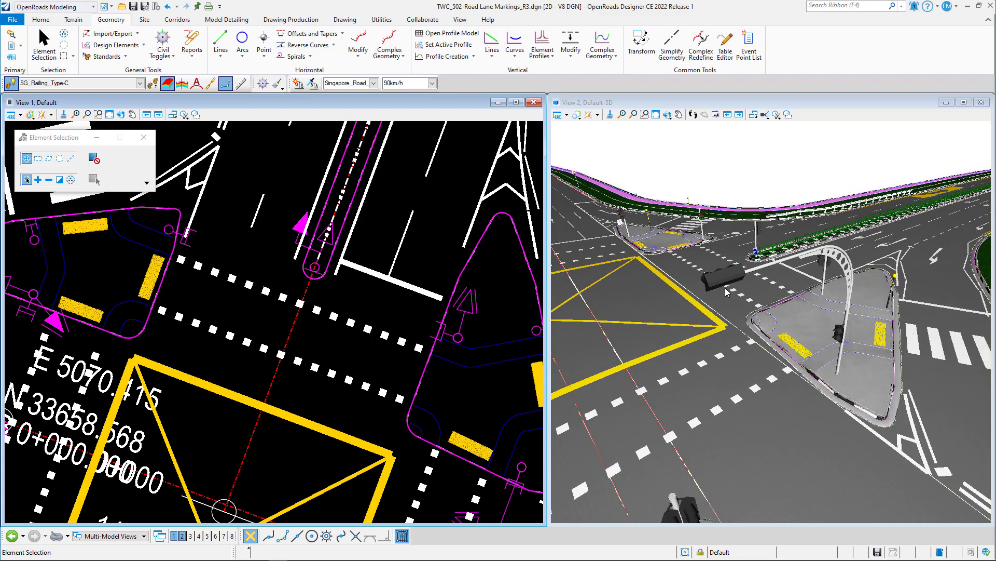
{"action": "middle_click_drag", "start_coordinate": [727, 292], "coordinate": [704, 285], "text": "shift"}
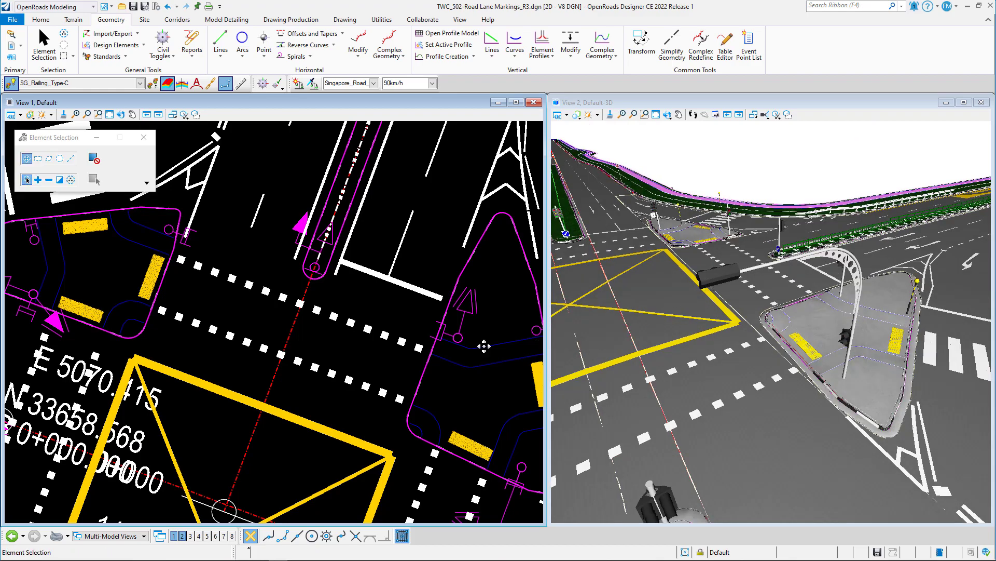
Select the traffic light symbol at the R3 median nose in View 1 and examine its signal heads in the 3D view.
{"action": "scroll", "coordinate": [288, 228], "scroll_direction": "up", "scroll_amount": 3}
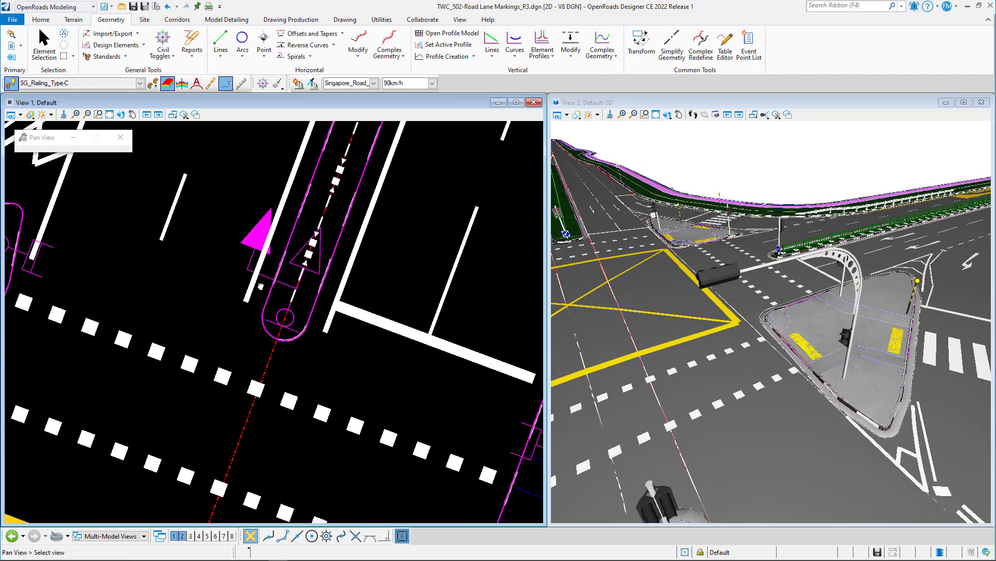
{"action": "left_click", "coordinate": [286, 317]}
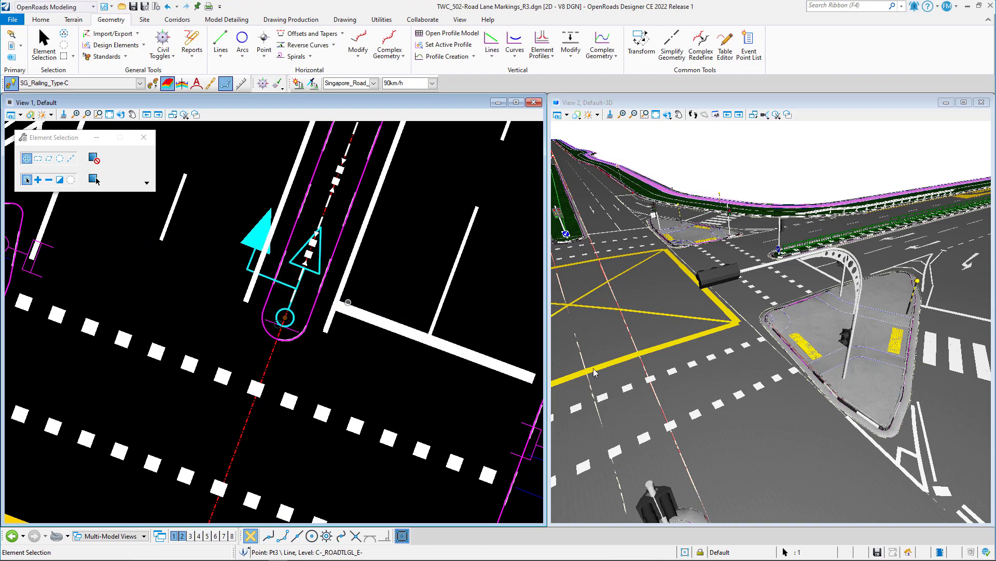
{"action": "scroll", "coordinate": [808, 224], "scroll_direction": "up", "scroll_amount": 5}
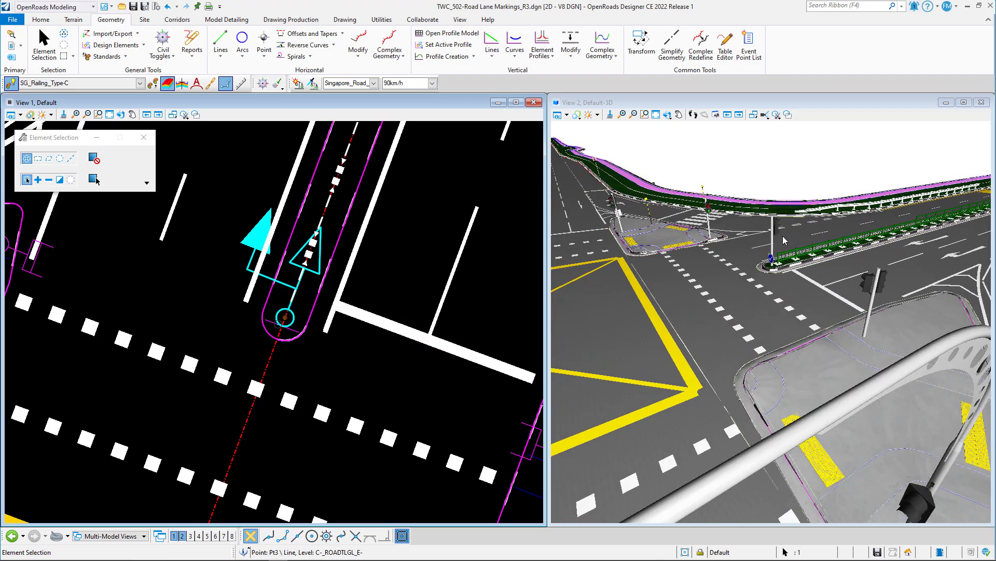
{"action": "middle_click_drag", "start_coordinate": [784, 224], "coordinate": [802, 244], "text": "shift"}
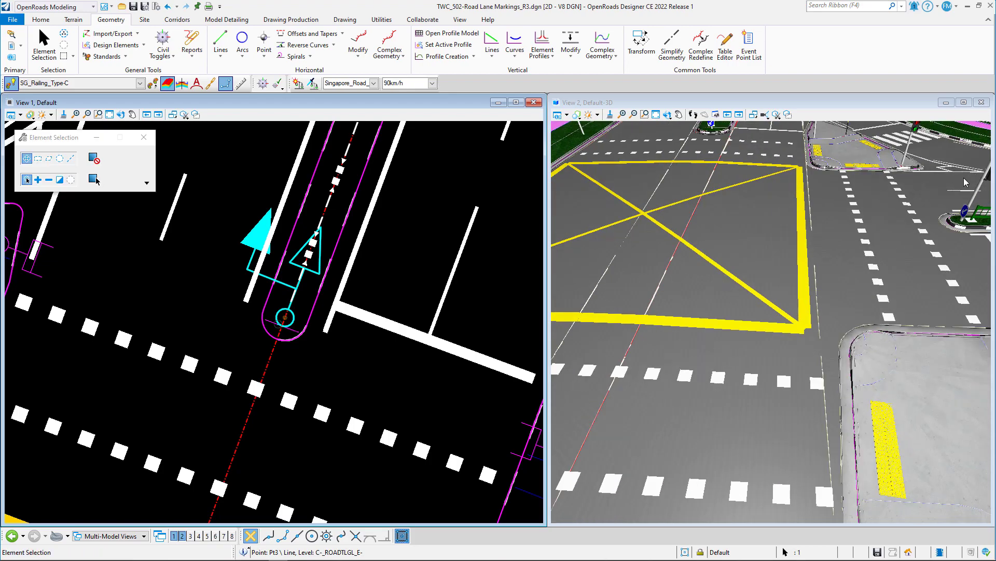
{"action": "middle_click_drag", "start_coordinate": [964, 183], "coordinate": [866, 227]}
{"action": "scroll", "coordinate": [867, 226], "scroll_direction": "up", "scroll_amount": 4}
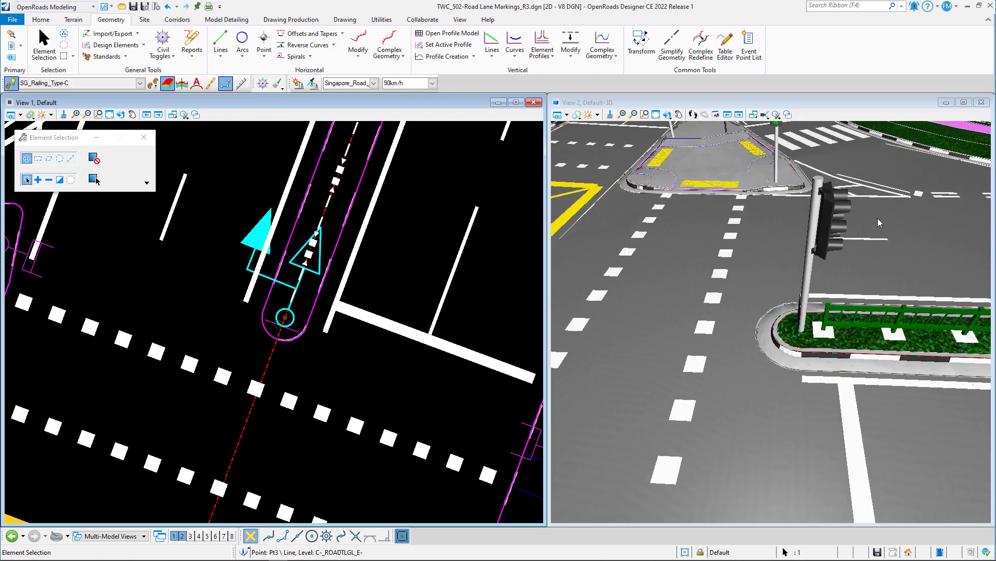
Delete the traffic light and the keep-left sign at the nose of the R3 median.
{"action": "middle_click_drag", "start_coordinate": [805, 275], "coordinate": [872, 256], "text": "shift"}
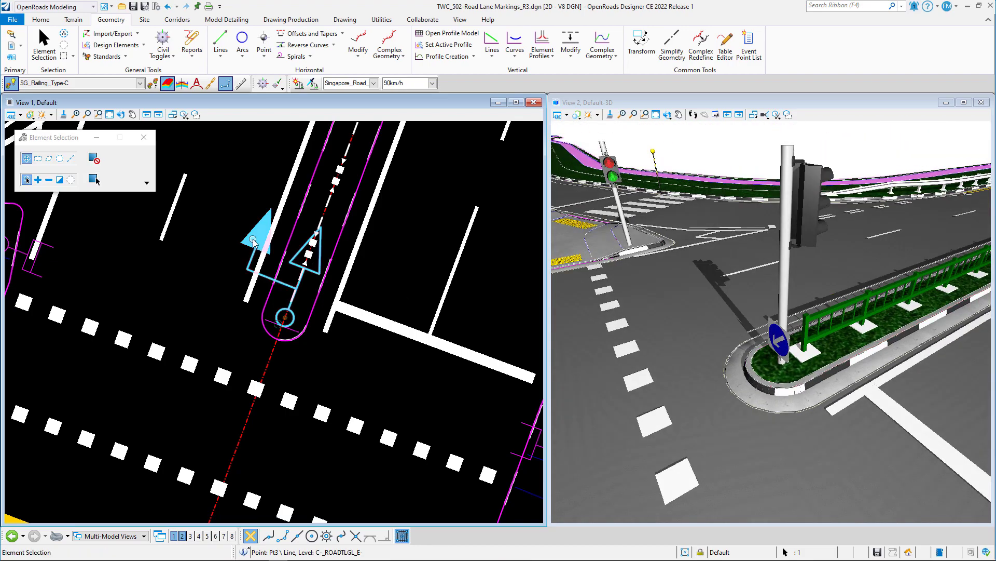
{"action": "key", "text": "Delete"}
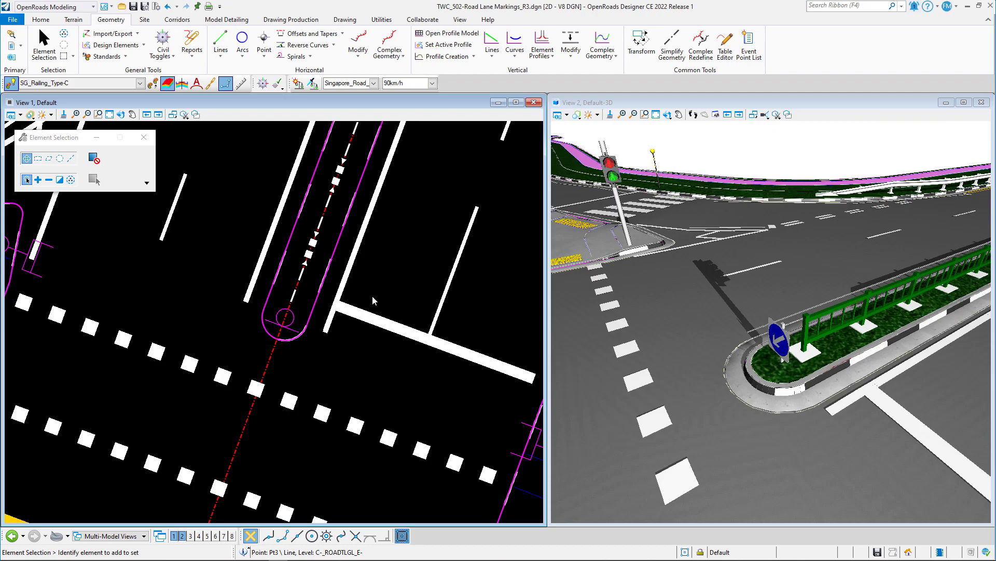
{"action": "left_click", "coordinate": [299, 320]}
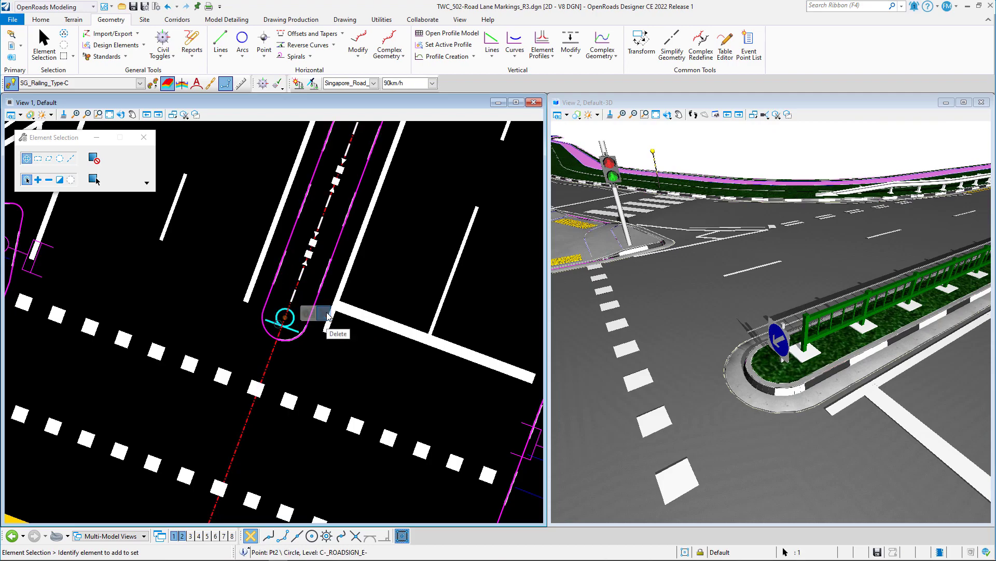
{"action": "left_click", "coordinate": [324, 313]}
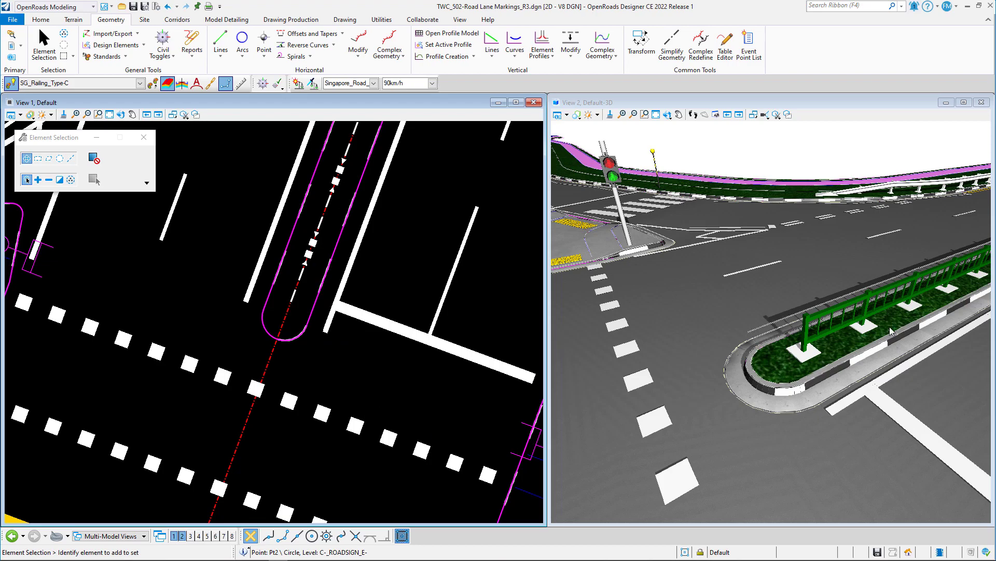
Set up a Point with feature definition SG_Traffic_LightPole_Primary+RTGA-Primary, referenced to KERB_FACE_FL at the median nose with elevation offset 0.
{"action": "left_click", "coordinate": [265, 58]}
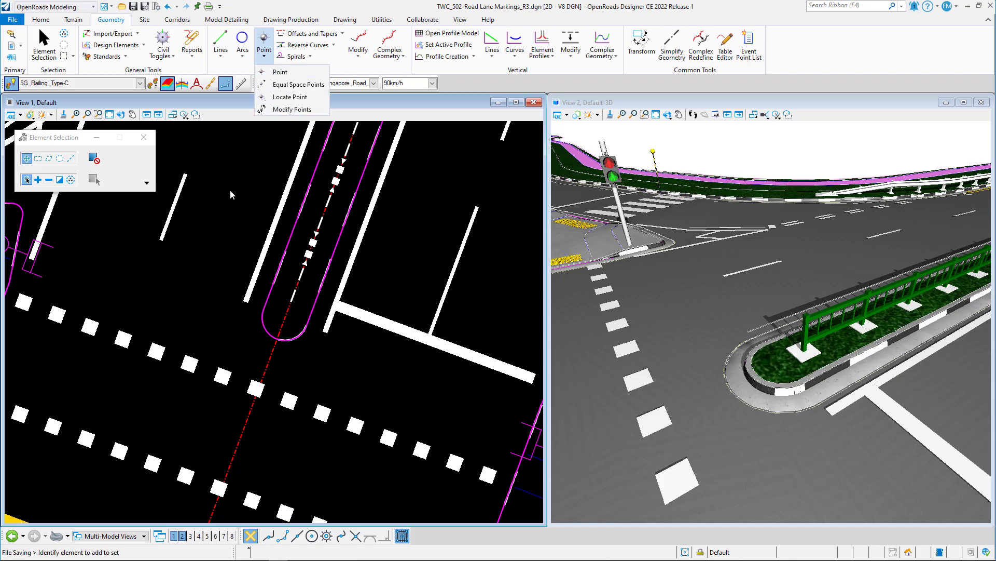
{"action": "left_click", "coordinate": [232, 150]}
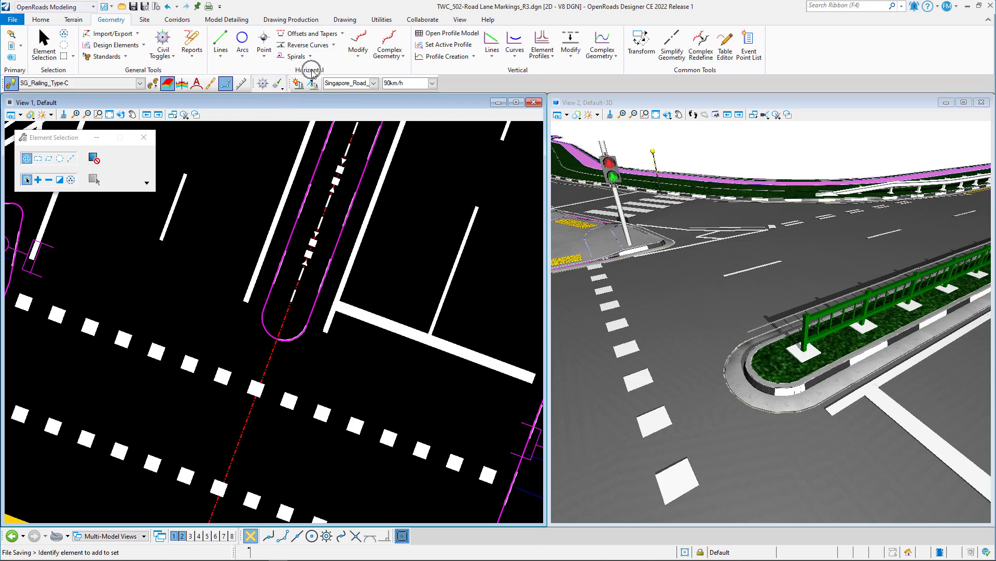
{"action": "left_click", "coordinate": [269, 58]}
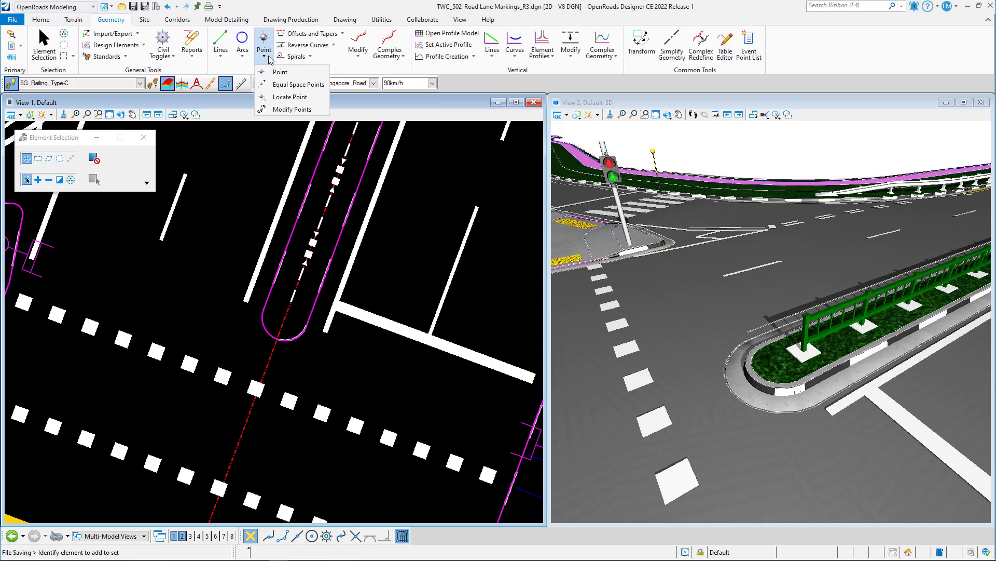
{"action": "left_click", "coordinate": [275, 71]}
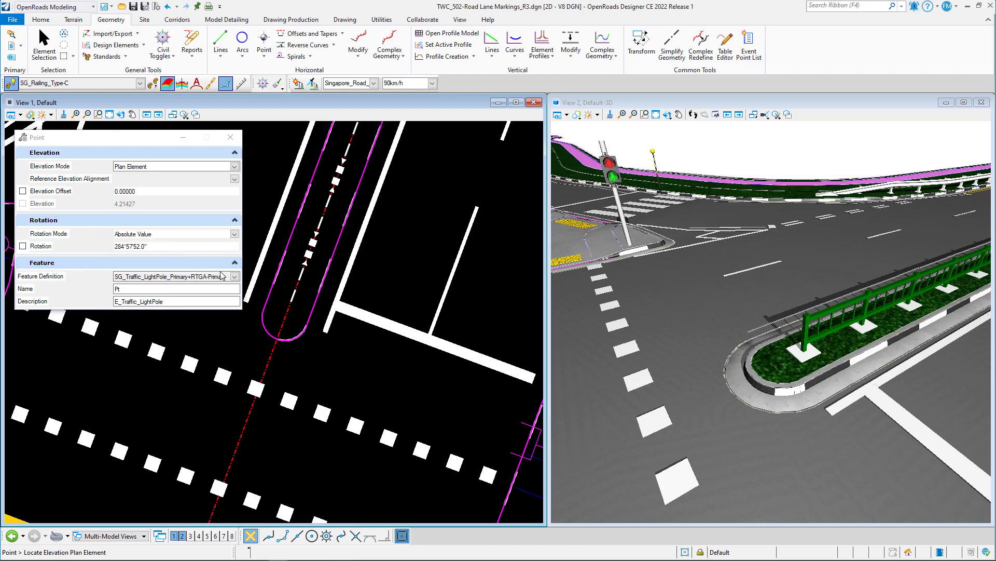
{"action": "left_click", "coordinate": [234, 277]}
{"action": "left_click", "coordinate": [152, 269]}
{"action": "scroll", "coordinate": [264, 316], "scroll_direction": "up", "scroll_amount": 5}
{"action": "left_click", "coordinate": [263, 356]}
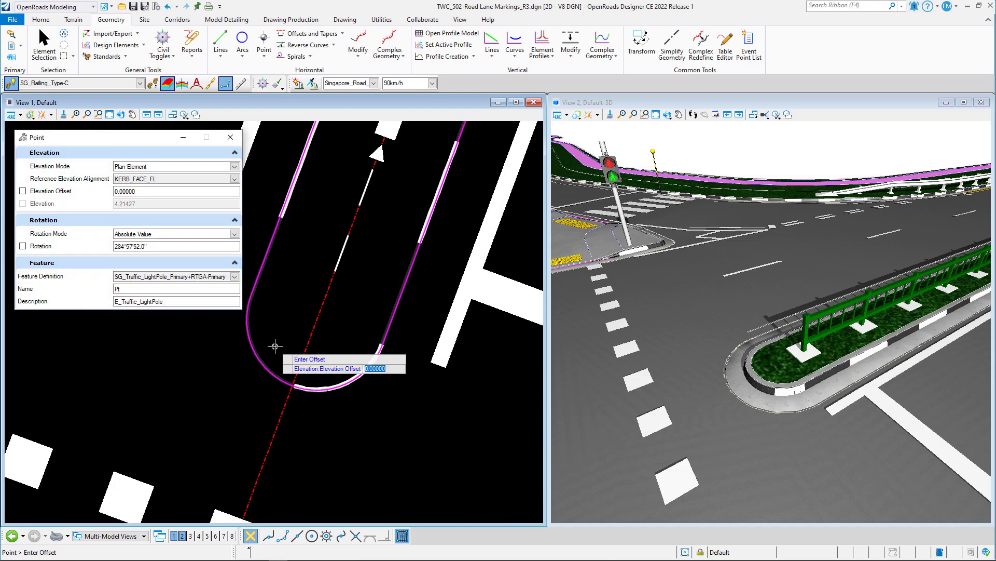
{"action": "left_click", "coordinate": [273, 348]}
Place the traffic light pole at the centre of the median nose arc, rotated to about 291°22'.
{"action": "left_click", "coordinate": [311, 536]}
{"action": "left_click", "coordinate": [311, 343]}
{"action": "scroll", "coordinate": [447, 353], "scroll_direction": "down", "scroll_amount": 5}
{"action": "left_click", "coordinate": [309, 329]}
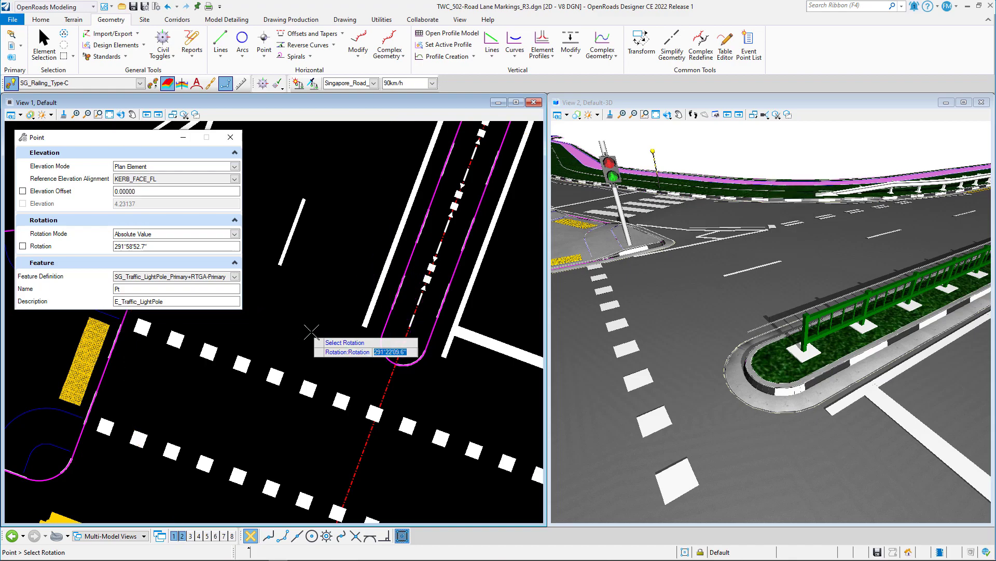
{"action": "key", "text": "Escape"}
{"action": "middle_click_drag", "start_coordinate": [841, 345], "coordinate": [825, 346], "text": "shift"}
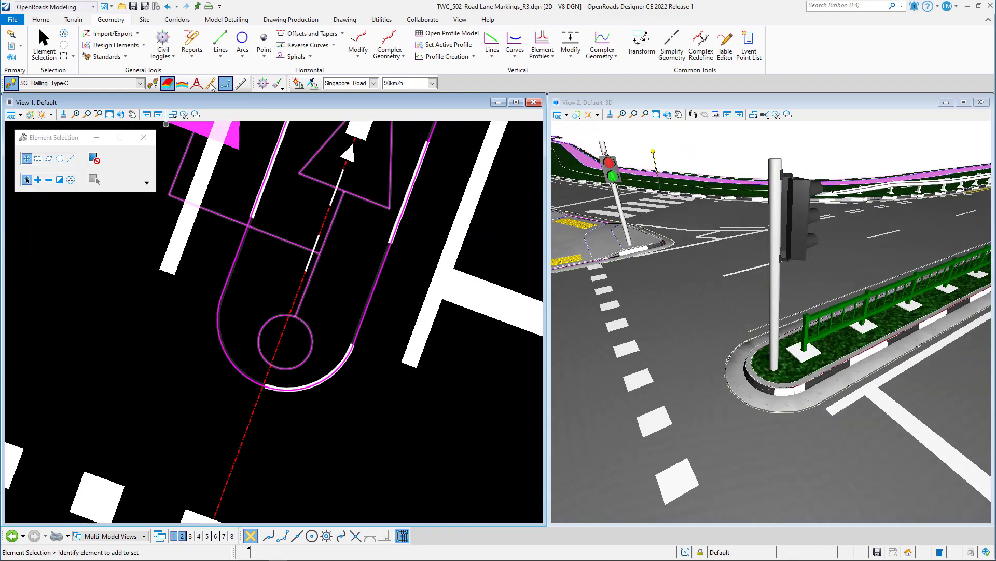
Set up a Point with feature definition SG_Traffic_Sign-KEEP LEFT, referenced to KERB_FACE_FL with an elevation offset of 0.125.
{"action": "left_click", "coordinate": [264, 49]}
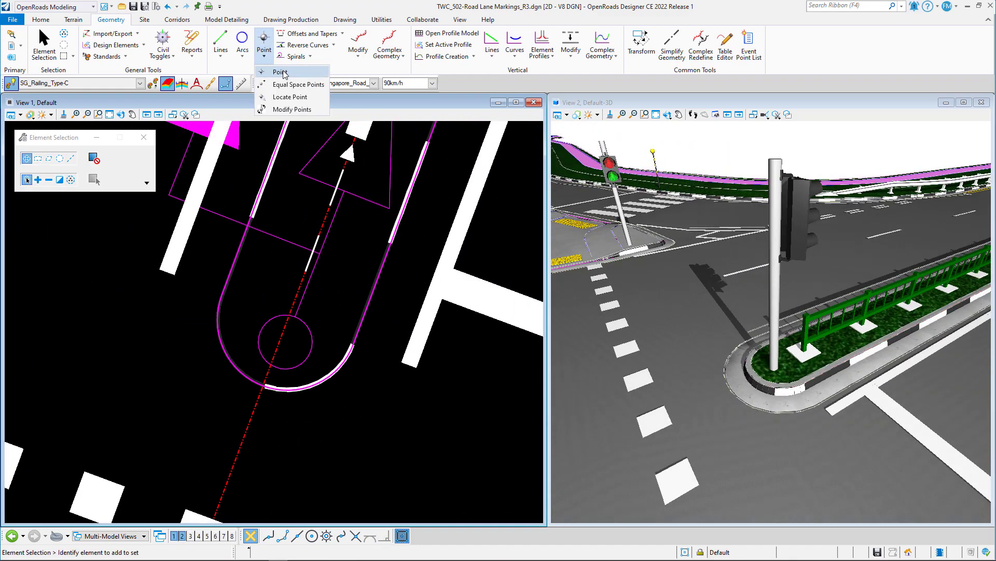
{"action": "left_click", "coordinate": [280, 83]}
{"action": "left_click", "coordinate": [235, 277]}
{"action": "left_click", "coordinate": [140, 369]}
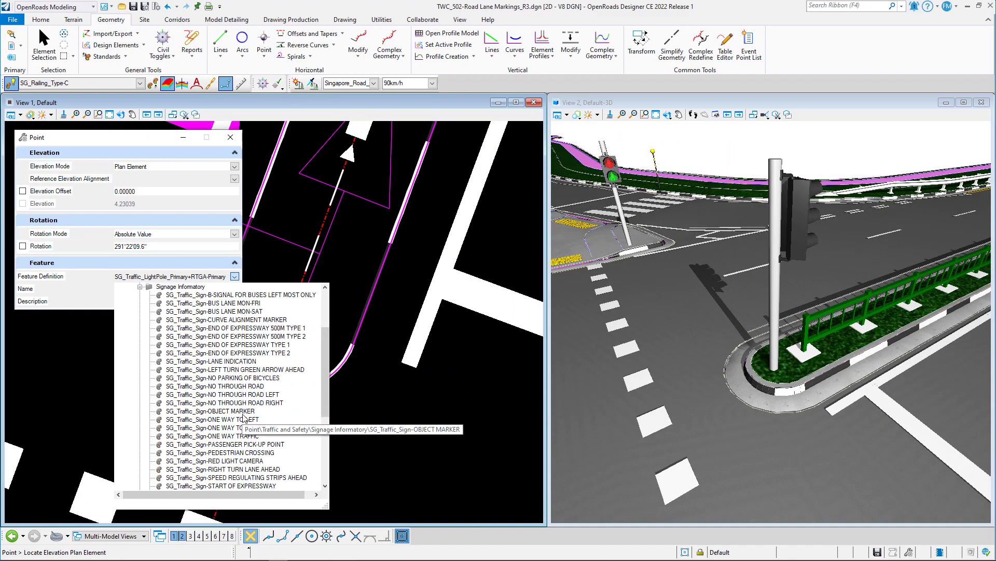
{"action": "scroll", "coordinate": [326, 412], "scroll_direction": "down", "scroll_amount": 5}
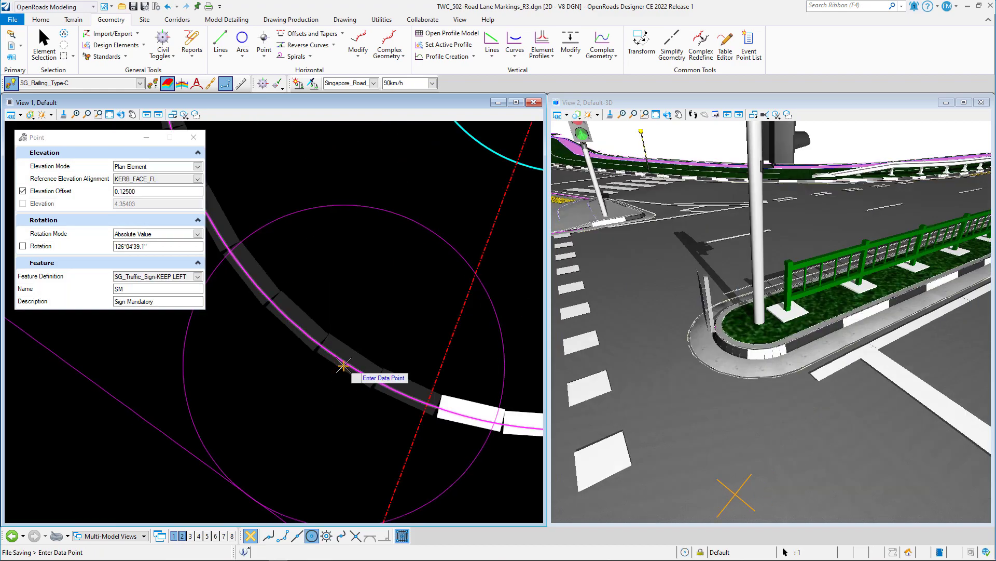
Place the keep-left sign at the traffic light pole, rotate it roughly square to the median centreline, and inspect it in 3D.
{"action": "left_click", "coordinate": [342, 358]}
{"action": "scroll", "coordinate": [340, 358], "scroll_direction": "down", "scroll_amount": 4}
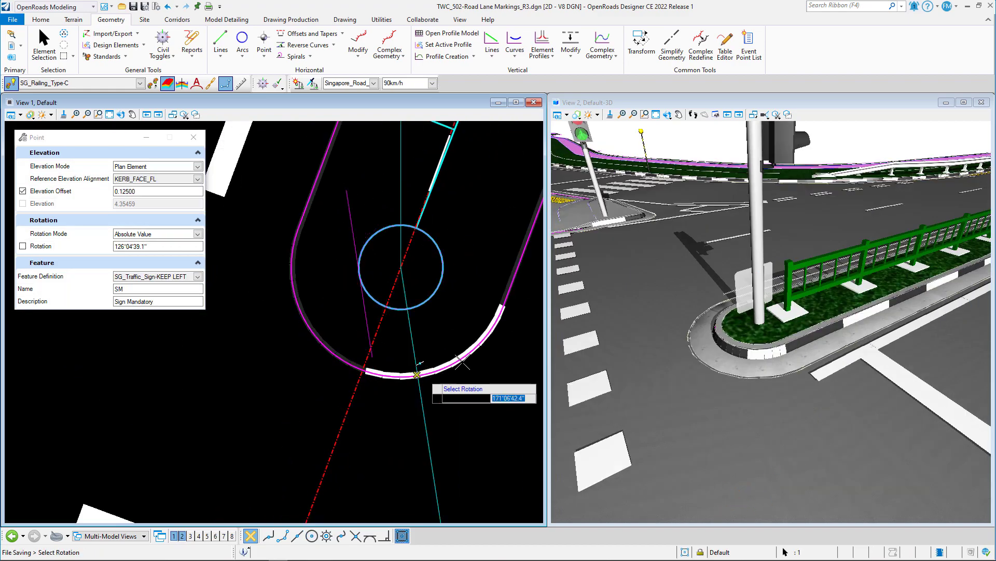
{"action": "scroll", "coordinate": [350, 237], "scroll_direction": "down", "scroll_amount": 4}
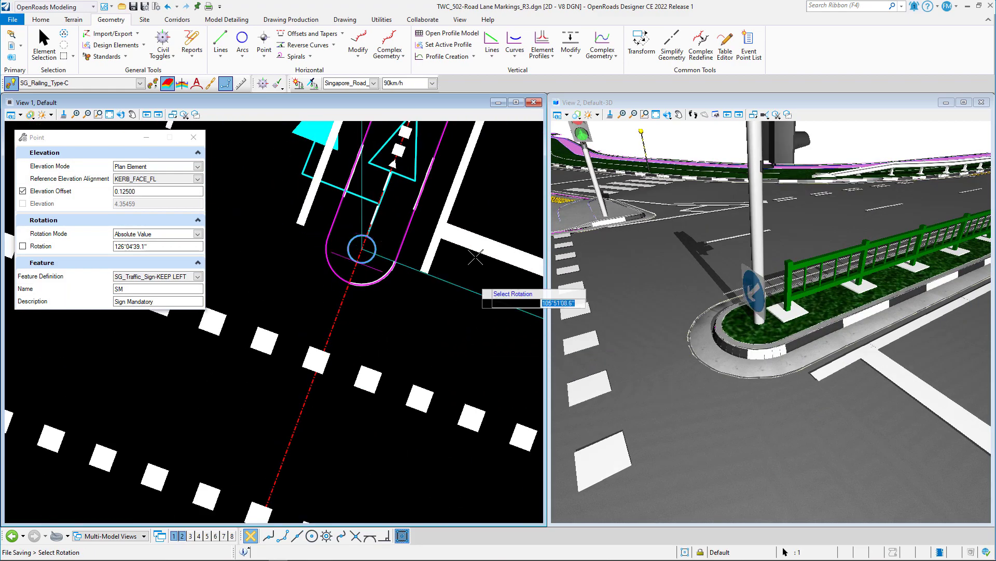
{"action": "left_click", "coordinate": [467, 297]}
{"action": "key", "text": "Escape"}
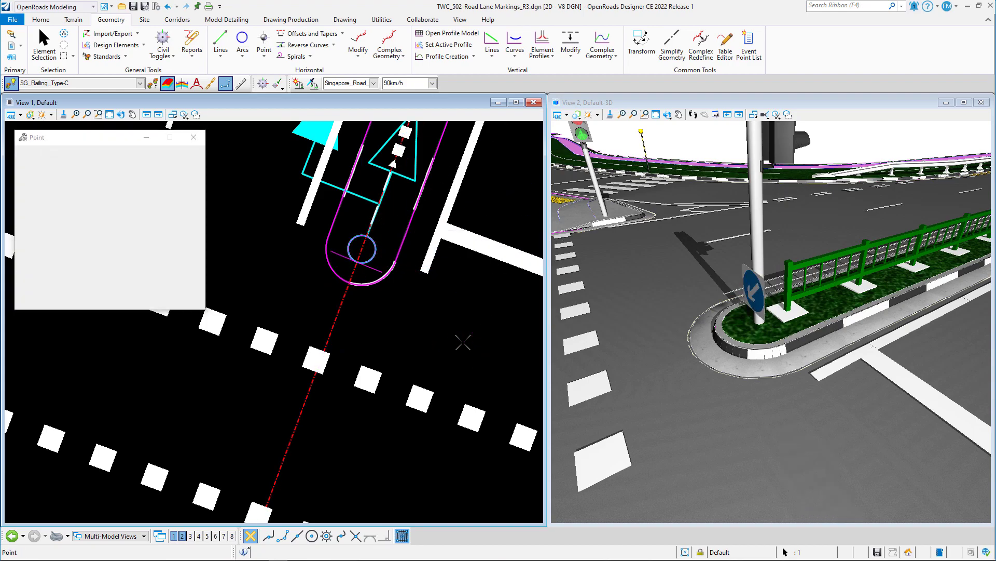
{"action": "middle_click_drag", "start_coordinate": [736, 270], "coordinate": [408, 338], "text": "shift"}
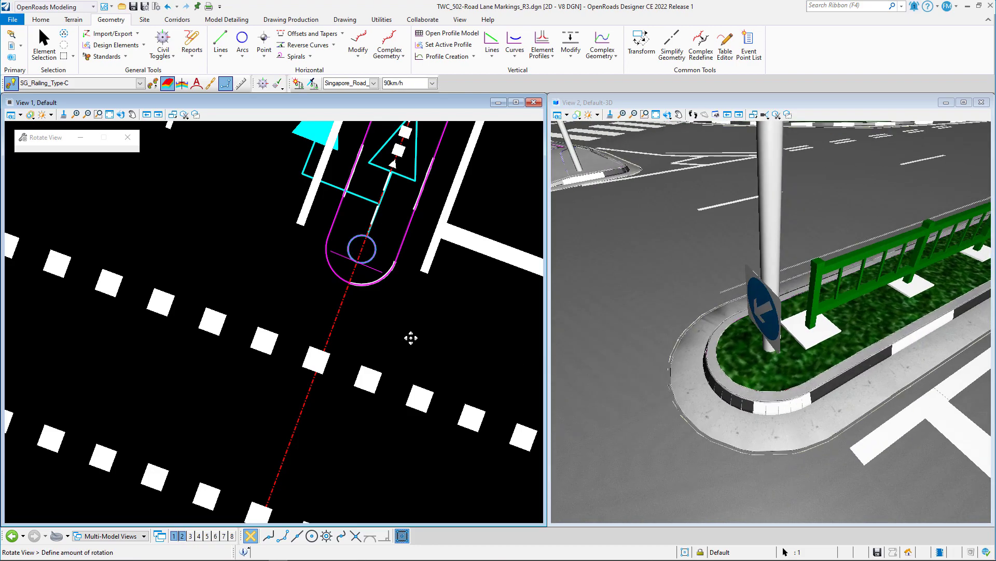
Set up a Single Offset Partial of 0.6 from the triangular island's kerb line using the SG_LTA Lane Markings Tactile feature definition.
{"action": "scroll", "coordinate": [285, 232], "scroll_direction": "down", "scroll_amount": 4}
{"action": "scroll", "coordinate": [366, 297], "scroll_direction": "up", "scroll_amount": 4}
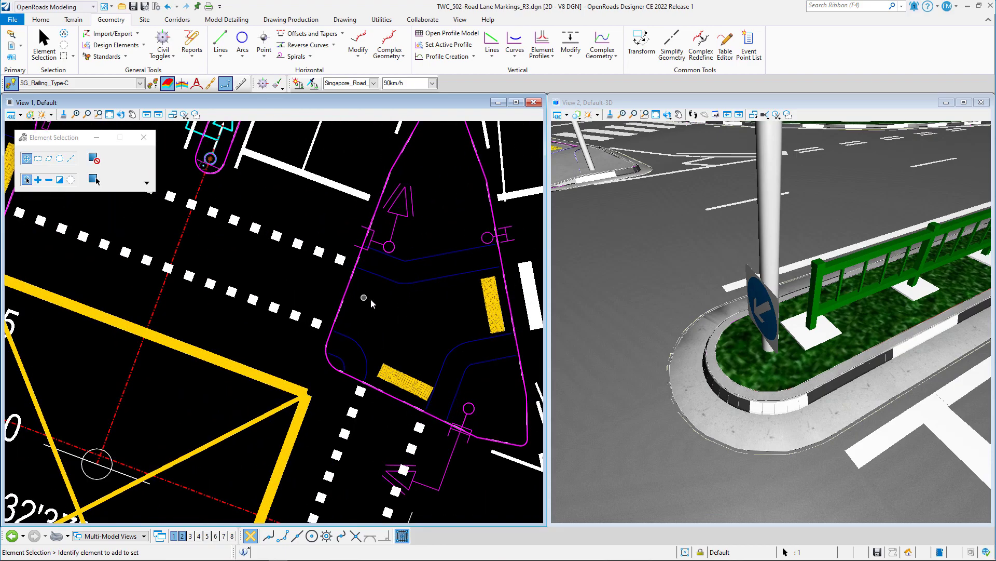
{"action": "left_click", "coordinate": [342, 33]}
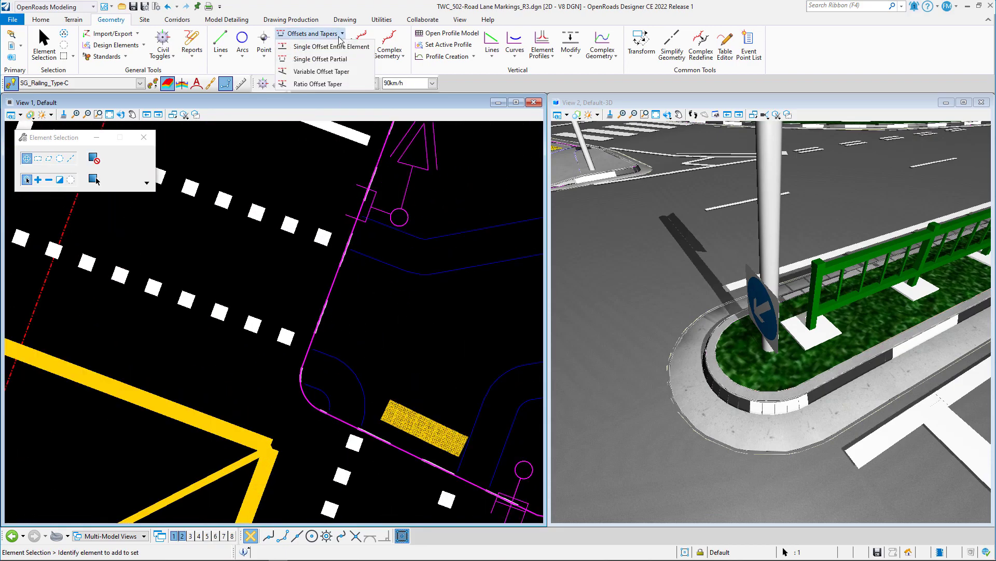
{"action": "left_click", "coordinate": [320, 59]}
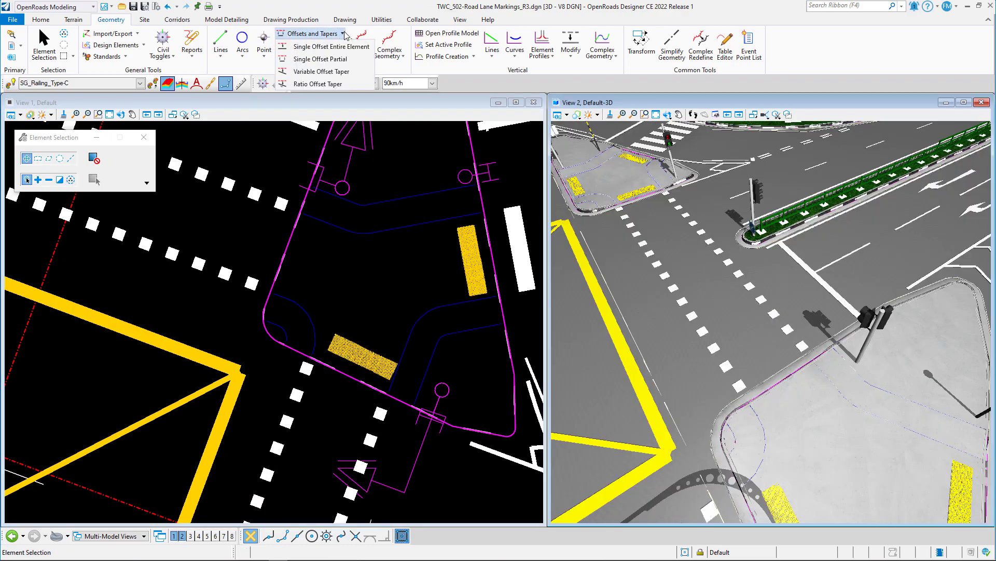
{"action": "left_click", "coordinate": [320, 59]}
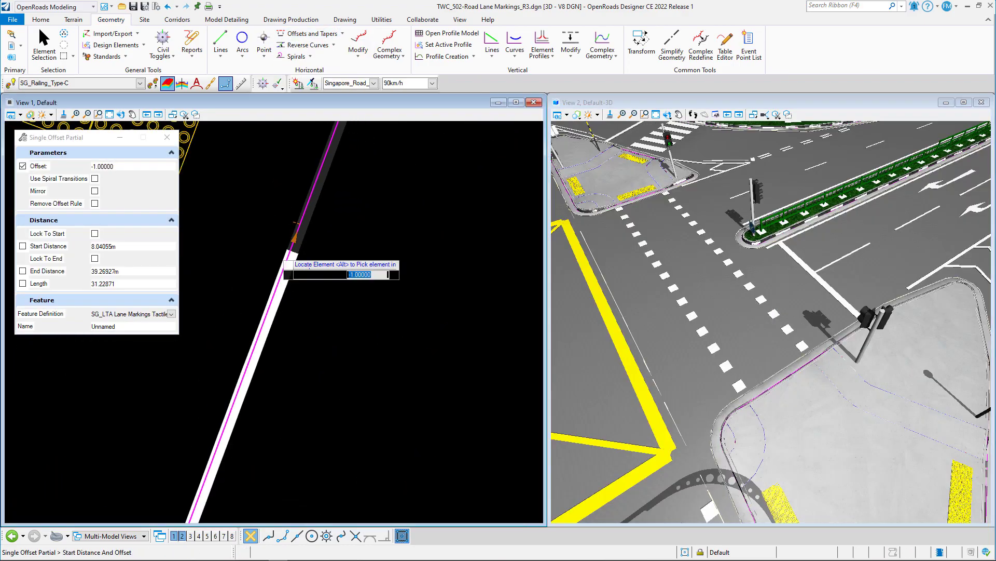
{"action": "scroll", "coordinate": [276, 253], "scroll_direction": "down", "scroll_amount": 8}
{"action": "left_click", "coordinate": [275, 263]}
{"action": "left_click_drag", "start_coordinate": [116, 167], "coordinate": [83, 171]}
{"action": "type", "text": "0.6"}
{"action": "key", "text": "Return"}
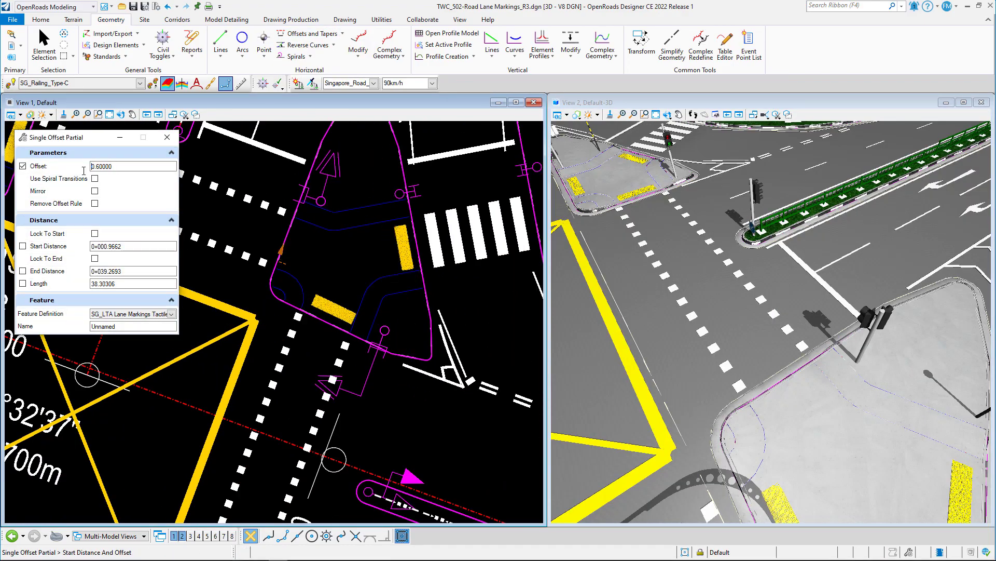
Draw the tactile paving strip inside the island's kerb, spanning the end of the dashed pedestrian crossing from the R3 median.
{"action": "left_click", "coordinate": [291, 263]}
{"action": "left_click", "coordinate": [300, 227]}
{"action": "left_click", "coordinate": [300, 227]}
{"action": "key", "text": "Escape"}
{"action": "scroll", "coordinate": [317, 263], "scroll_direction": "up", "scroll_amount": 1}
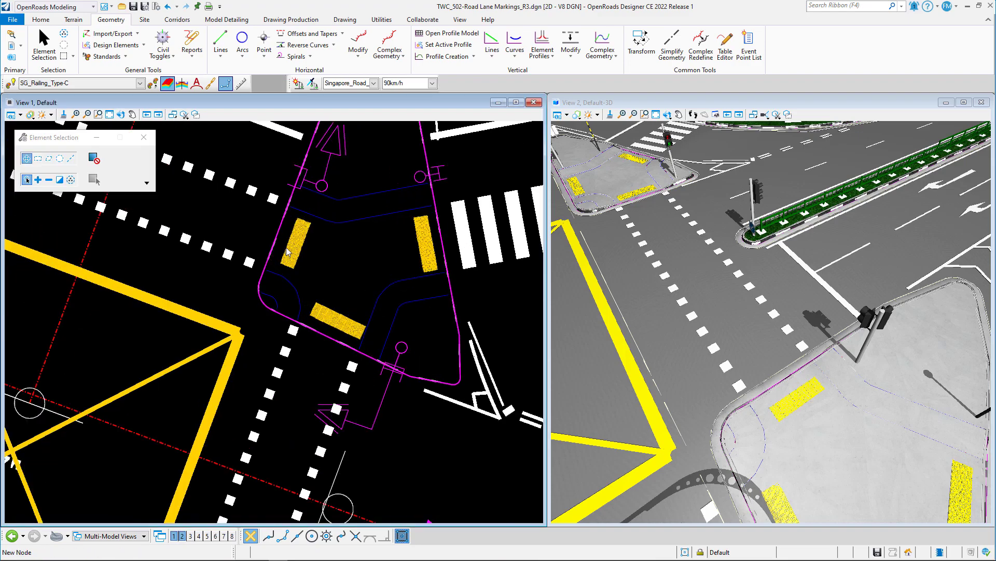
Examine the new tactile paving strip and its raised studs in plan and 3D, along with the surrounding junction.
{"action": "scroll", "coordinate": [289, 252], "scroll_direction": "up", "scroll_amount": 5}
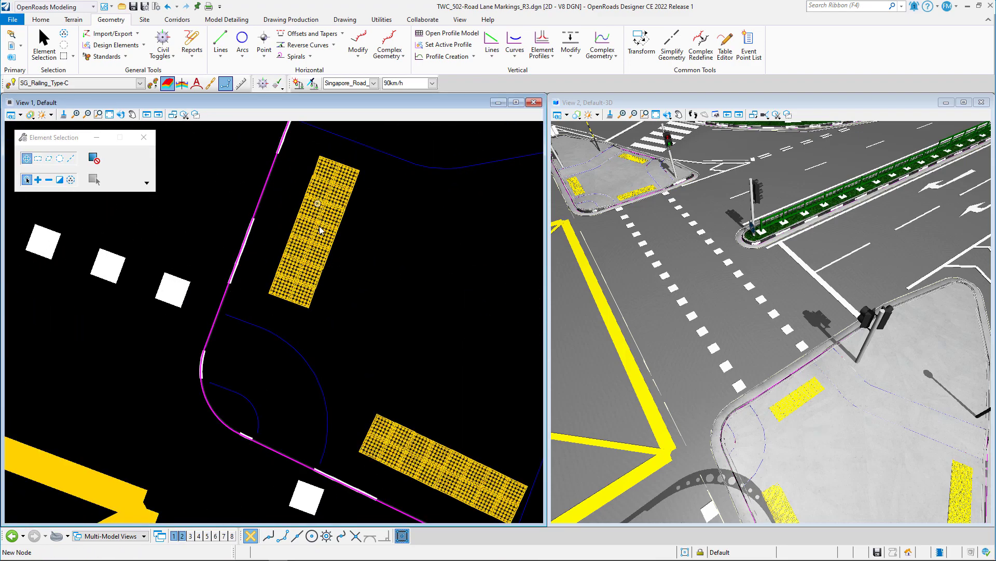
{"action": "scroll", "coordinate": [328, 331], "scroll_direction": "down", "scroll_amount": 1}
{"action": "scroll", "coordinate": [784, 420], "scroll_direction": "up", "scroll_amount": 7}
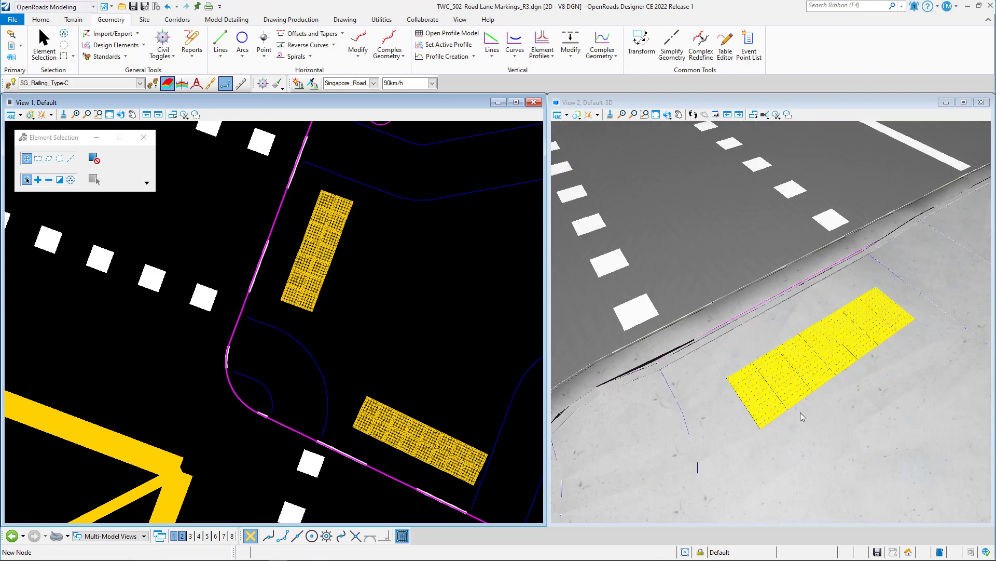
{"action": "scroll", "coordinate": [749, 368], "scroll_direction": "up", "scroll_amount": 1}
{"action": "middle_click_drag", "start_coordinate": [750, 369], "coordinate": [770, 379], "text": "shift"}
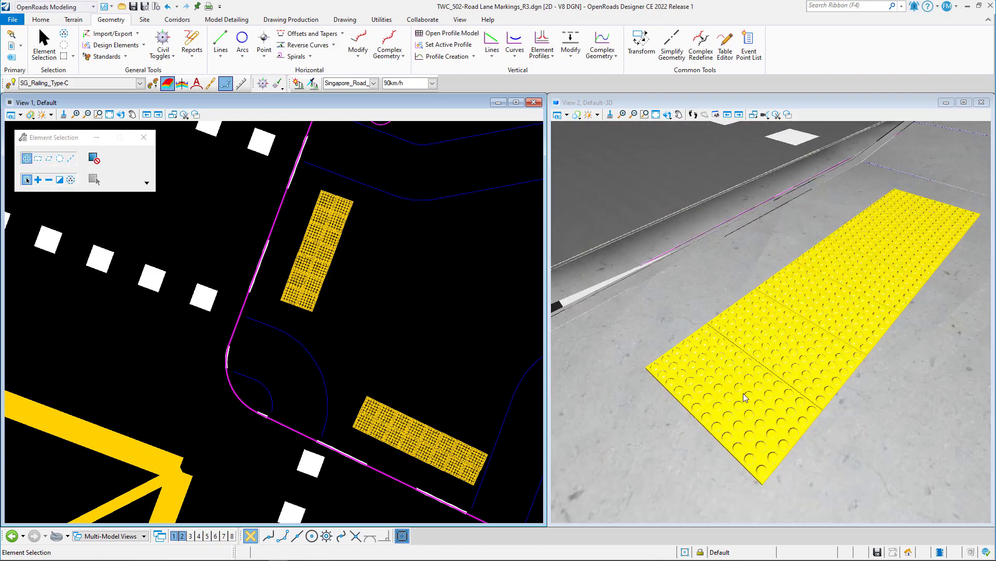
{"action": "scroll", "coordinate": [745, 389], "scroll_direction": "down", "scroll_amount": 5}
{"action": "scroll", "coordinate": [330, 330], "scroll_direction": "down", "scroll_amount": 3}
{"action": "scroll", "coordinate": [390, 352], "scroll_direction": "down", "scroll_amount": 4}
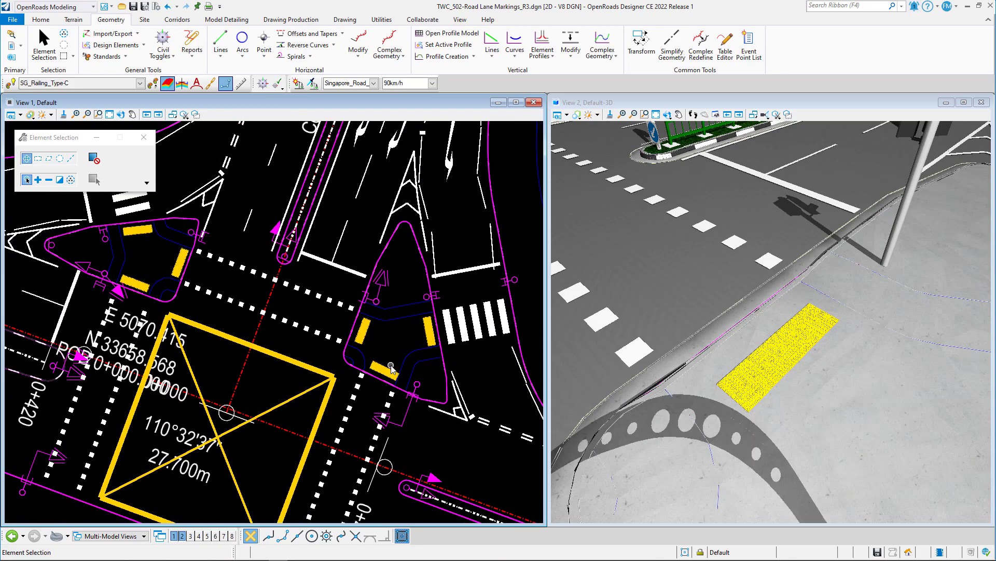
{"action": "scroll", "coordinate": [687, 383], "scroll_direction": "down", "scroll_amount": 4}
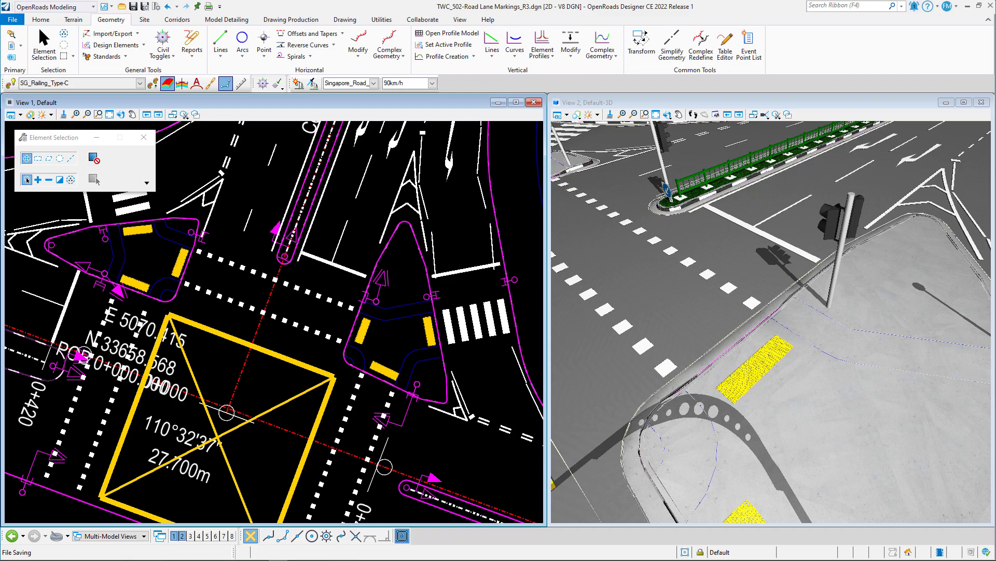
{"action": "scroll", "coordinate": [285, 283], "scroll_direction": "down", "scroll_amount": 2}
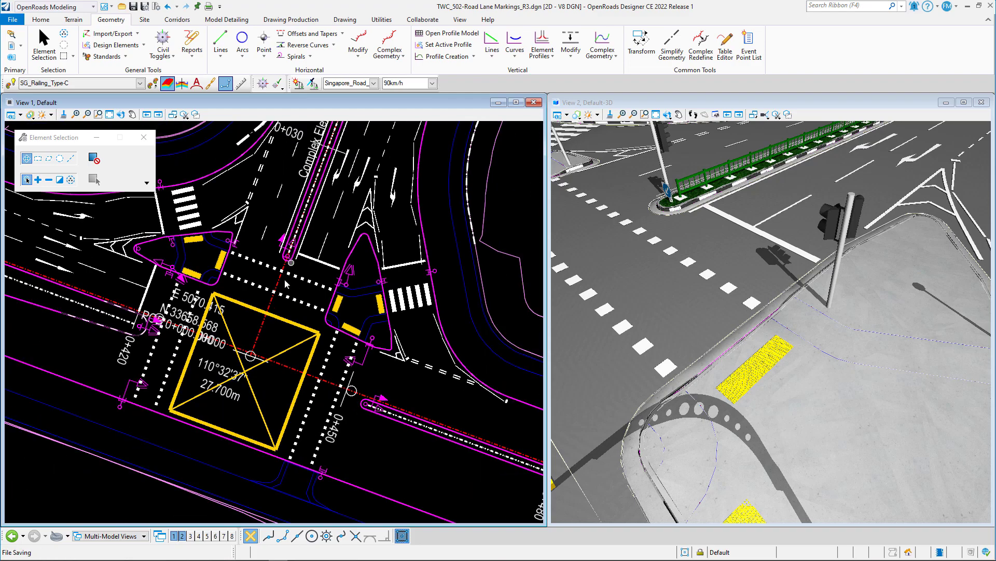
{"action": "scroll", "coordinate": [285, 282], "scroll_direction": "up", "scroll_amount": 2}
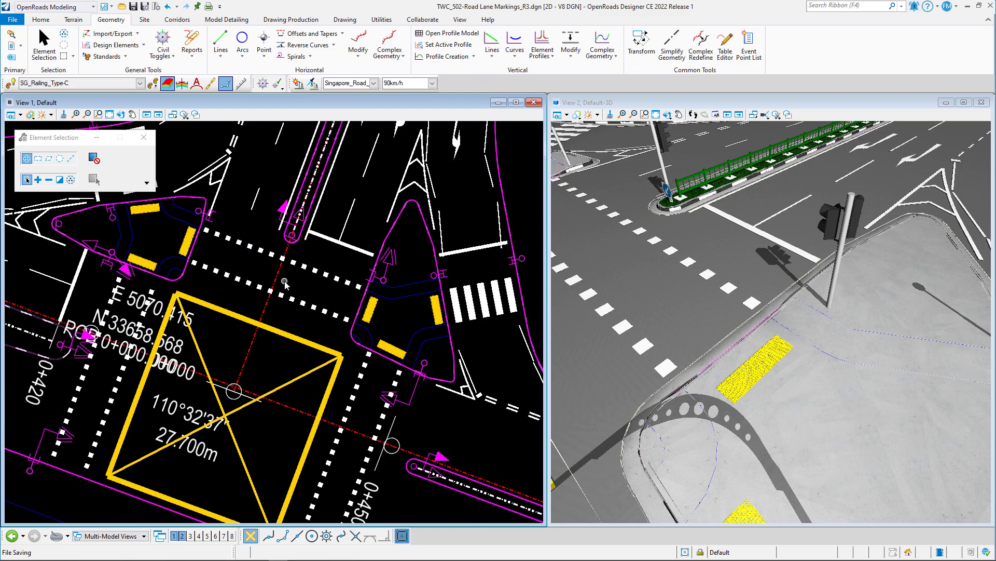